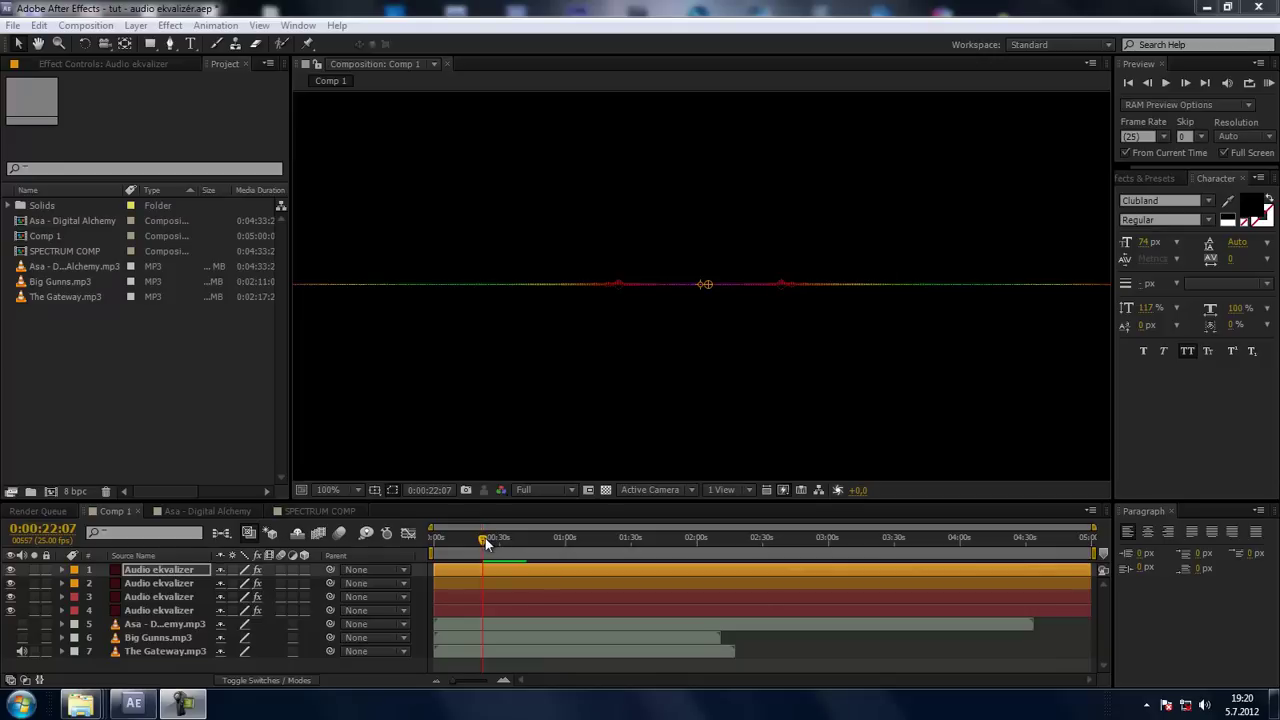
Preview Comp 1, then create Comp 2: 1280×720, 25 fps, 5:00, black background
key(KP_0)
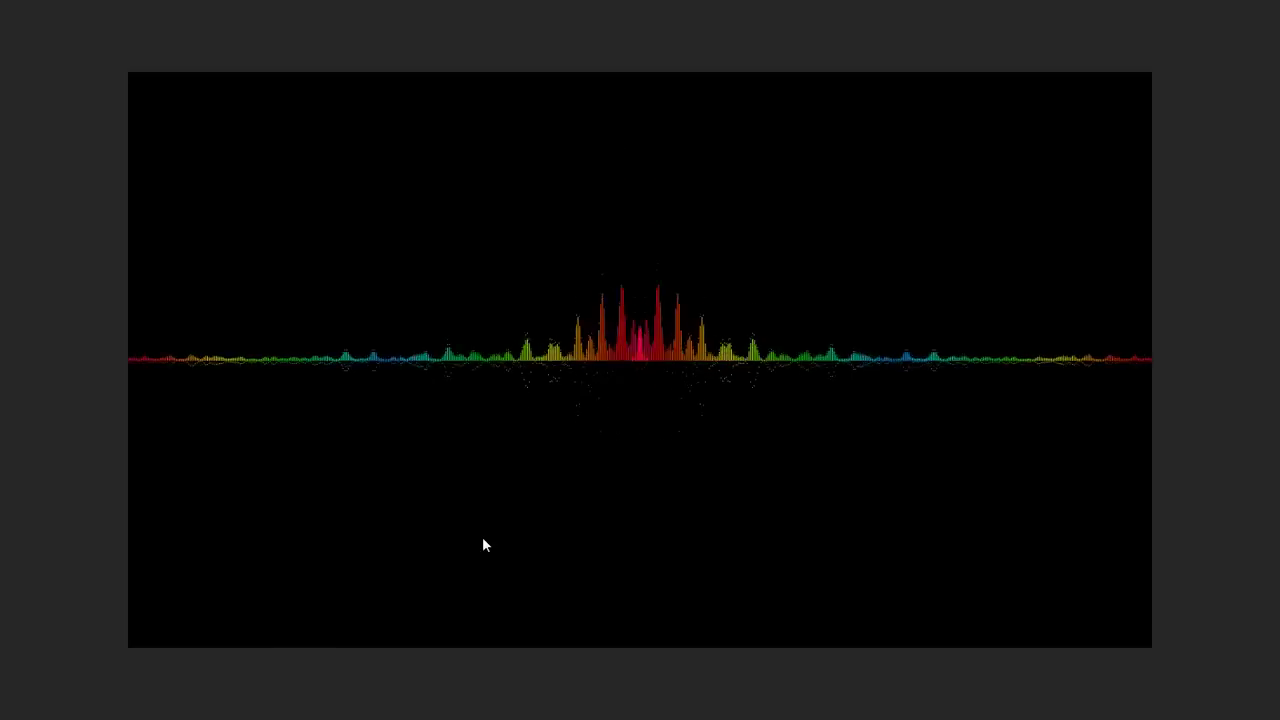
click(483, 538)
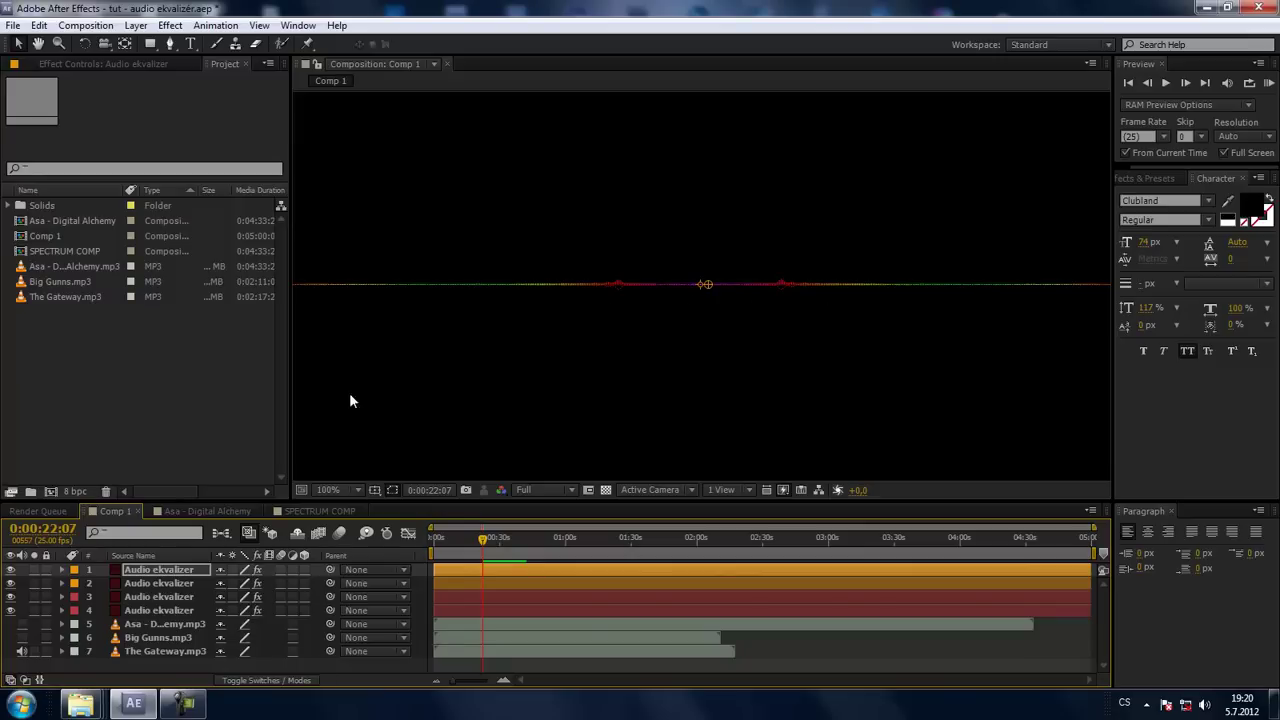
right_click(129, 357)
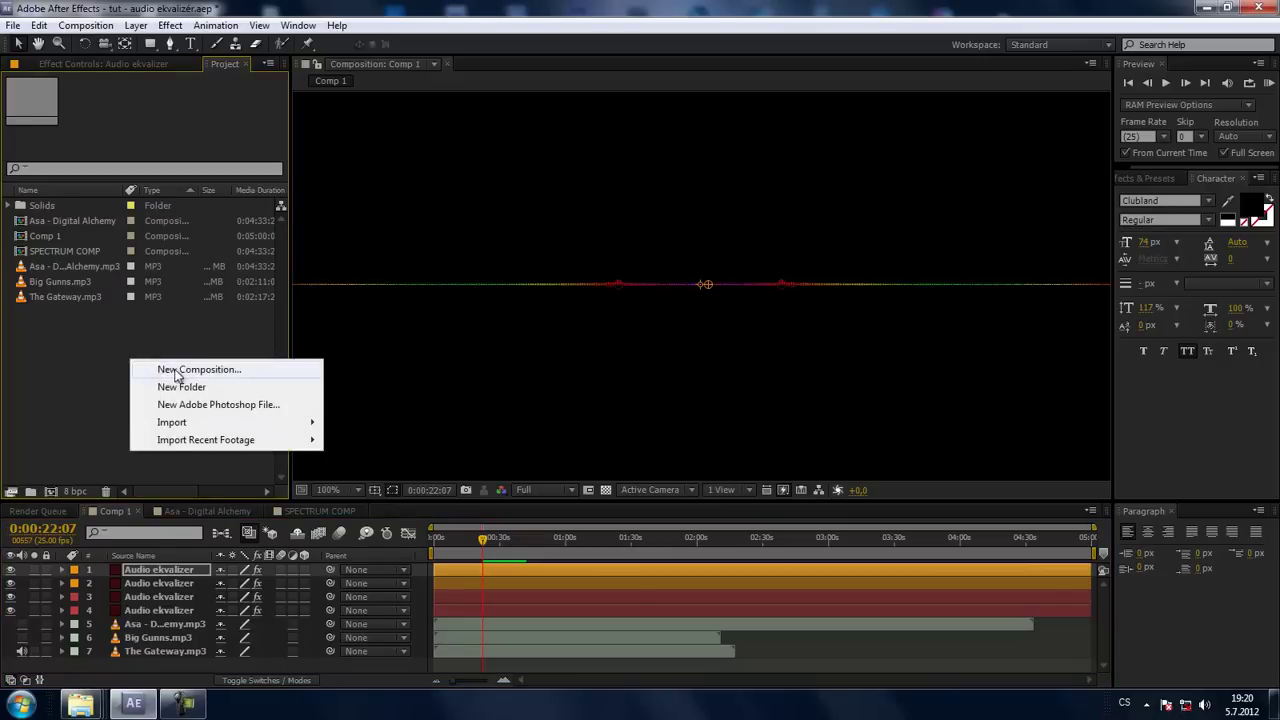
click(176, 372)
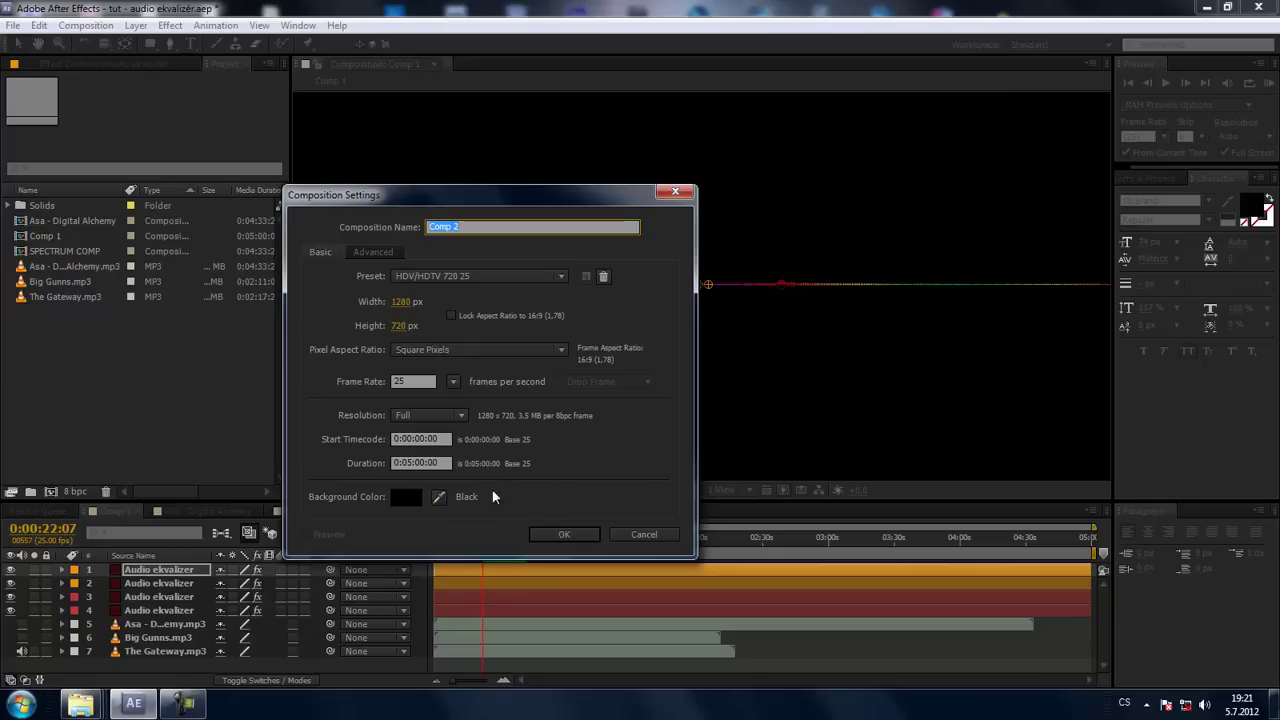
click(570, 535)
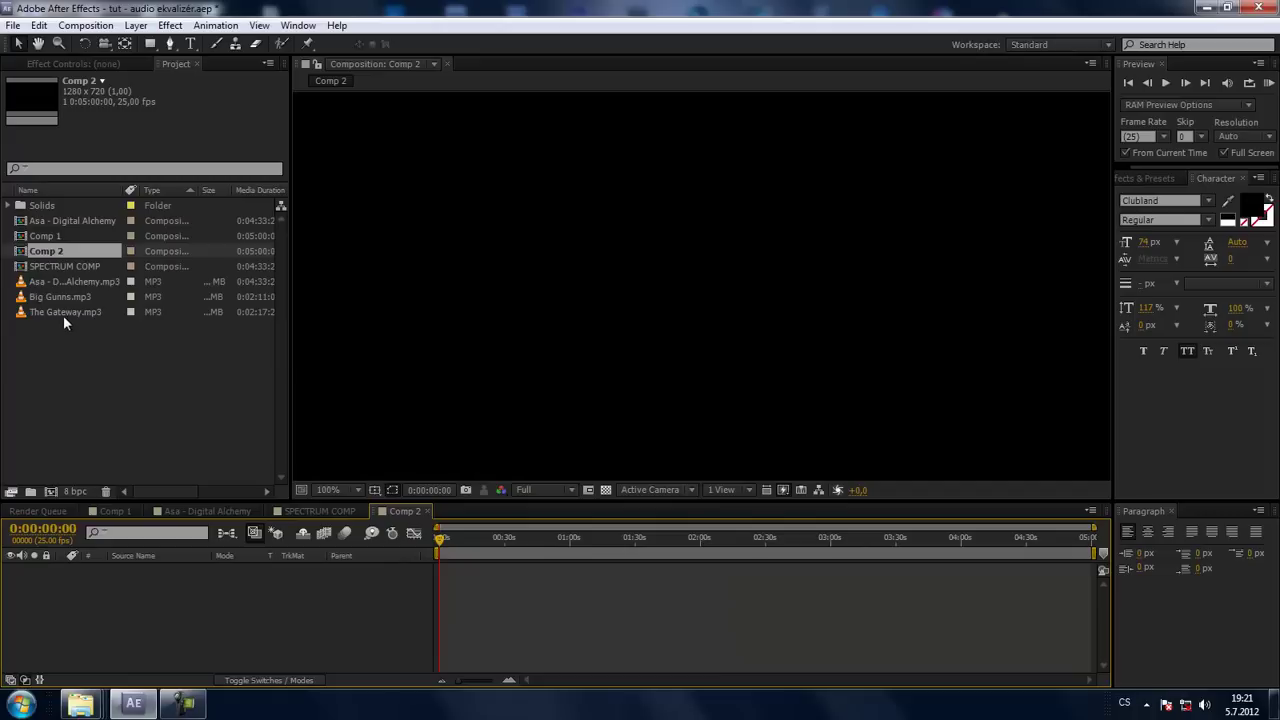
Add The Gateway.mp3 as a layer in Comp 2 and set the time to 0:00:11:01
drag(64, 314, 354, 590)
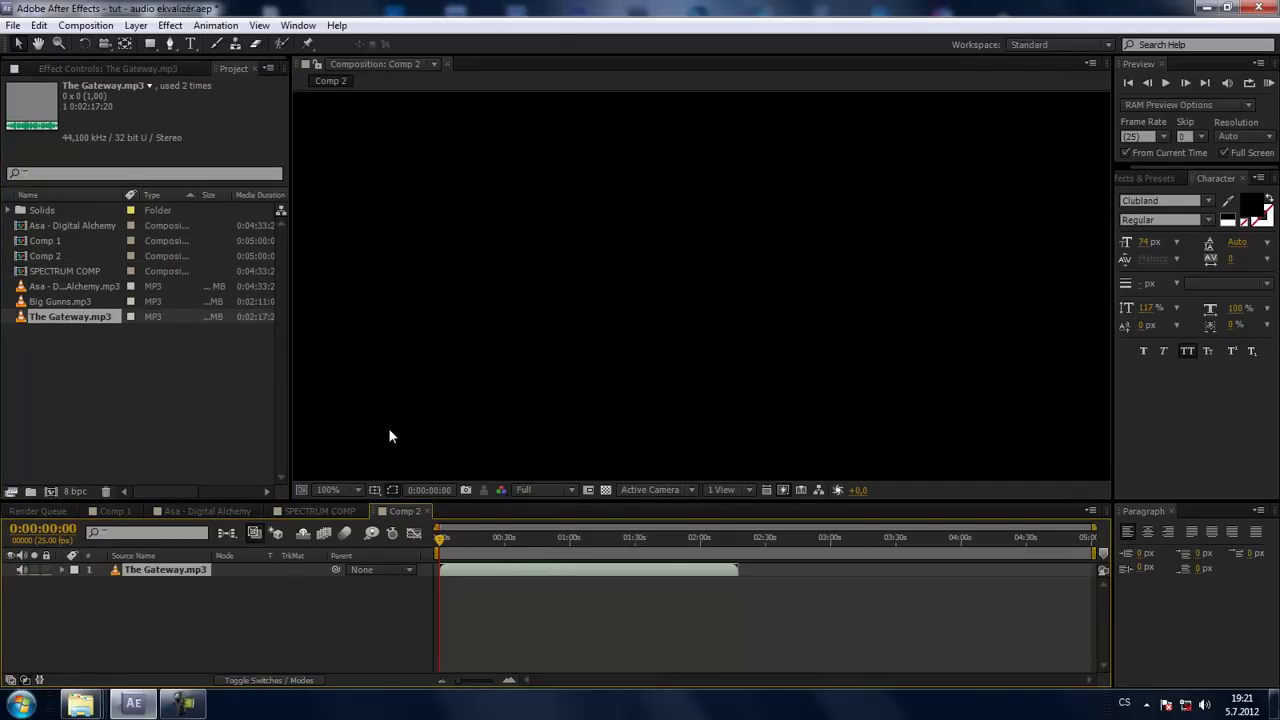
click(542, 541)
drag(537, 544, 460, 541)
Create a 1280×720 dark red solid named 'audio spectrum' above The Gateway.mp3
right_click(162, 606)
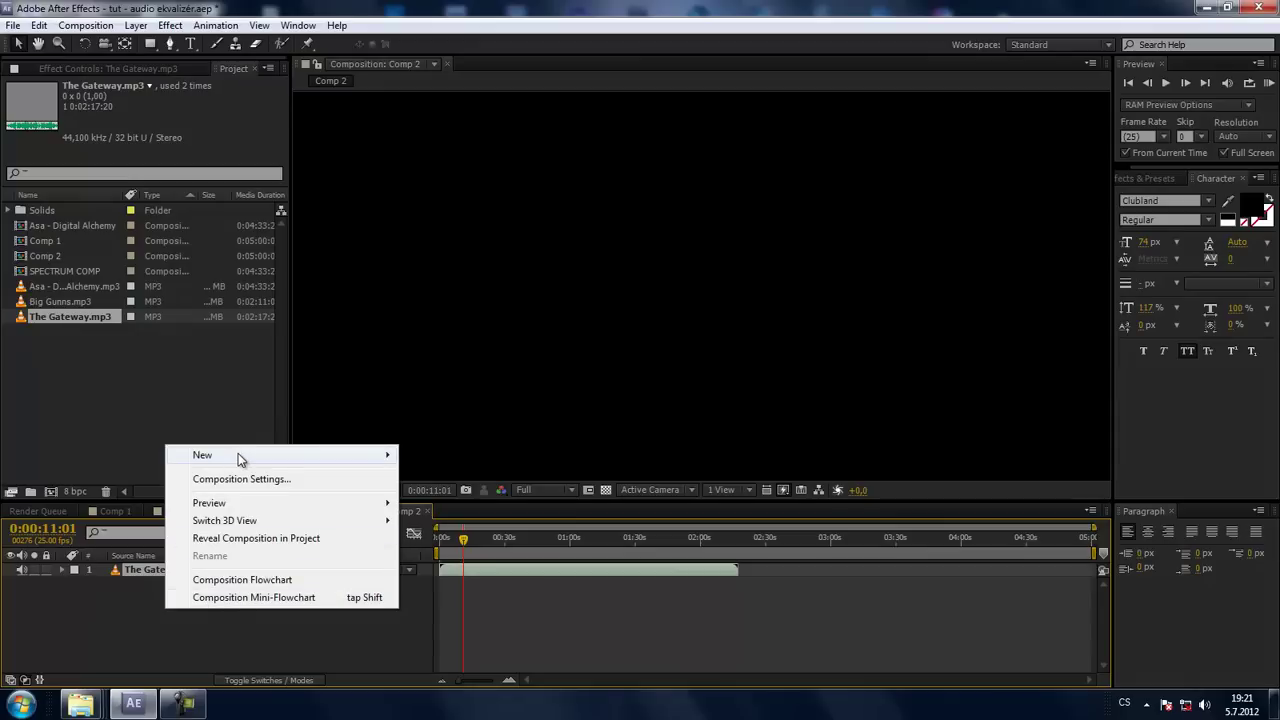
mouse_move(238, 453)
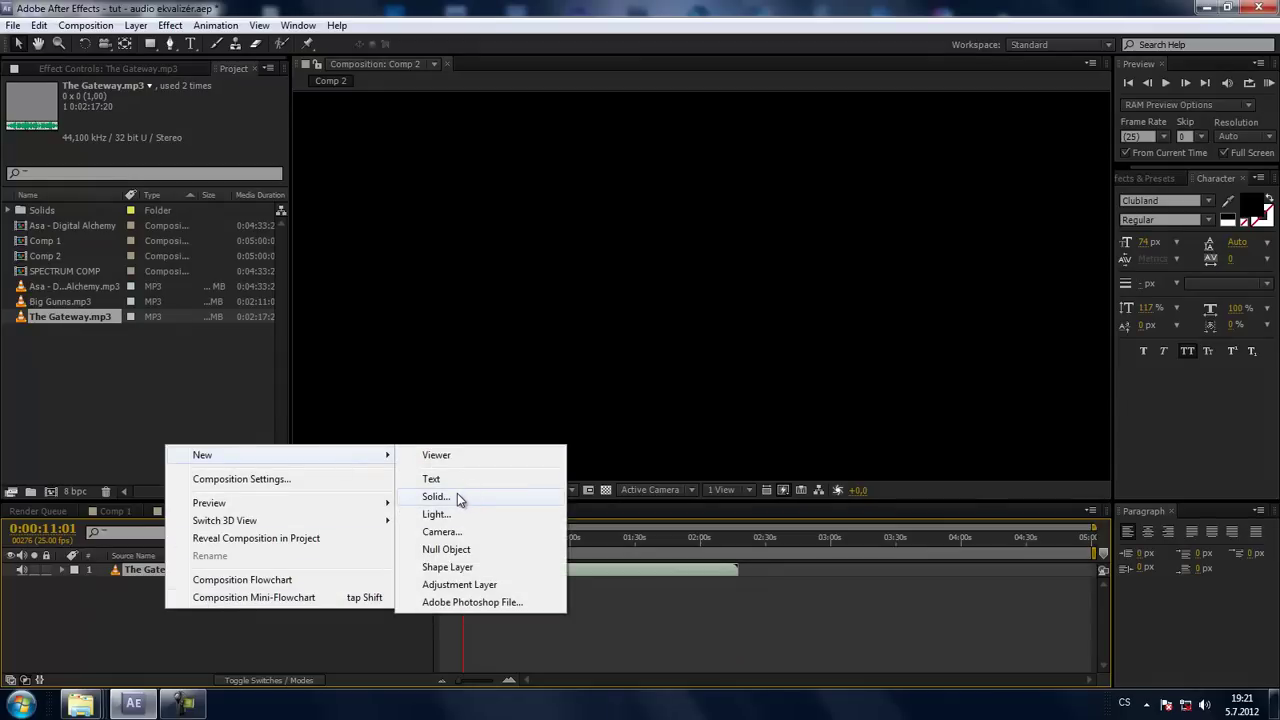
right_click(273, 633)
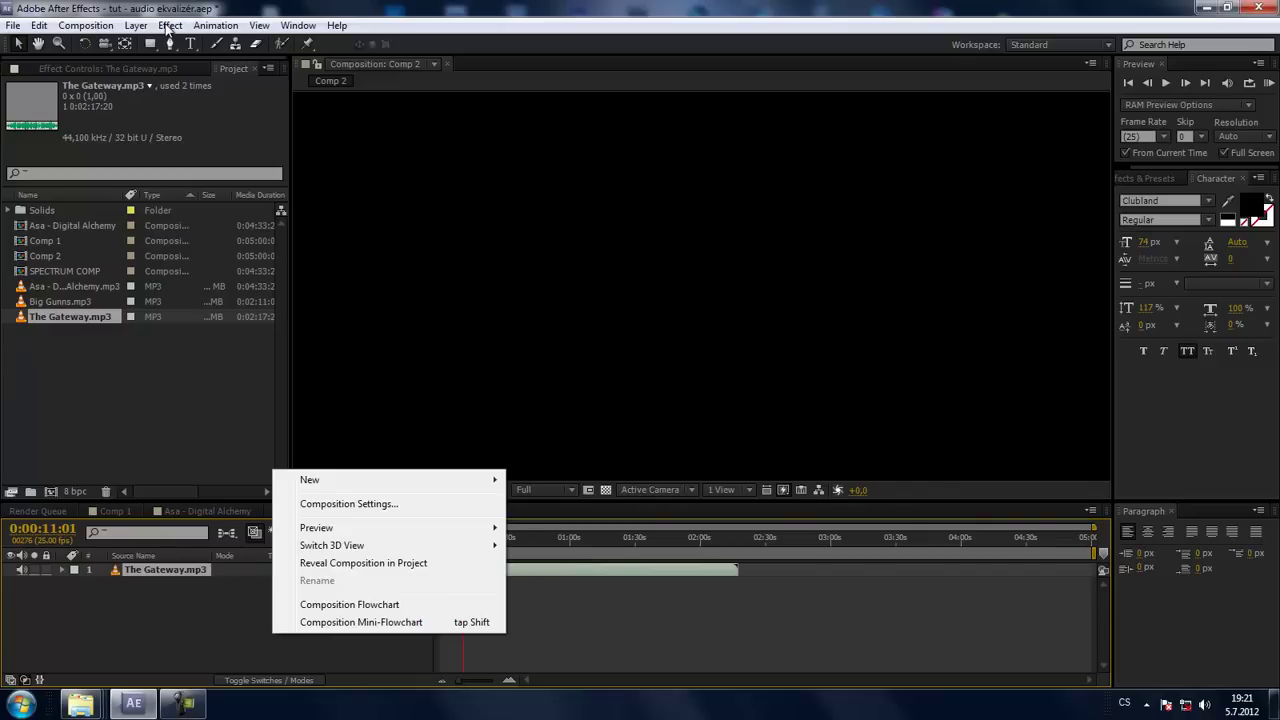
click(135, 25)
mouse_move(200, 45)
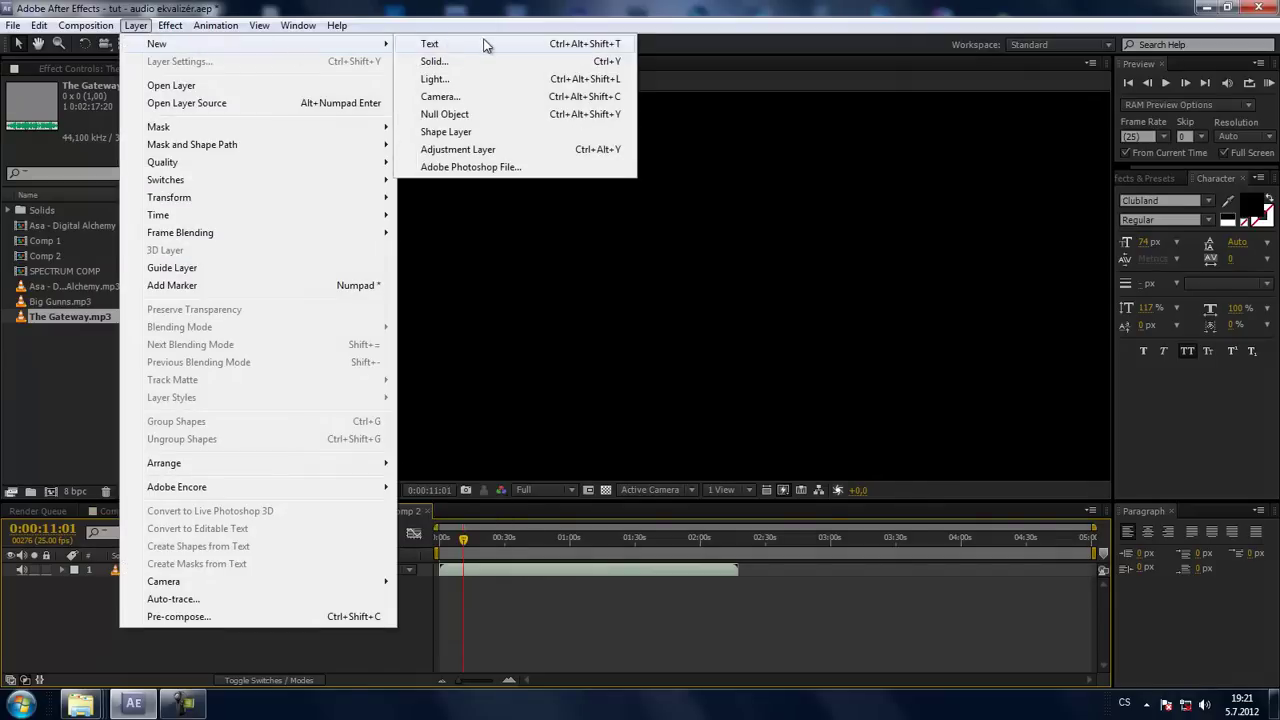
click(436, 61)
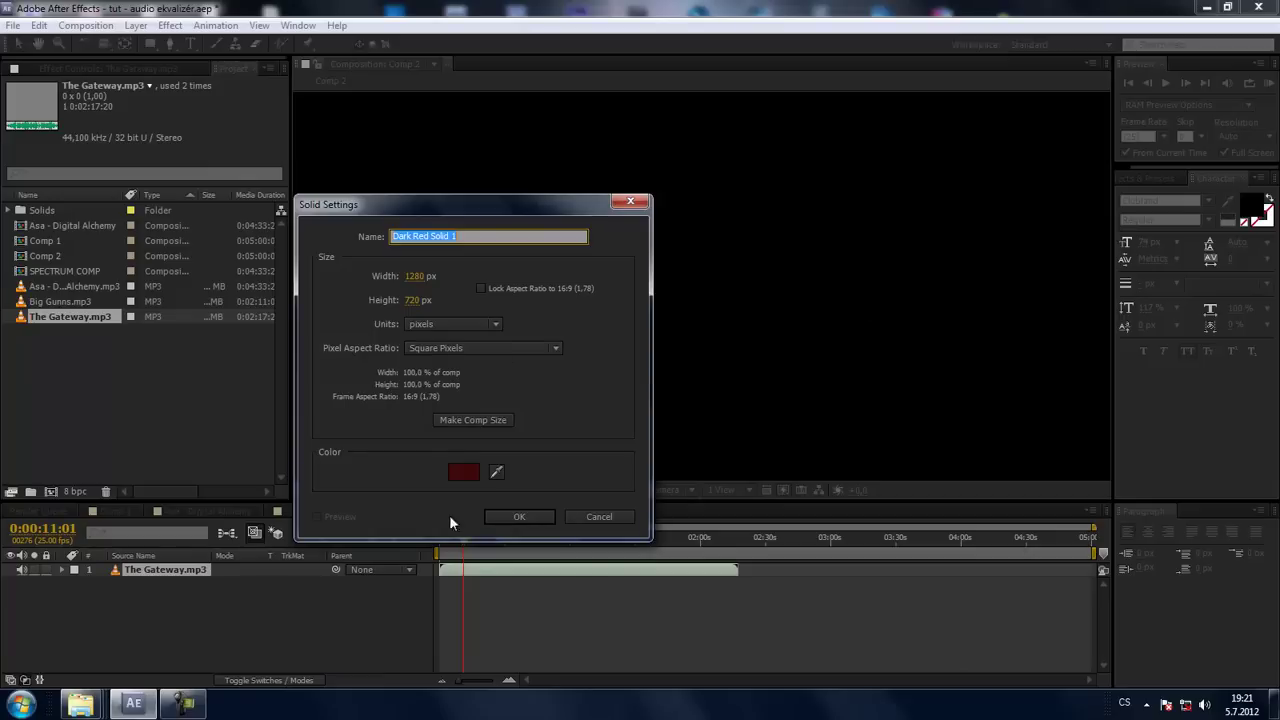
drag(491, 237, 352, 240)
text(au)
text(dio)
text( spectrum)
click(489, 524)
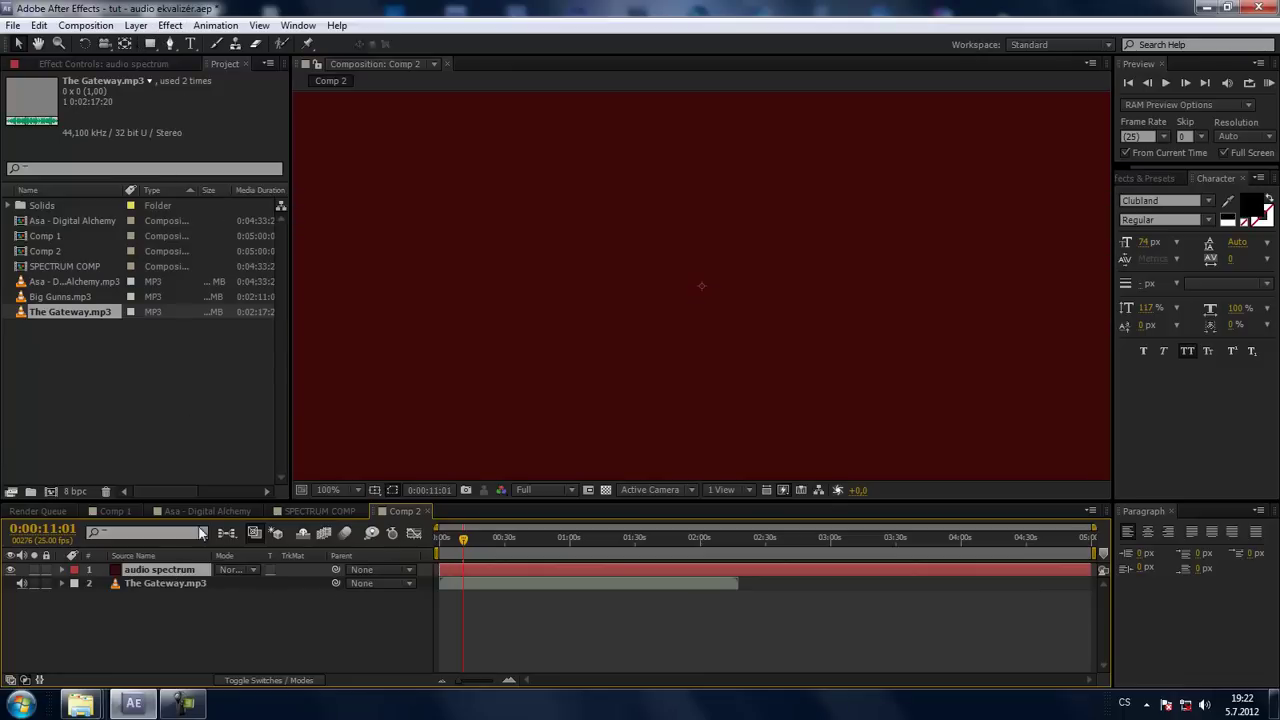
Apply the Generate > Audio Spectrum effect to the audio spectrum solid
click(170, 25)
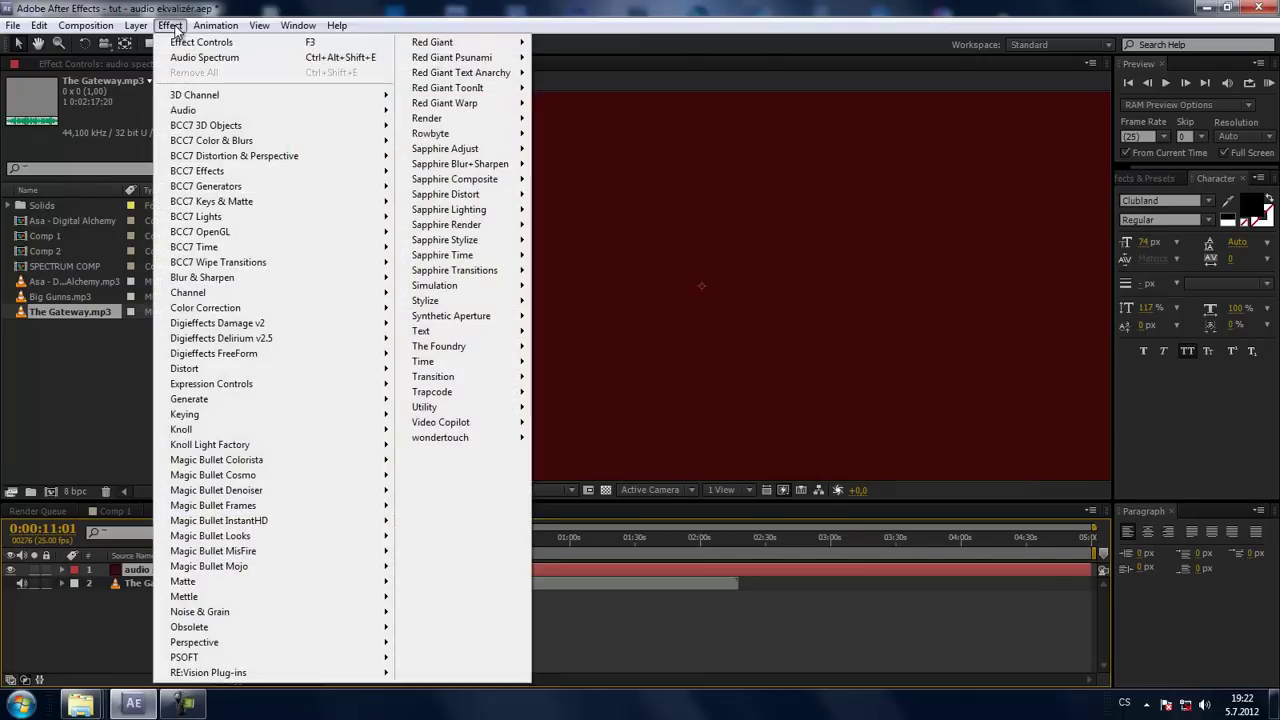
mouse_move(250, 399)
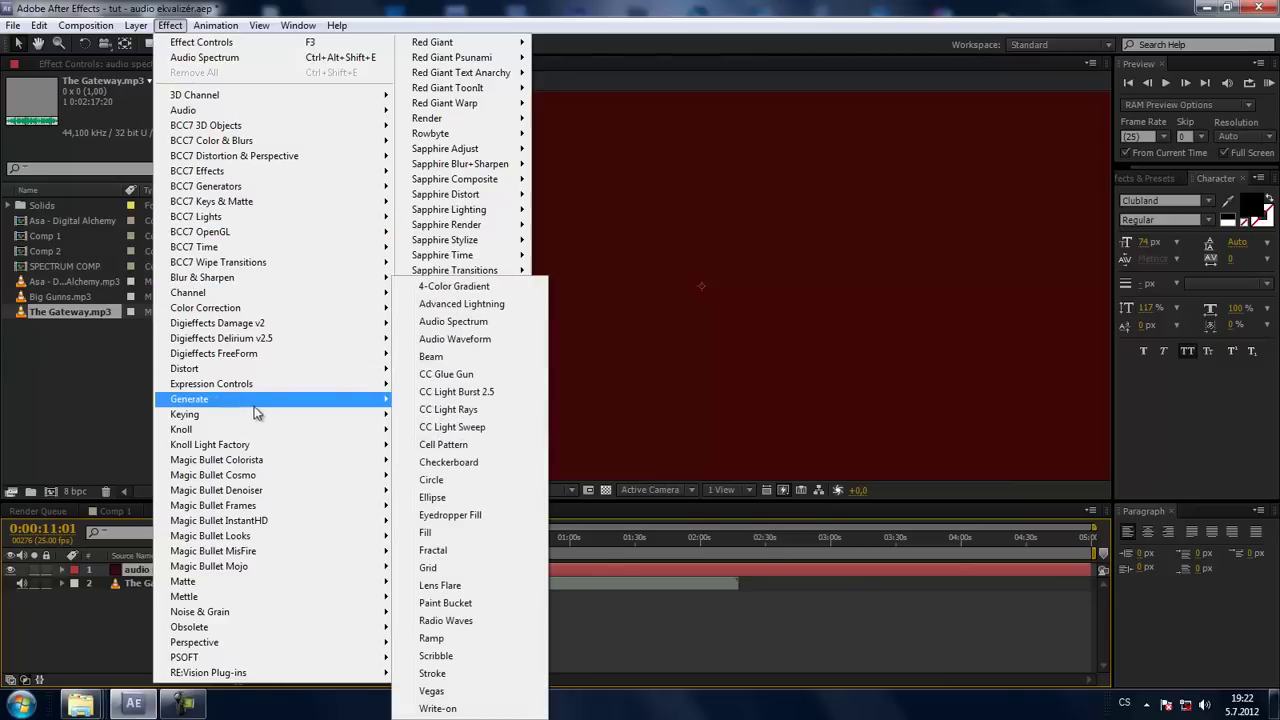
click(492, 328)
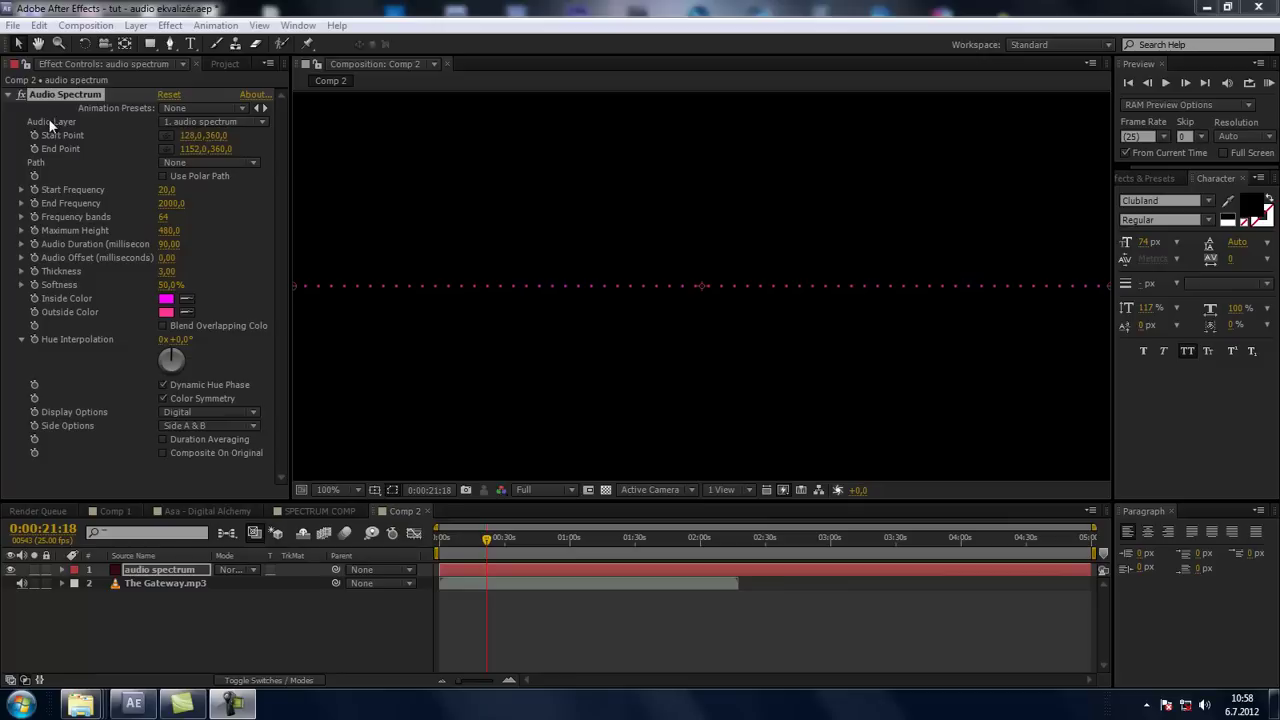
Set Audio Spectrum's Audio Layer to 2. The Gateway.mp3 and zoom the viewer out to 50%
click(191, 122)
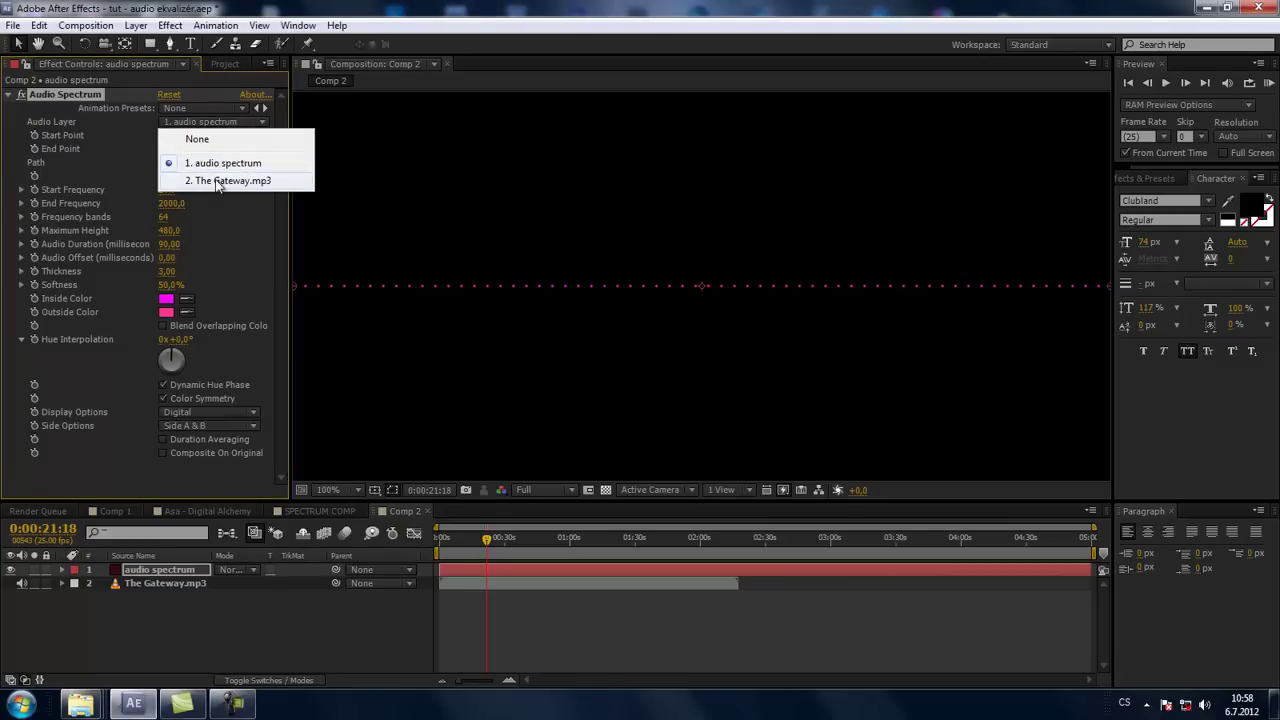
click(218, 181)
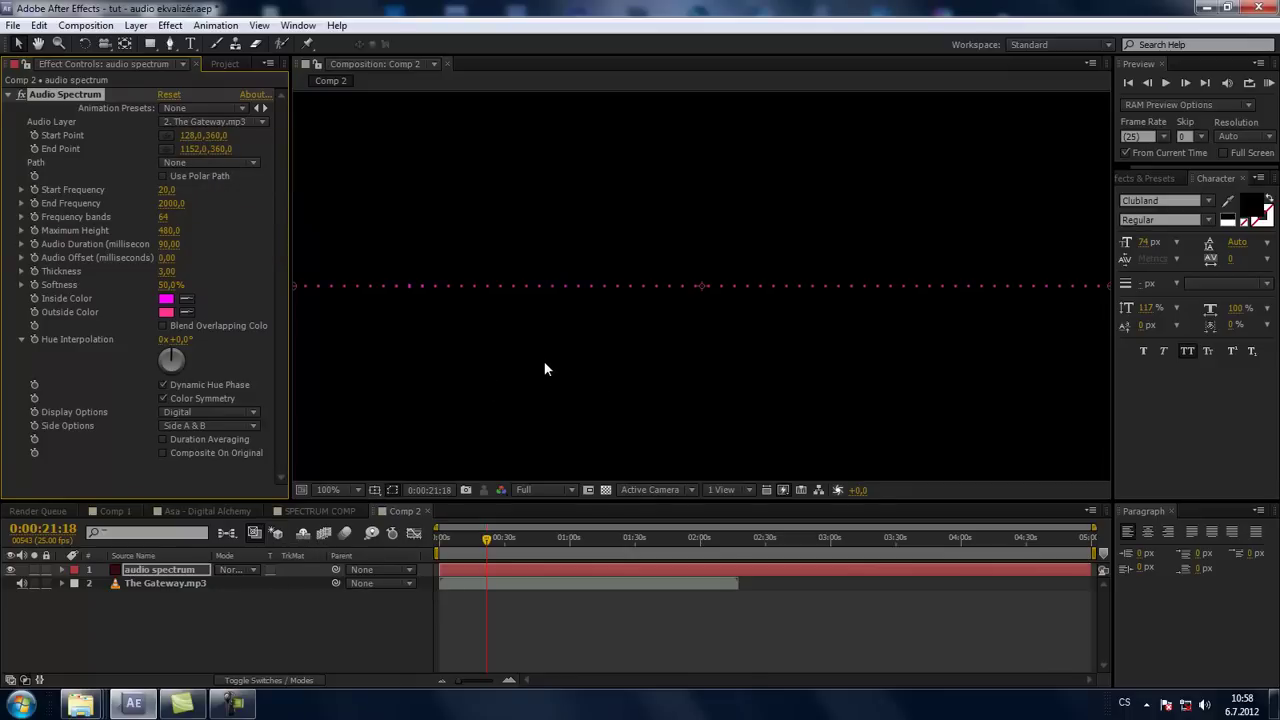
key(comma)
key(comma)
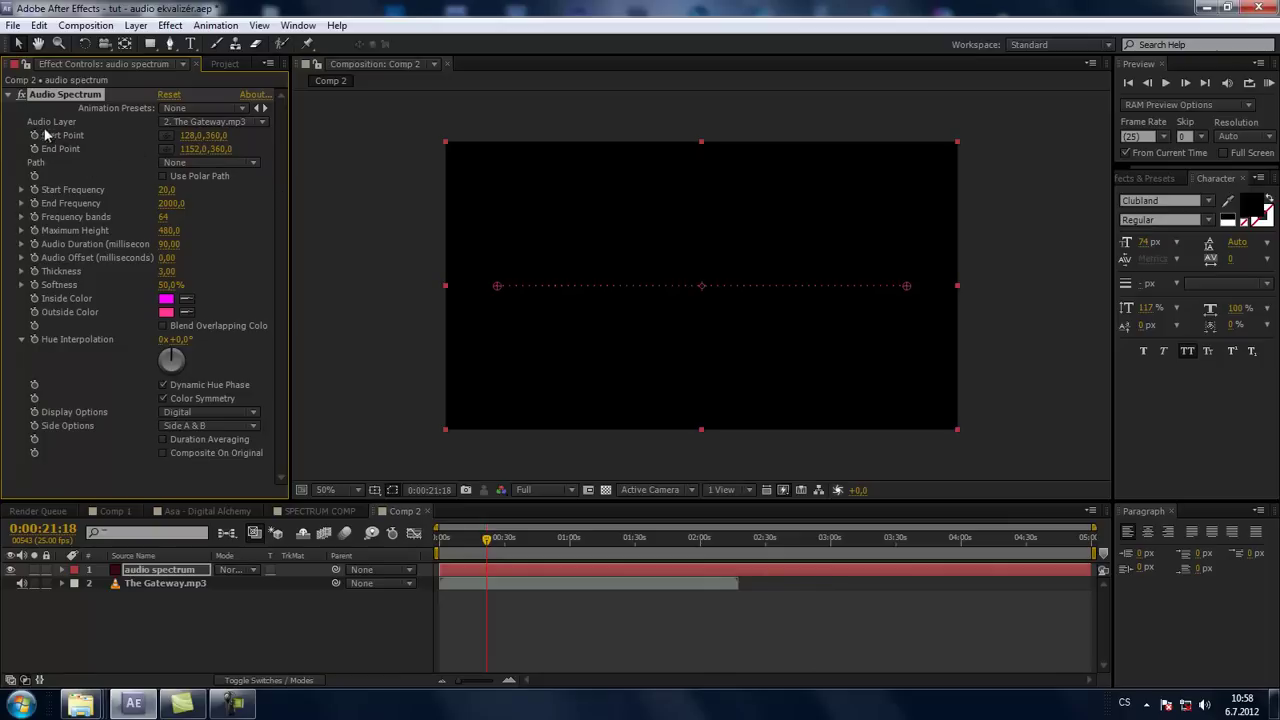
Set Start Point X to 640 and End Point X to 1280, then scrub to about 0:00:13:06
click(190, 135)
text(64)
text(0)
key(Return)
click(190, 149)
text(1280)
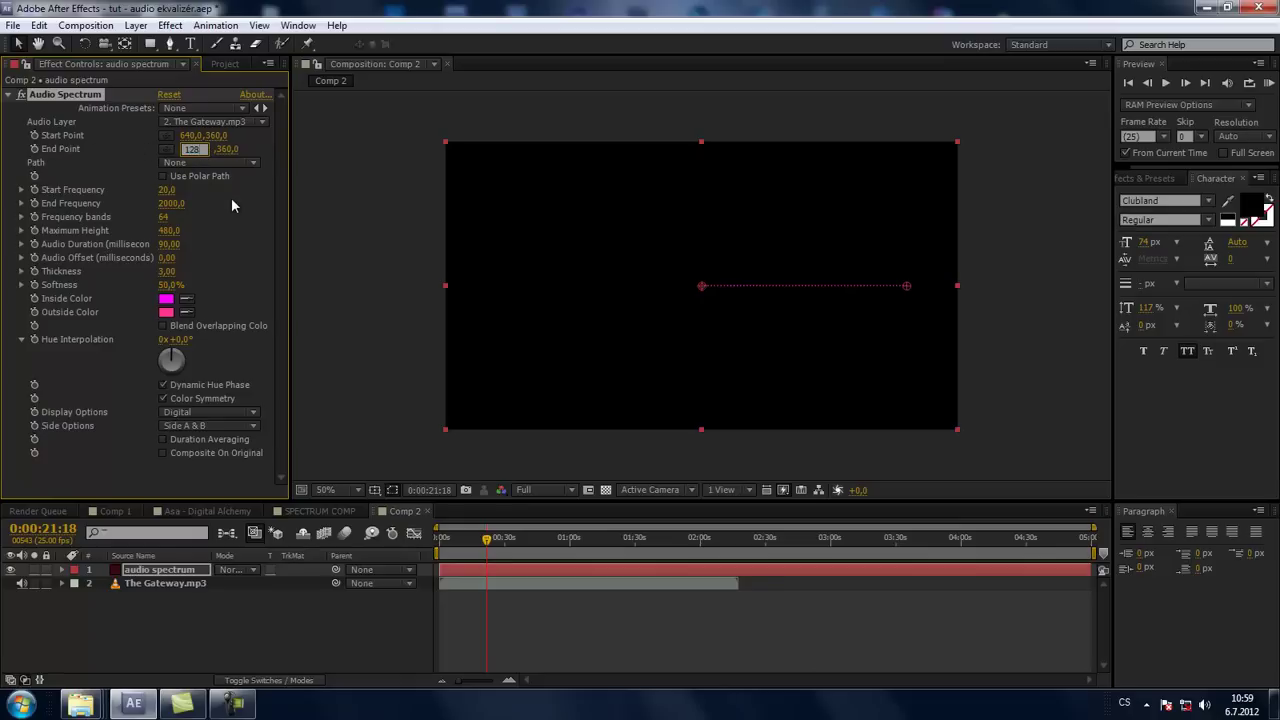
key(Return)
mouse_move(487, 539)
mouse_down()
mouse_move(468, 541)
mouse_move(500, 540)
mouse_up()
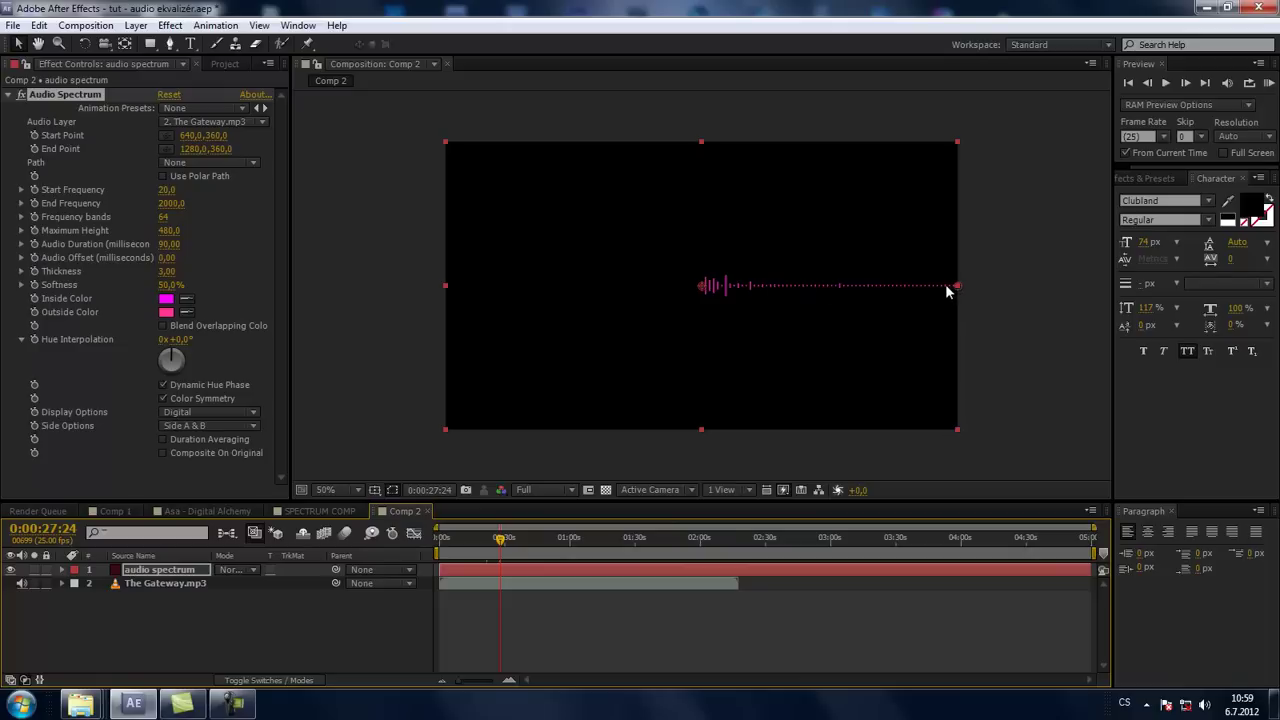
scroll(909, 302, up, 2)
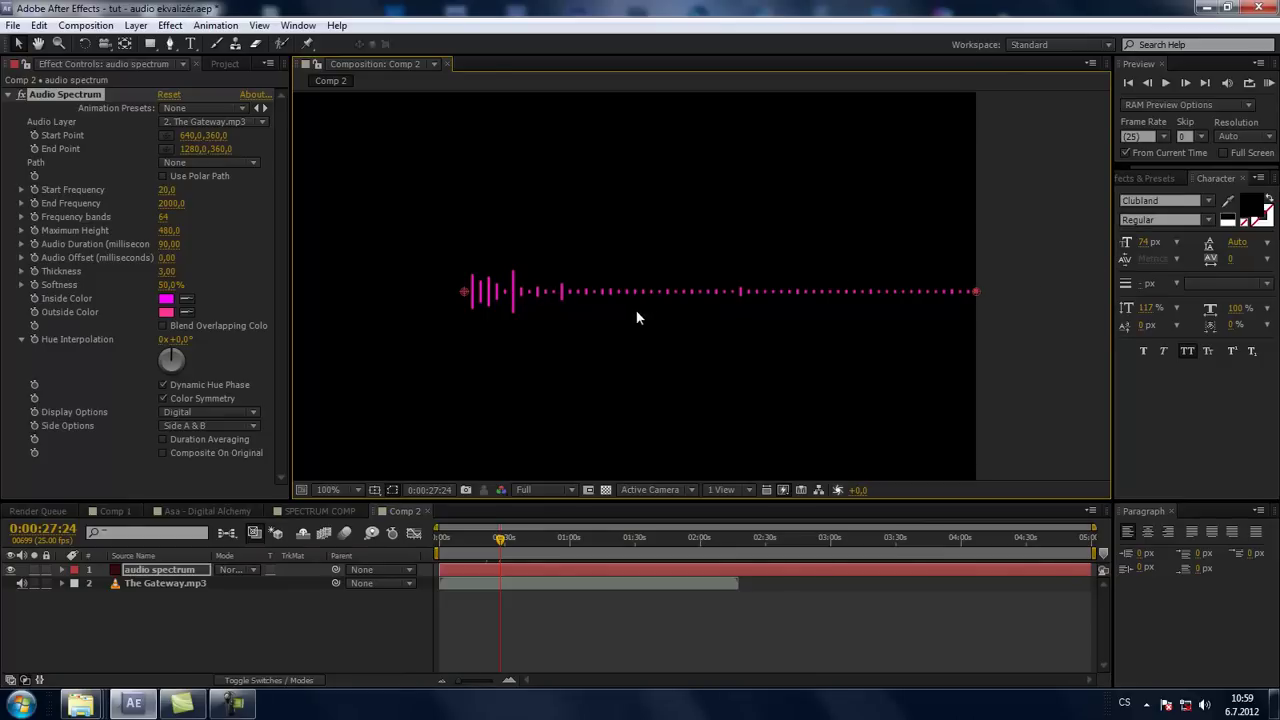
scroll(640, 318, down, 2)
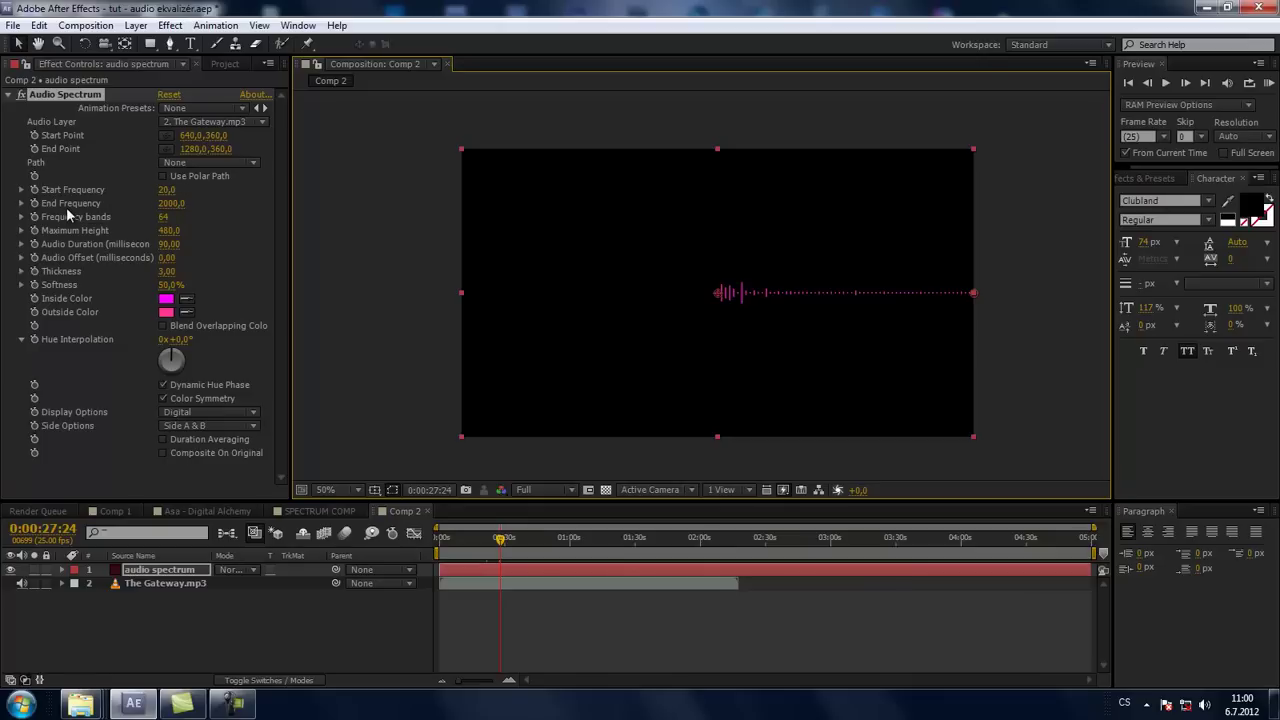
Set the Audio Spectrum's End Frequency to 1600 and Frequency bands to 300
click(171, 206)
text(16)
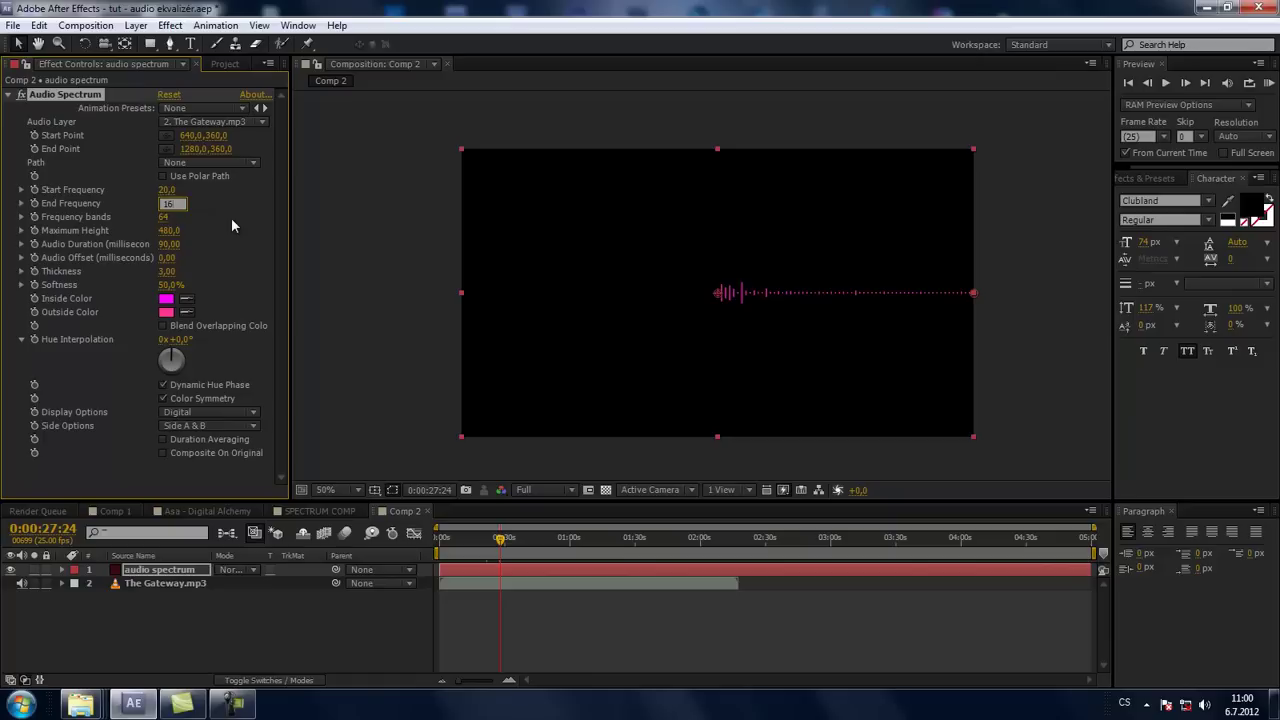
text(00)
key(Return)
click(164, 217)
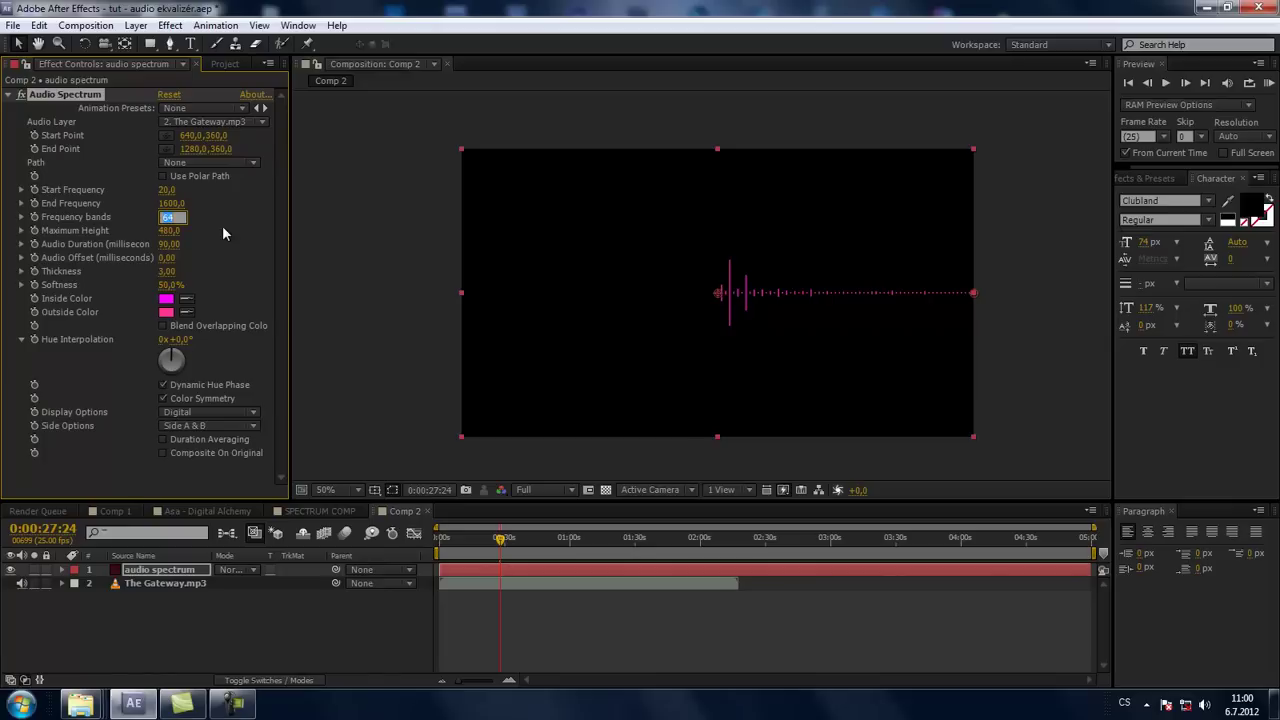
text(300)
key(Return)
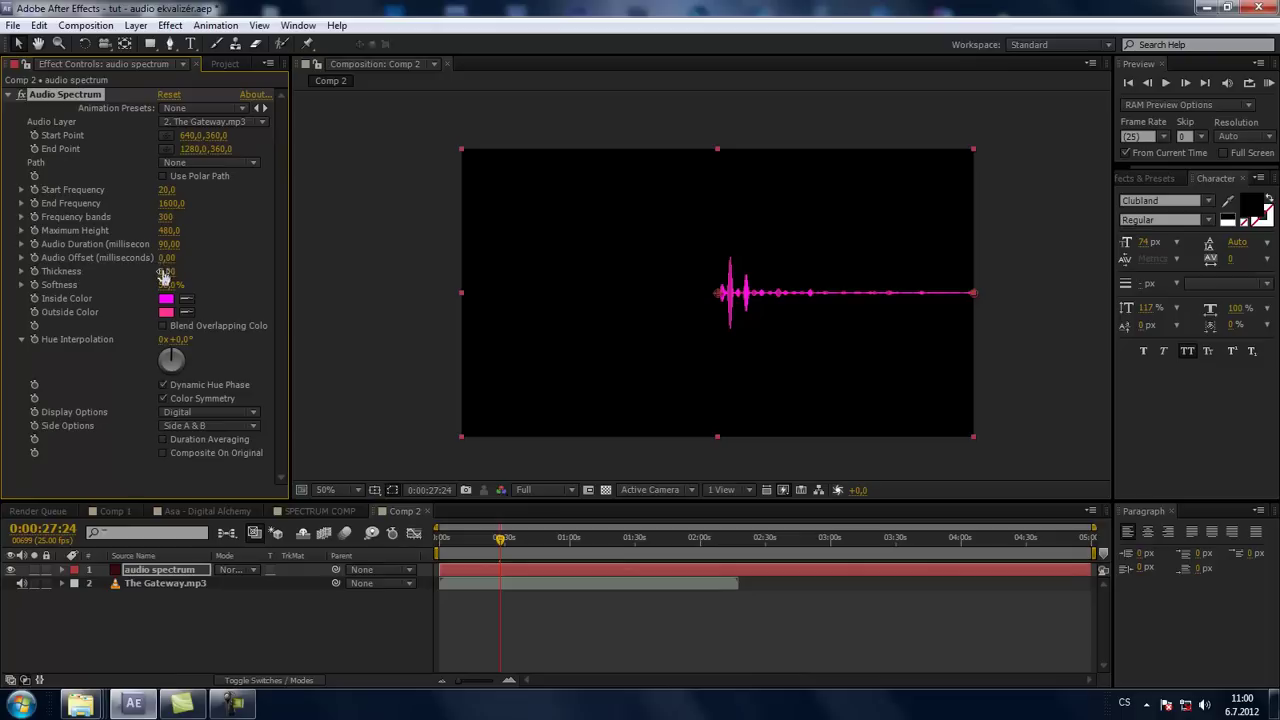
Set Thickness to 1, then drag it up to about 29
scroll(822, 310, up, 2)
scroll(826, 320, up, 1)
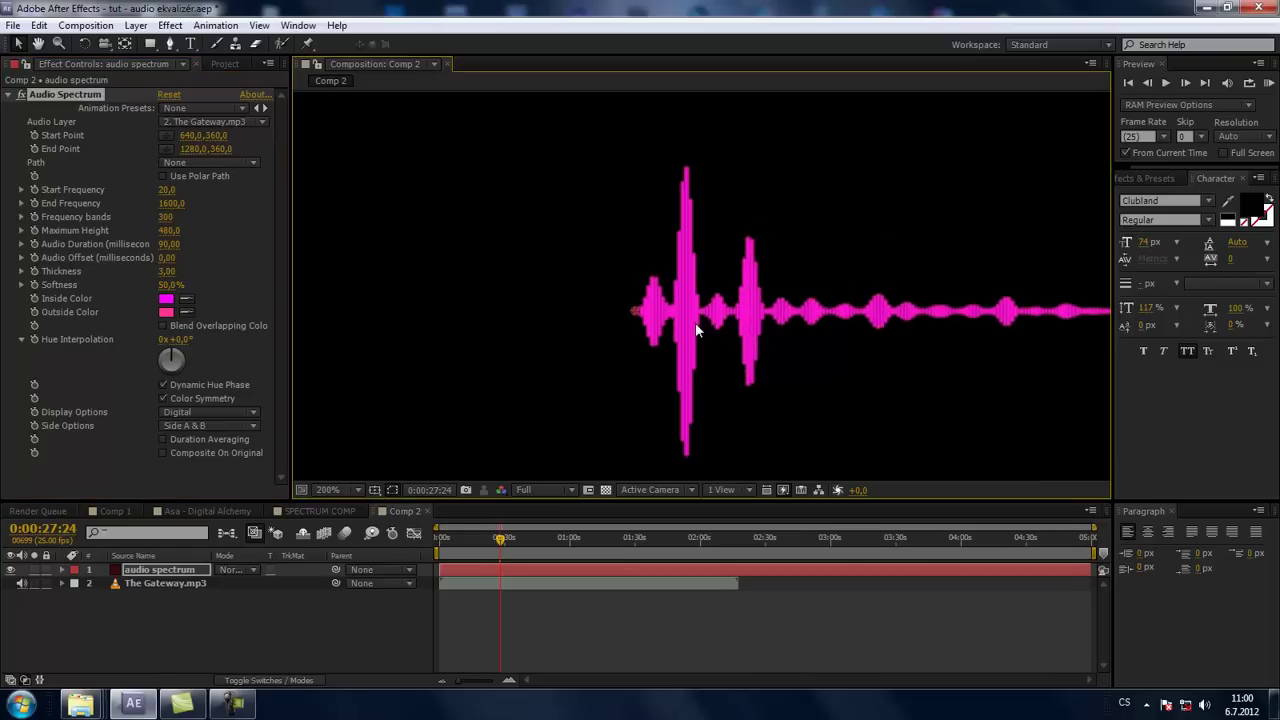
click(168, 272)
text(1)
key(Return)
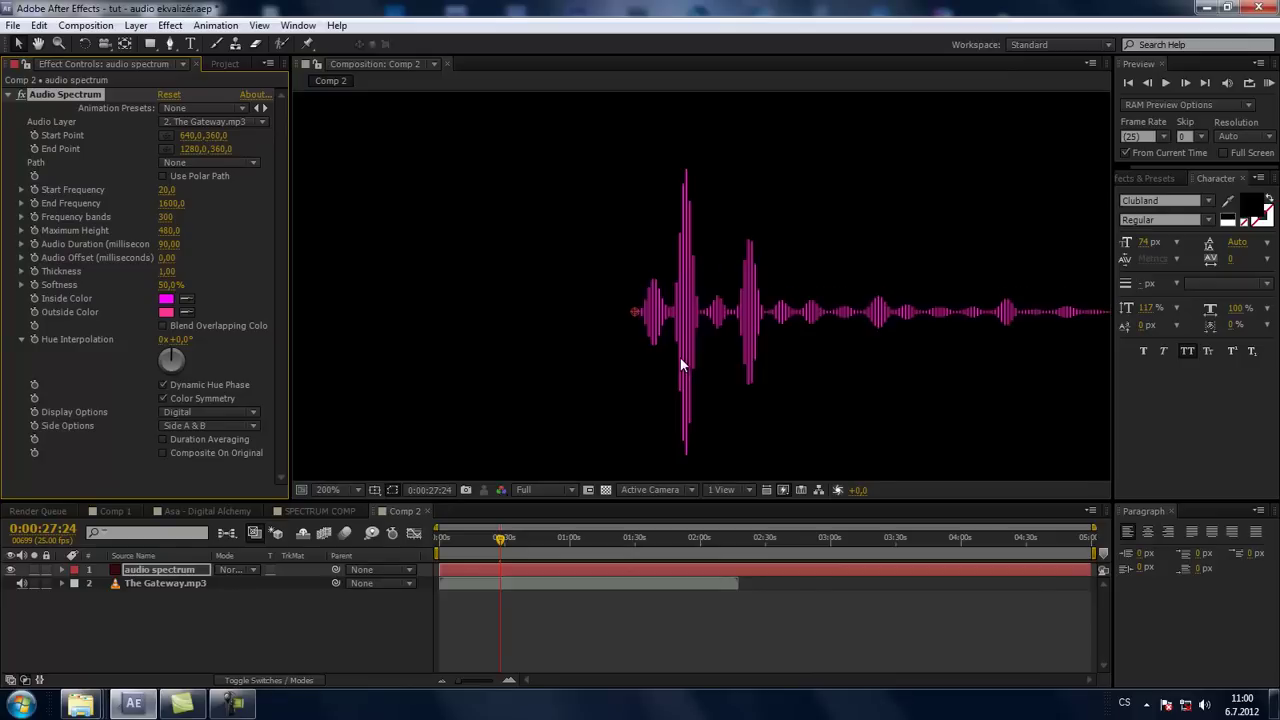
mouse_move(168, 271)
mouse_down()
mouse_move(428, 275)
mouse_move(406, 274)
mouse_up()
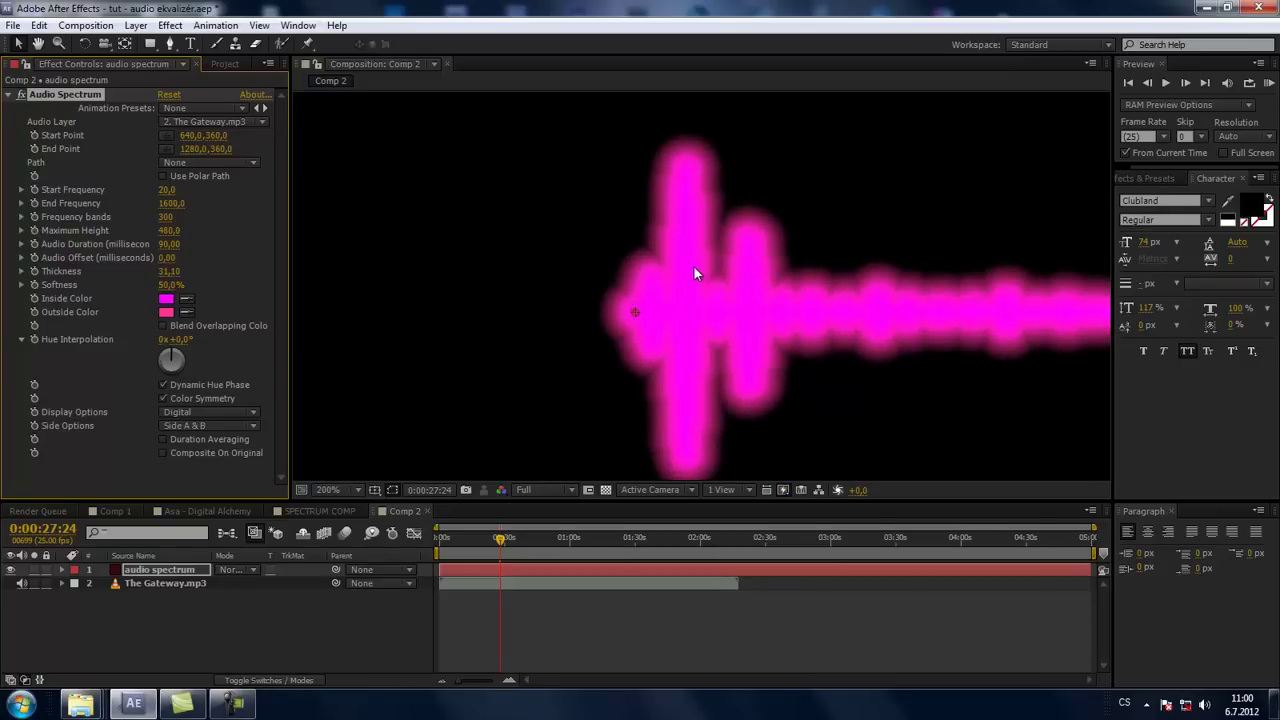
Retype Thickness as 10, then settle on a final Thickness of 1
scroll(693, 265, down, 2)
click(170, 271)
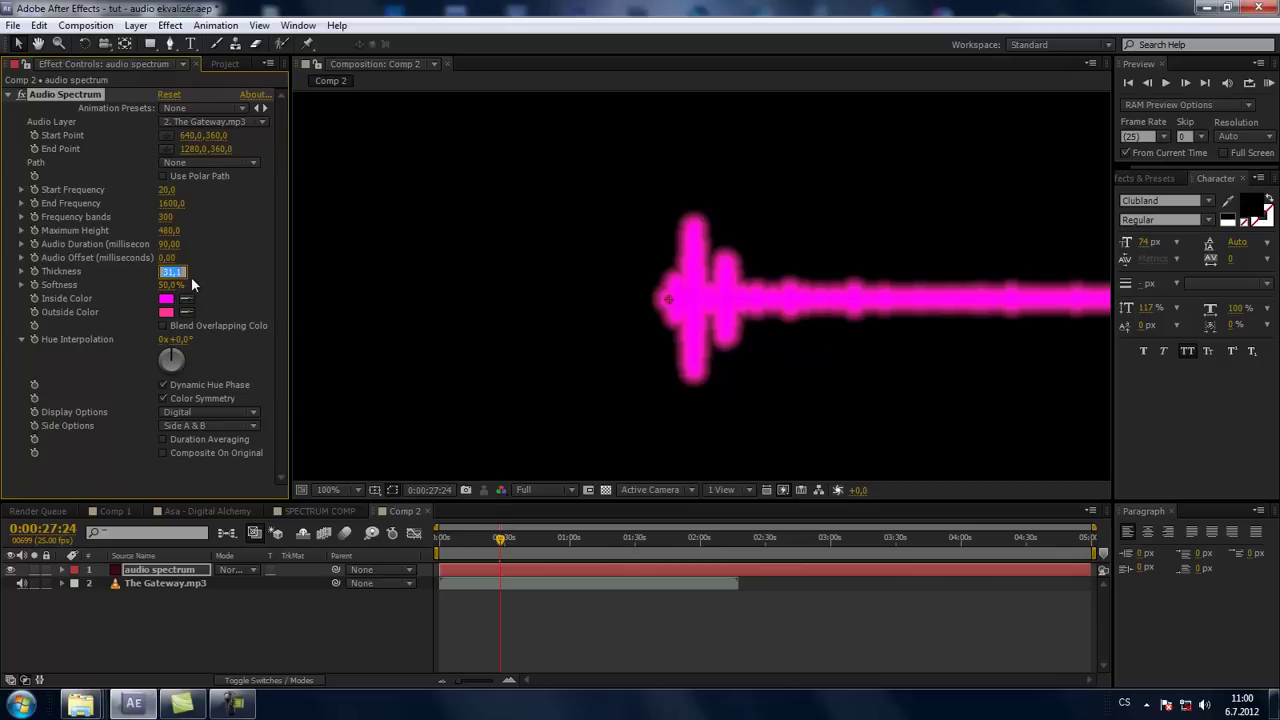
text(410)
key(BackSpace)
key(BackSpace)
key(BackSpace)
text(10)
key(Return)
click(170, 271)
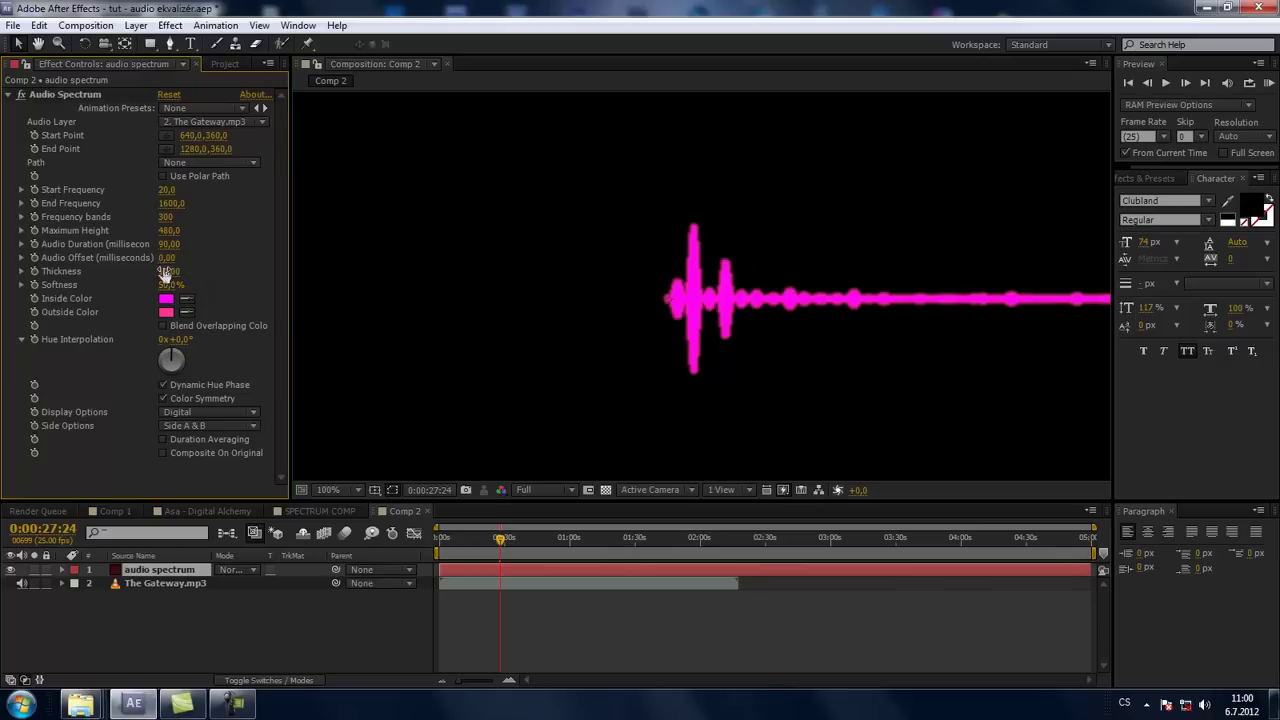
text(1)
key(Return)
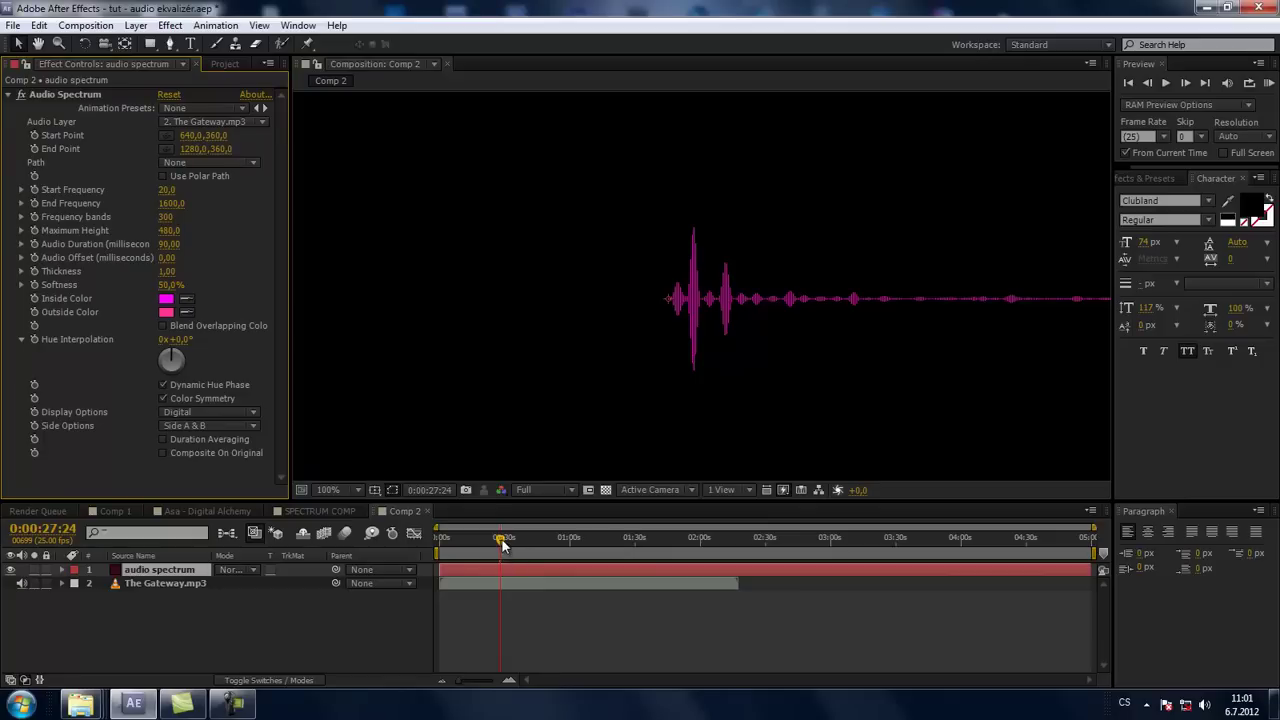
Scrub the playhead forward through about 0:00:30 to 0:00:40:12, where the spectrum spikes
drag(503, 543, 519, 541)
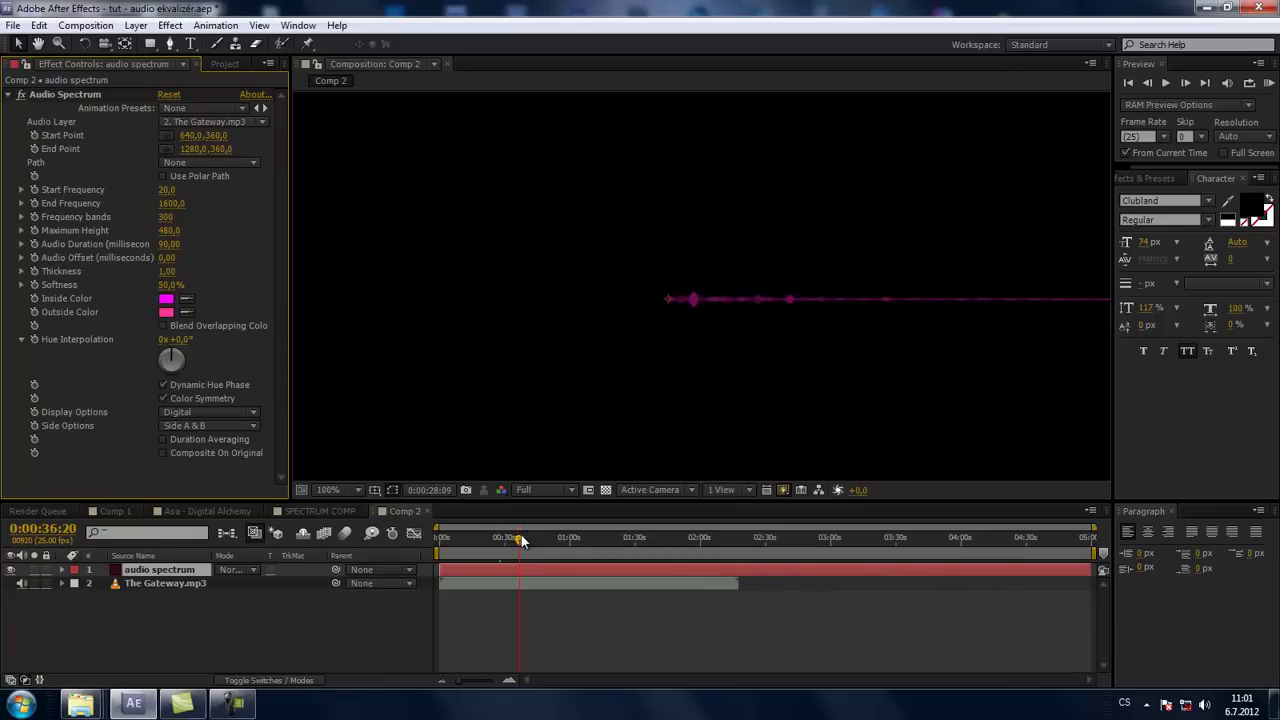
drag(519, 541, 526, 540)
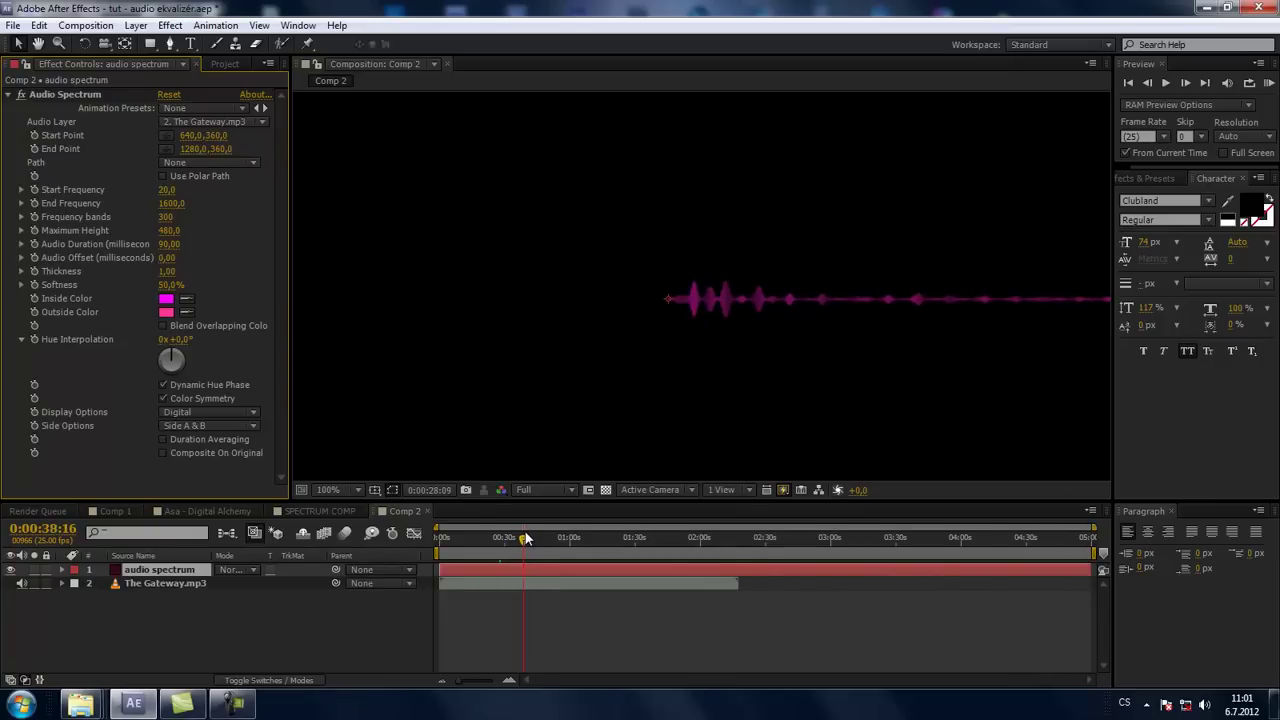
drag(523, 532, 527, 531)
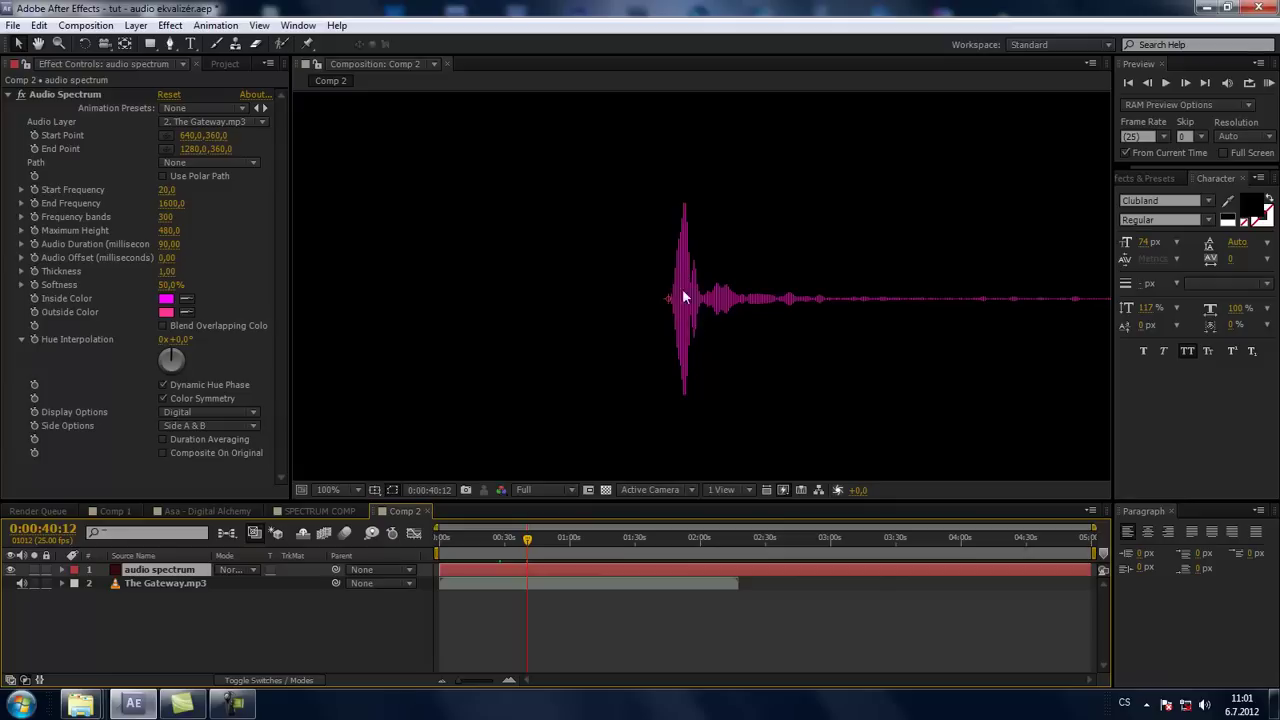
Pan and zoom the Composition viewer to 50% so the whole frame is centred
drag(705, 322, 624, 353)
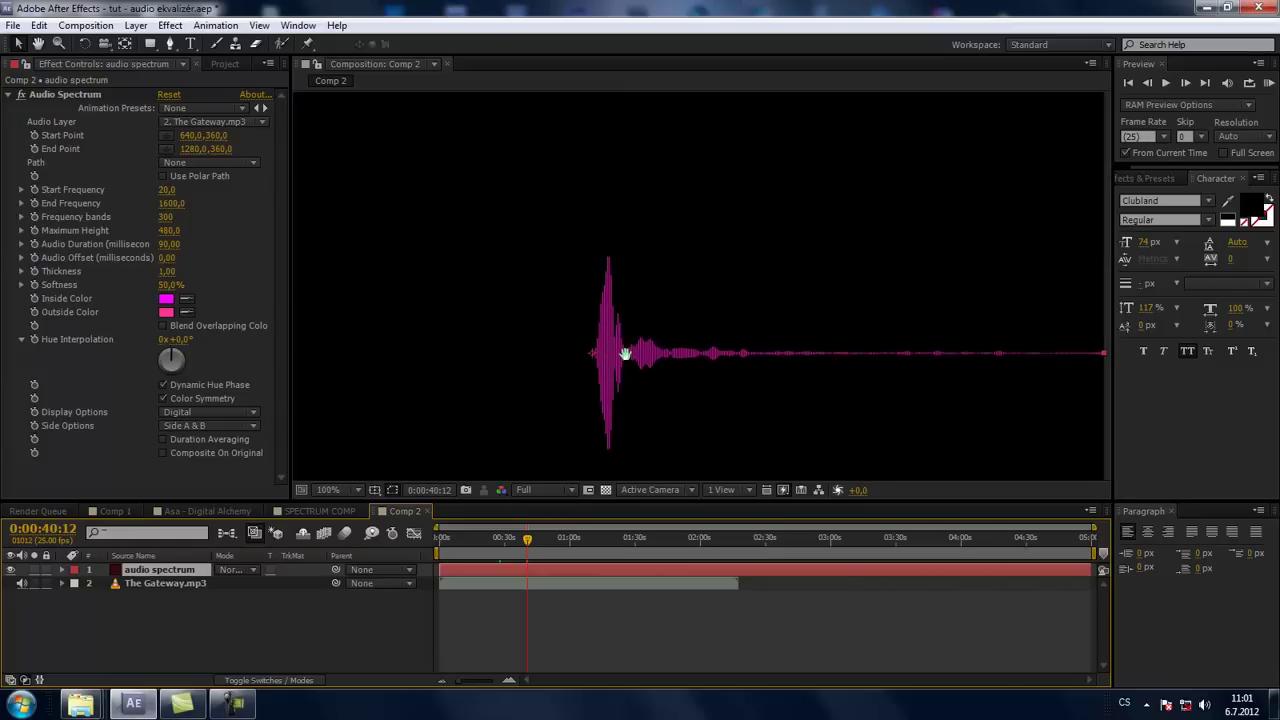
scroll(600, 360, down, 2)
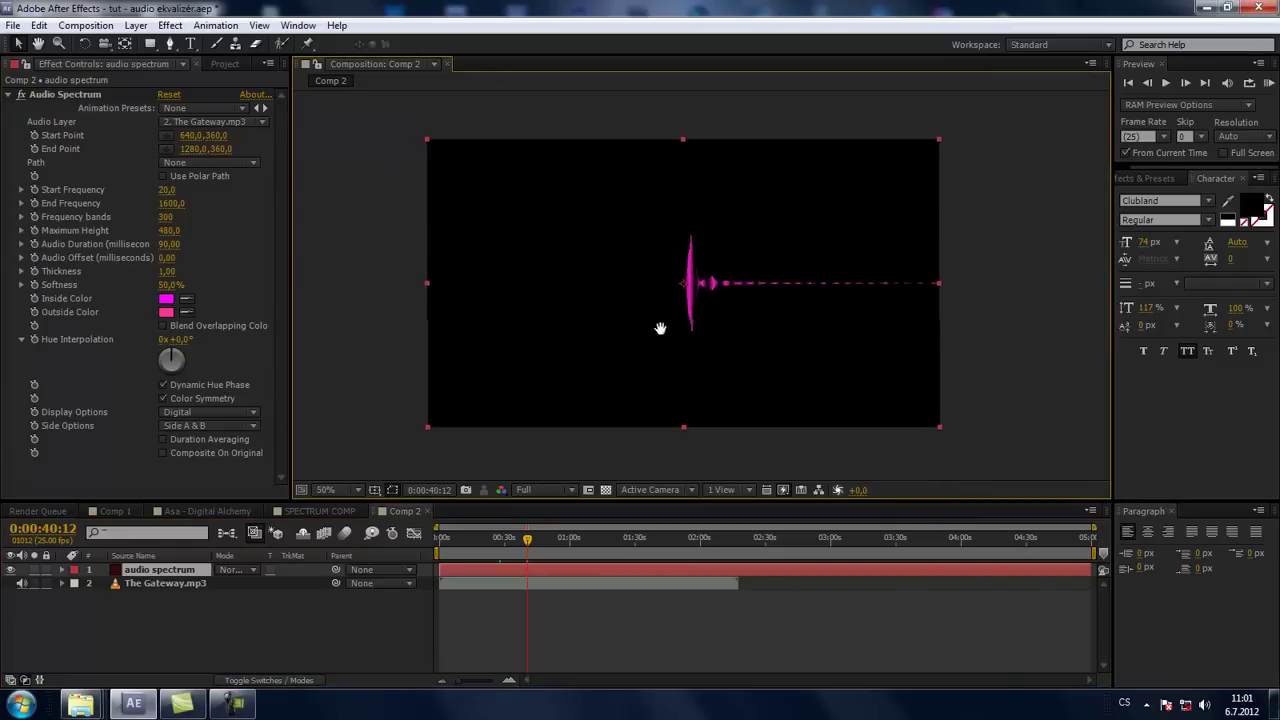
drag(660, 328, 650, 342)
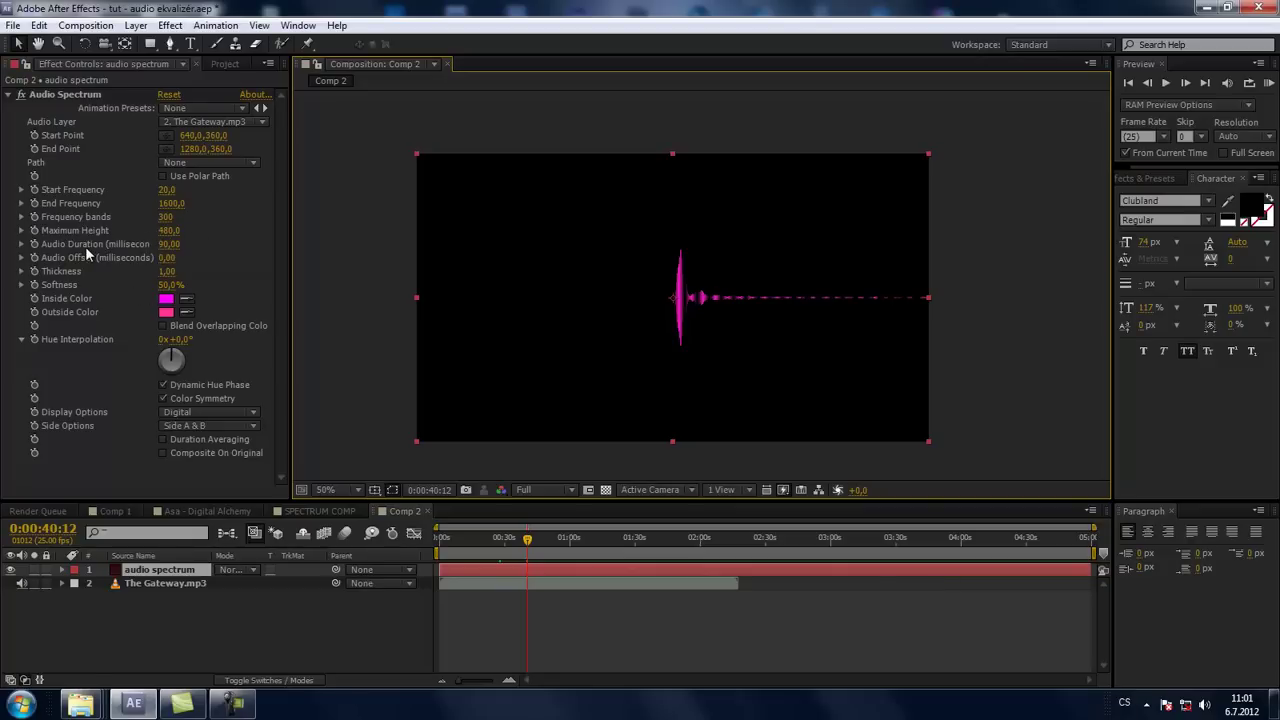
Set the Audio Spectrum's Maximum Height to 1000
click(168, 231)
text(10)
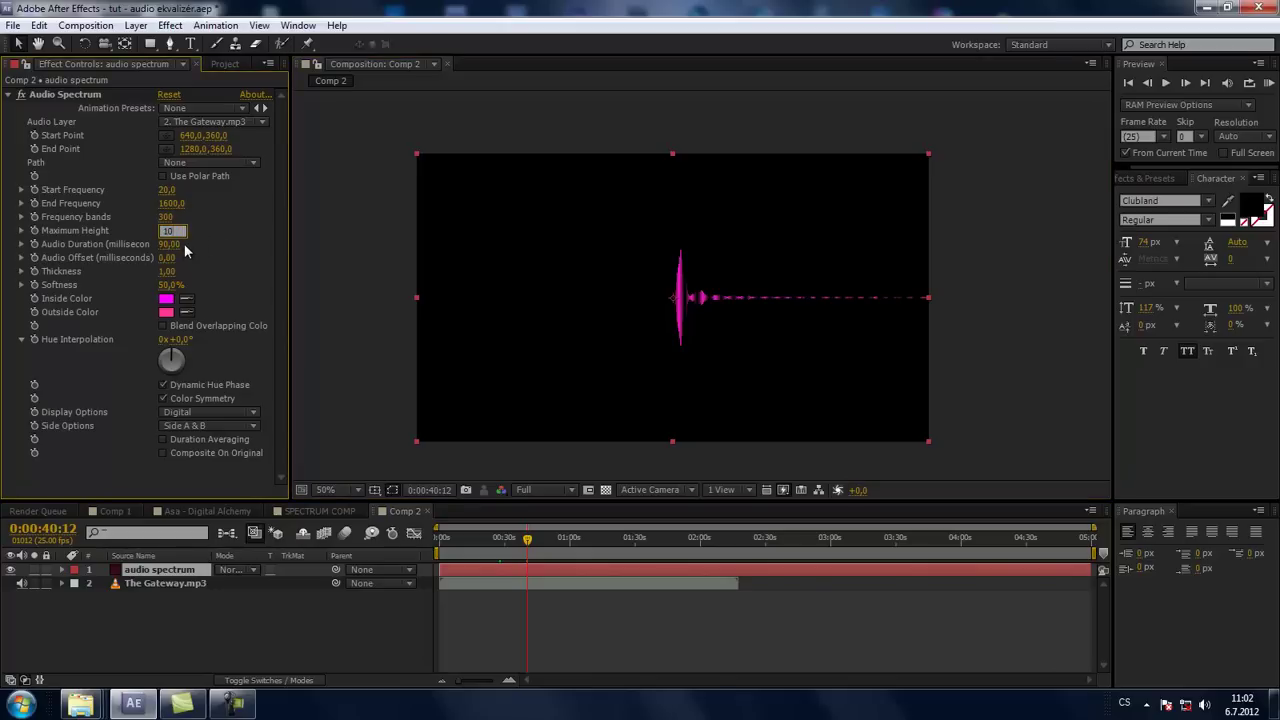
text(00)
key(Return)
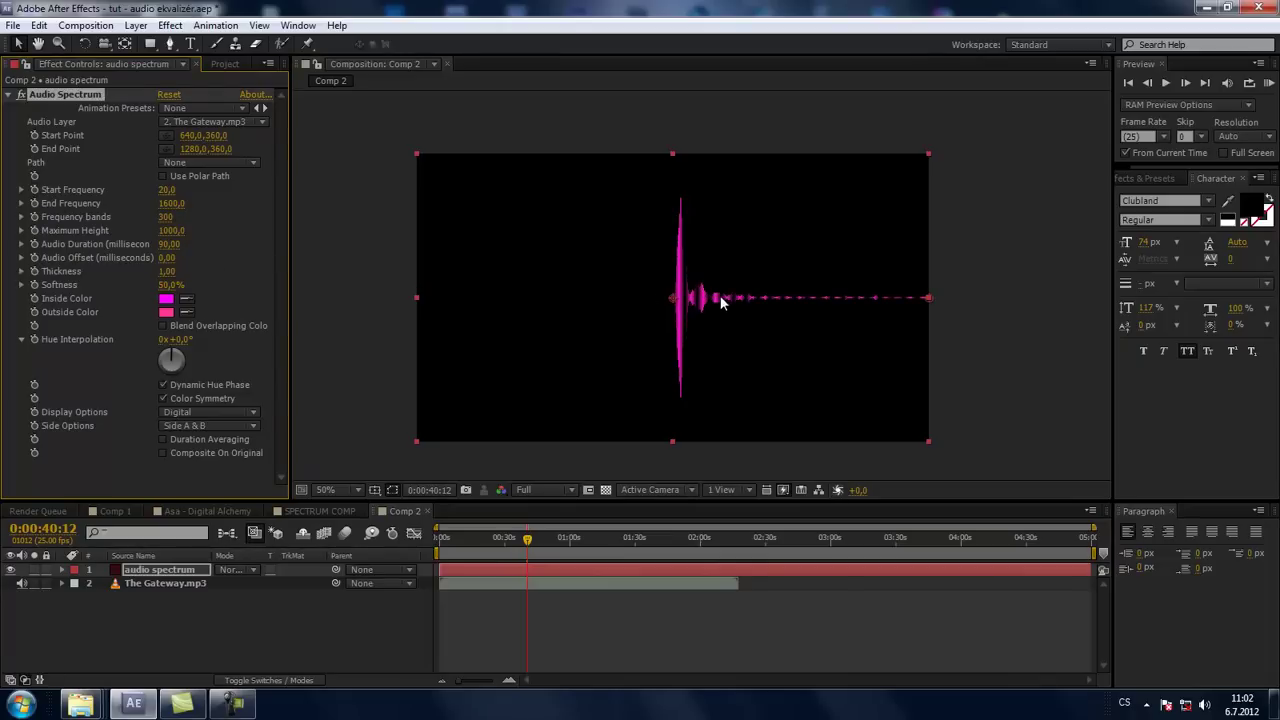
scroll(702, 276, up, 2)
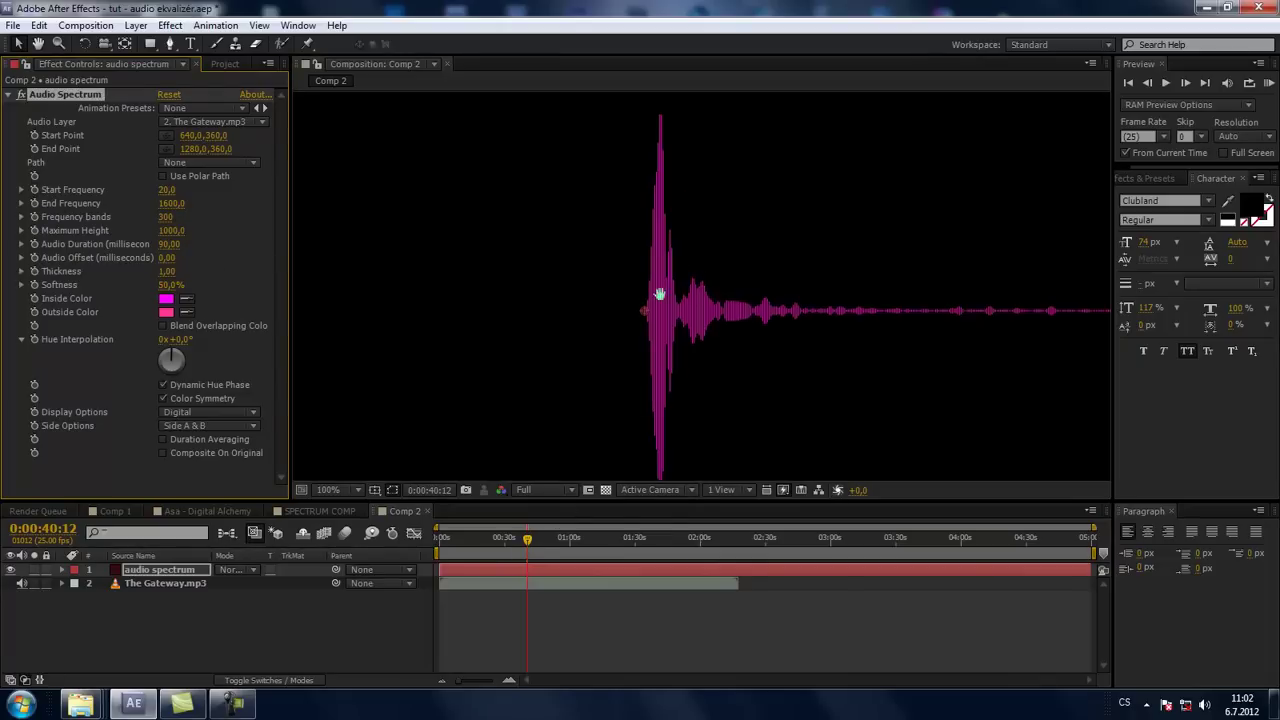
scroll(666, 344, down, 2)
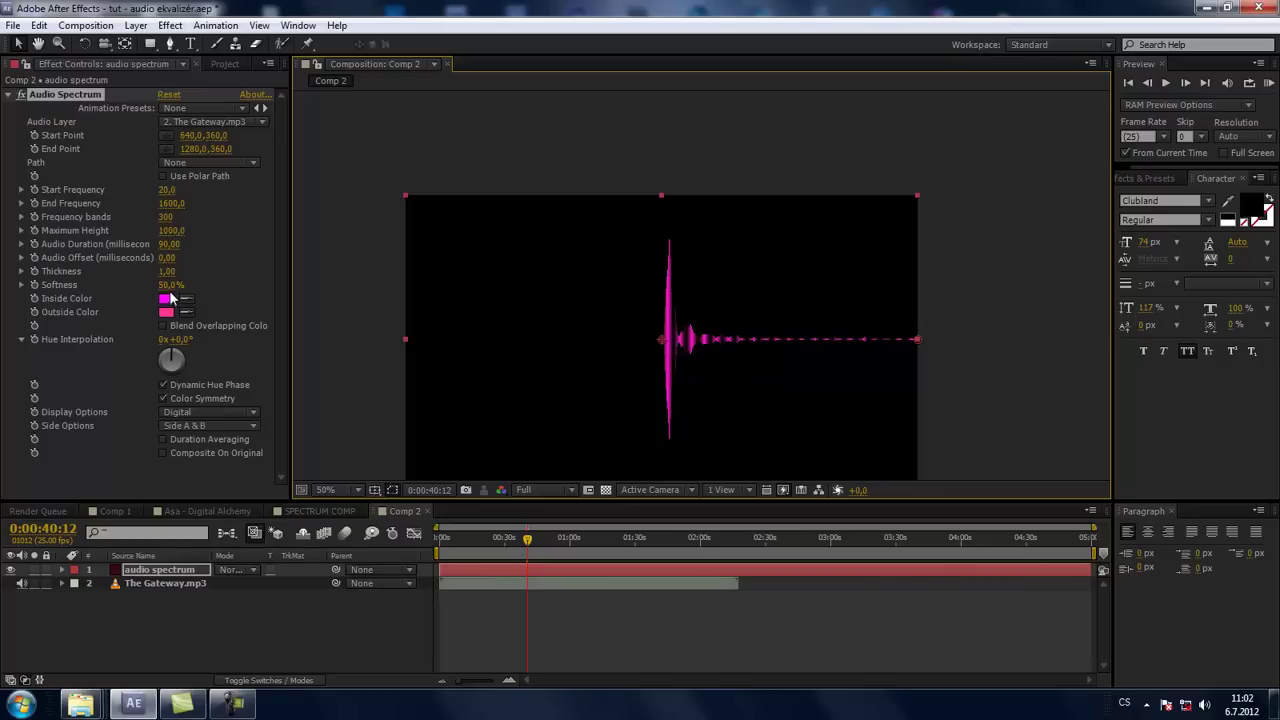
drag(172, 291, 232, 286)
scroll(674, 378, up, 2)
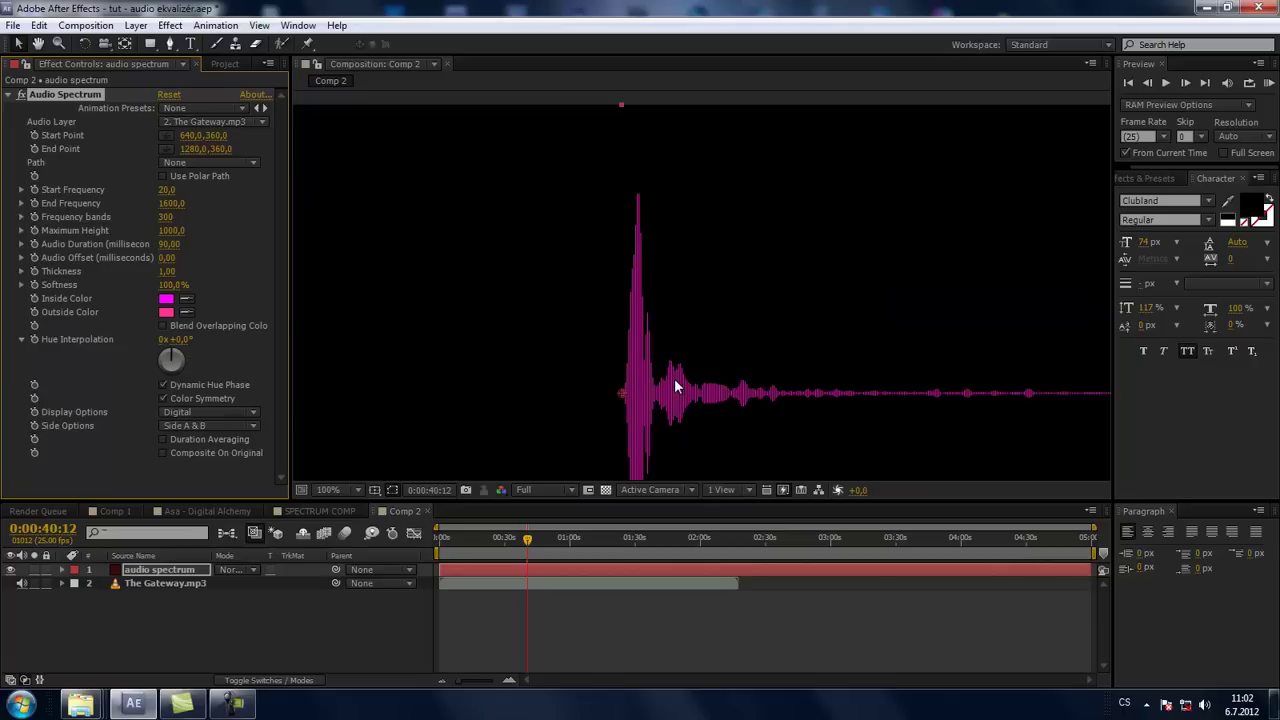
scroll(660, 380, up, 1)
scroll(617, 344, down, 1)
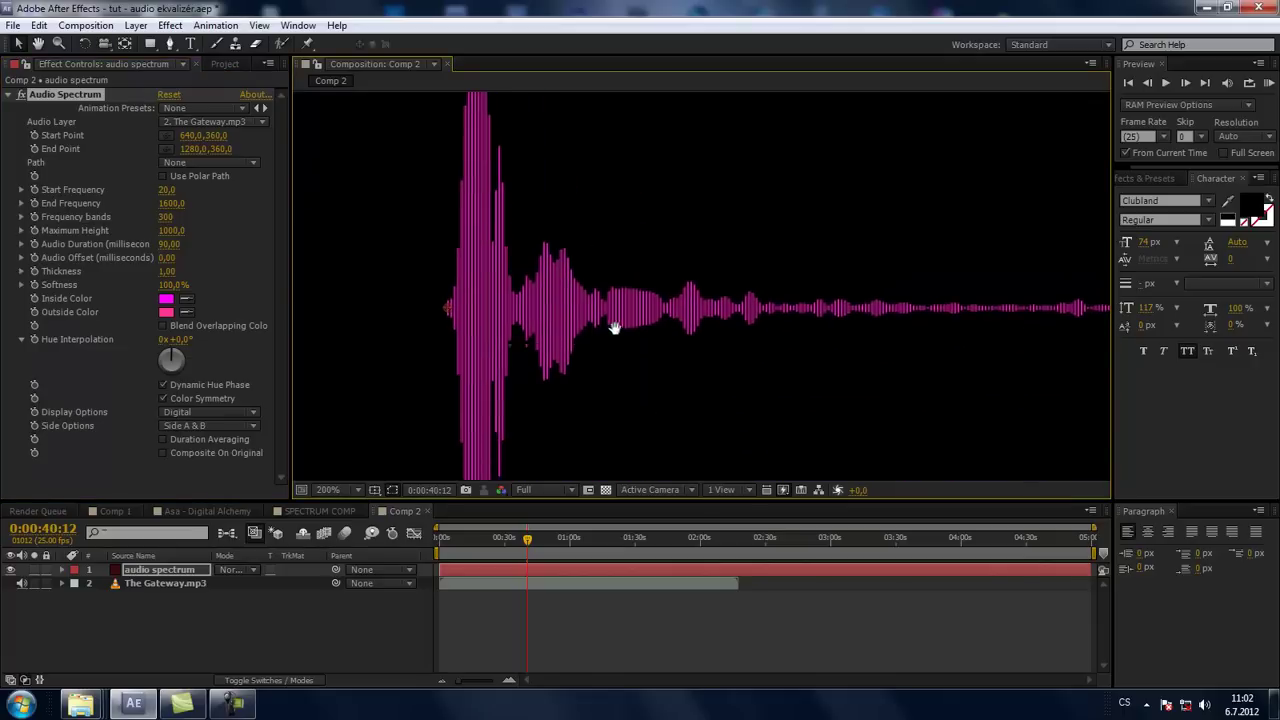
scroll(561, 352, down, 2)
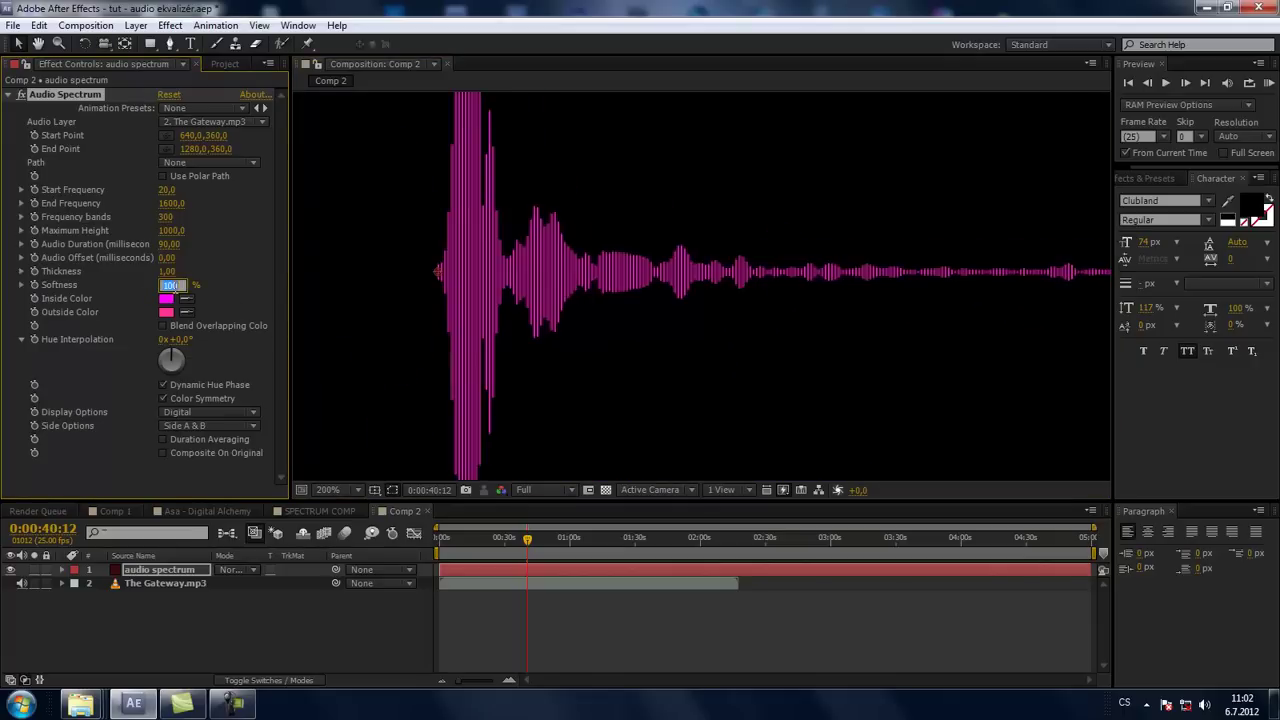
right_click(62, 285)
click(100, 396)
scroll(570, 262, down, 2)
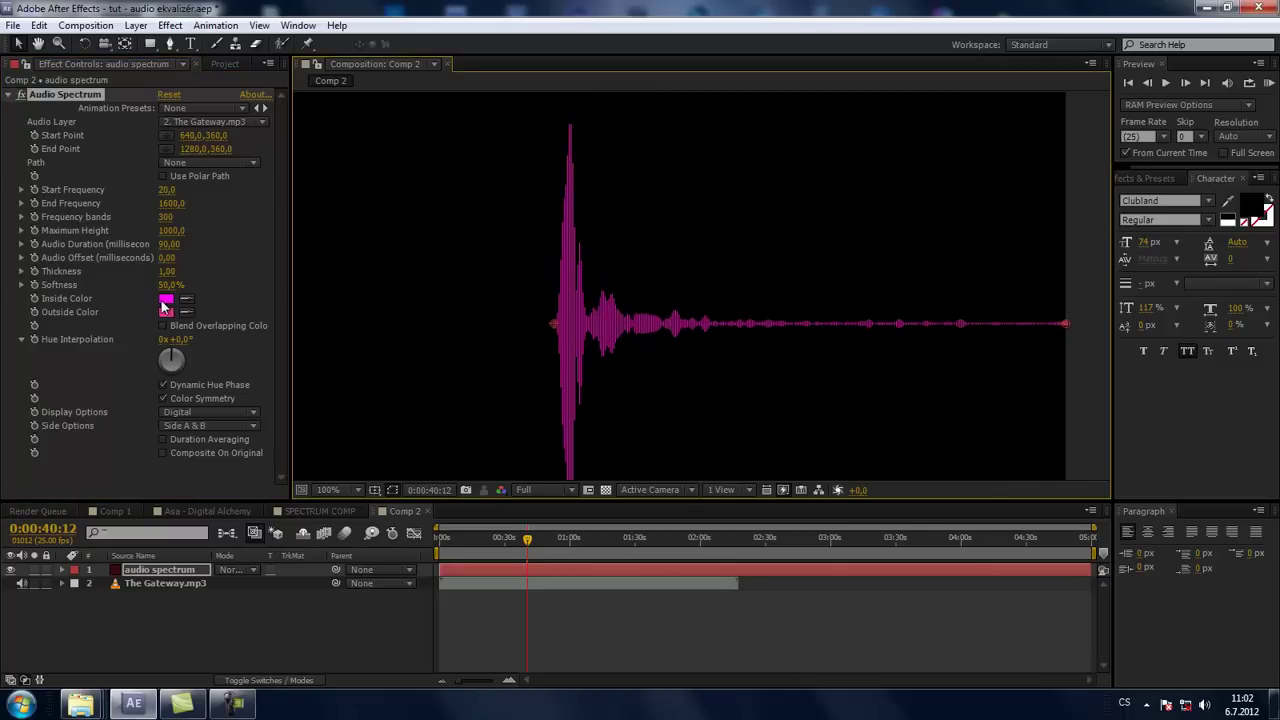
Change the Audio Spectrum's Inside Color from magenta to a blue shade
click(165, 300)
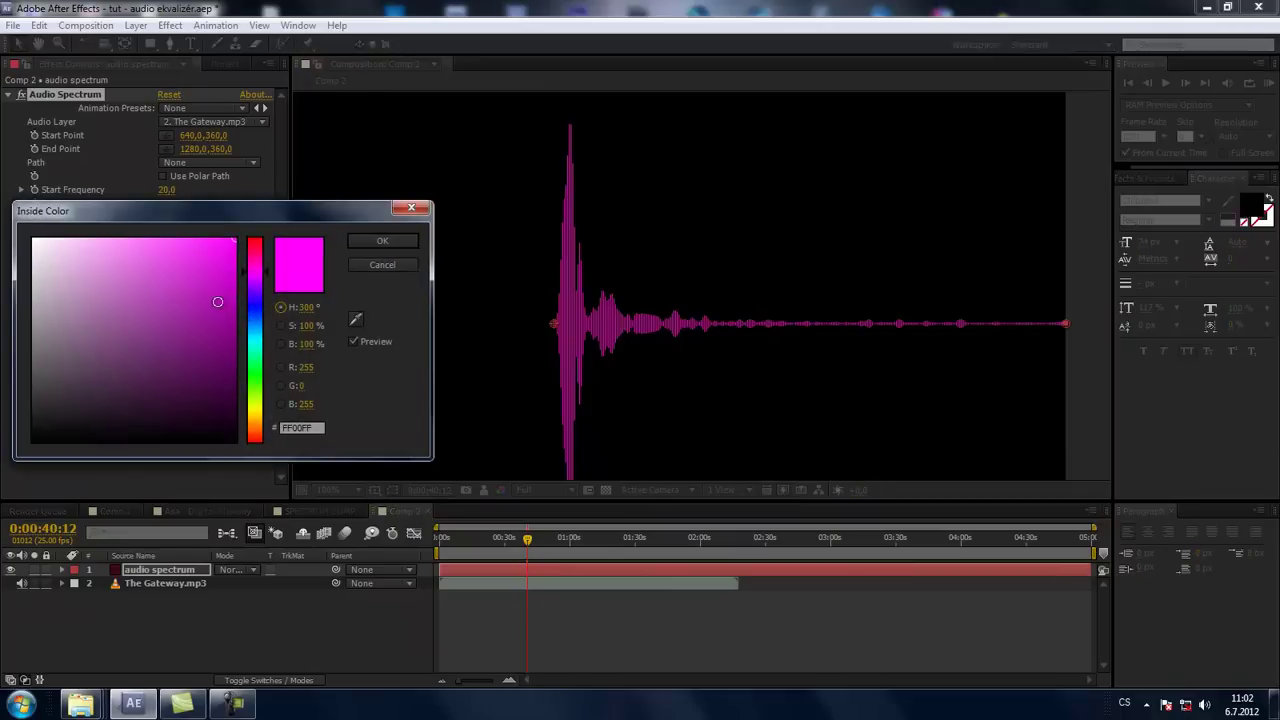
click(217, 294)
click(256, 309)
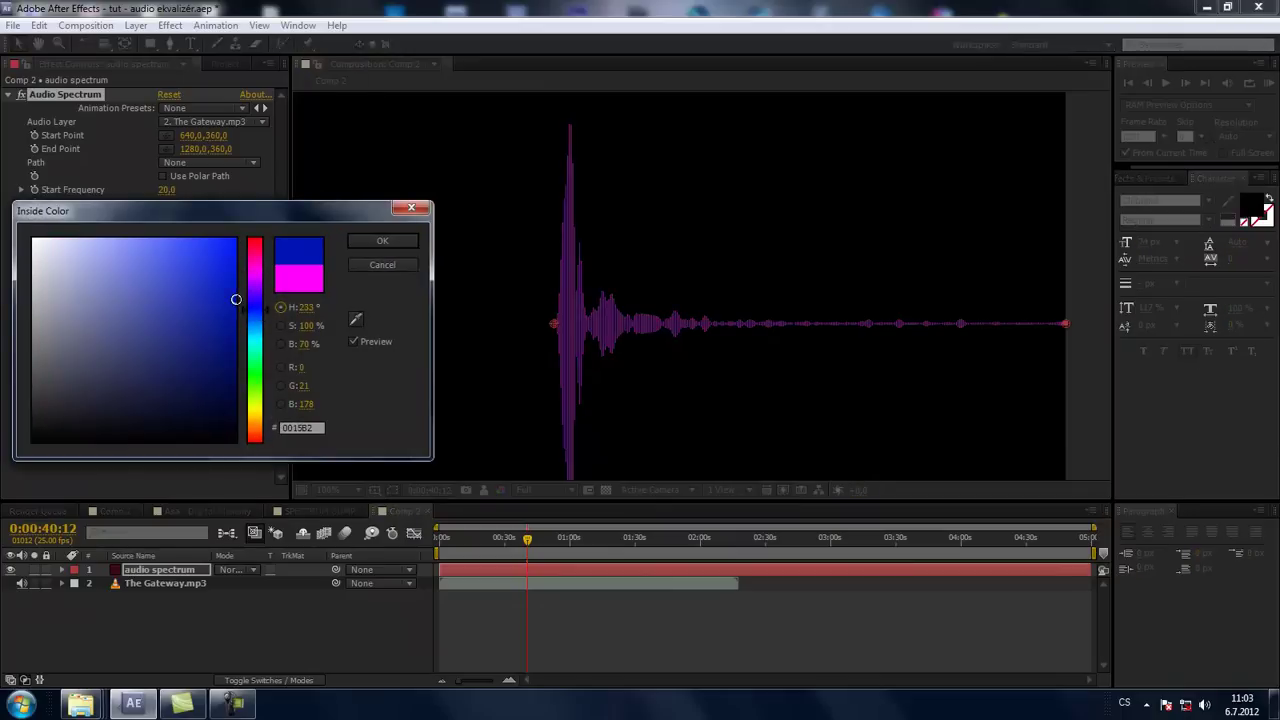
click(225, 281)
click(256, 301)
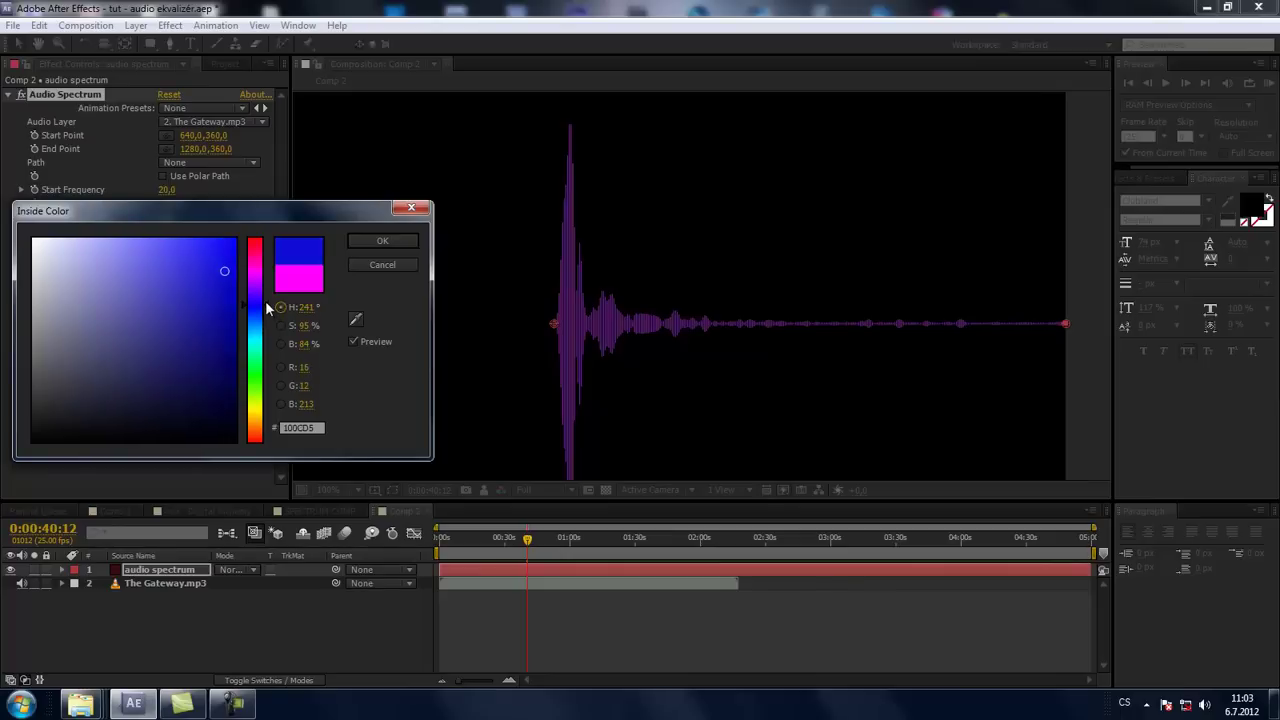
click(223, 260)
drag(223, 272, 193, 255)
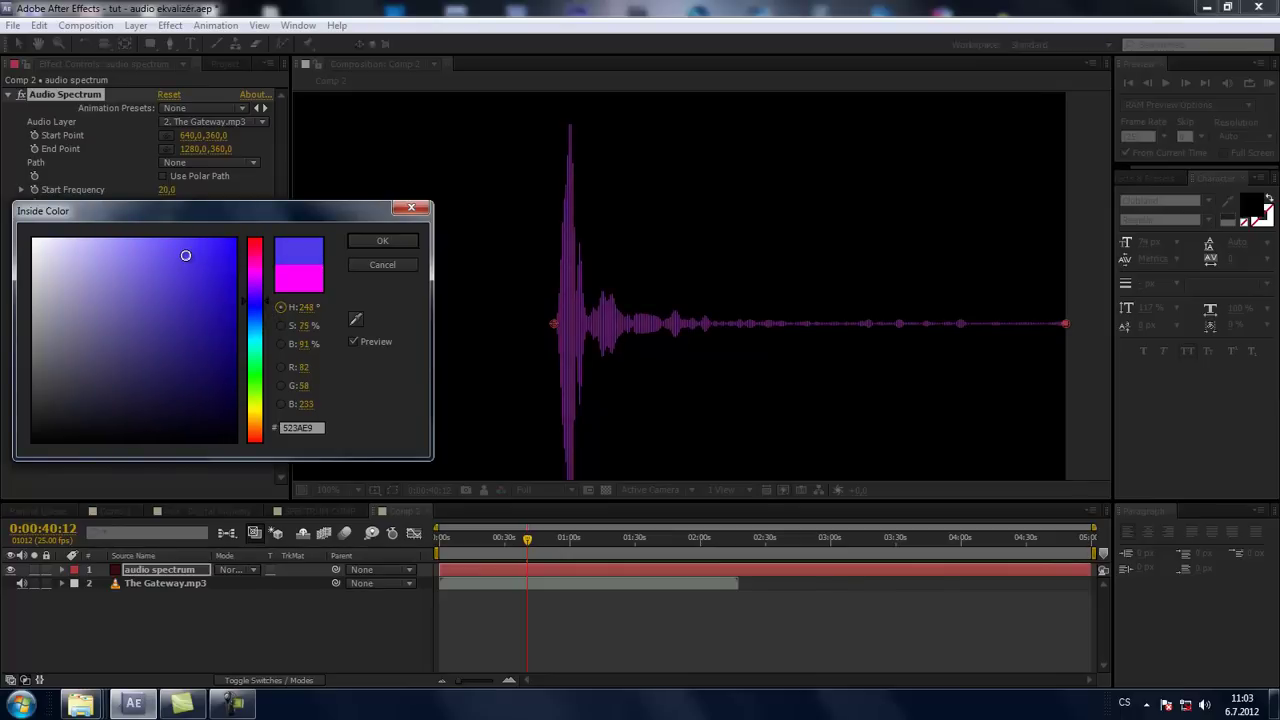
click(265, 306)
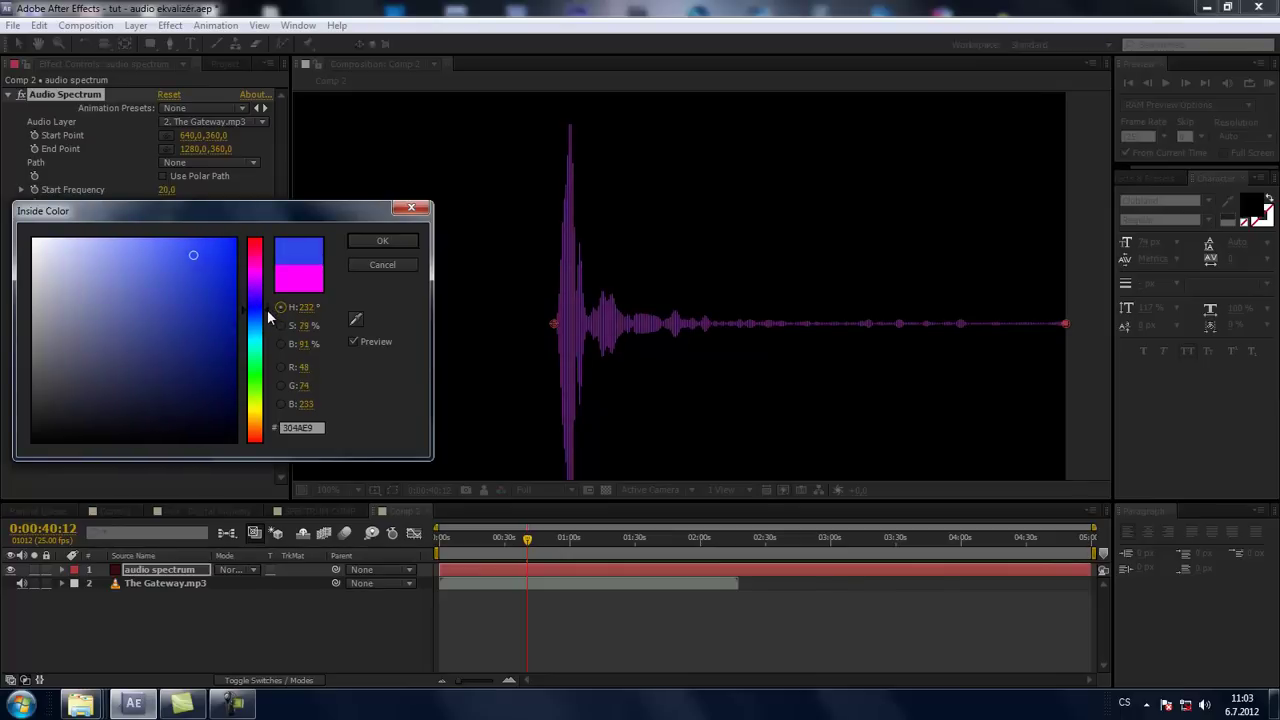
click(202, 254)
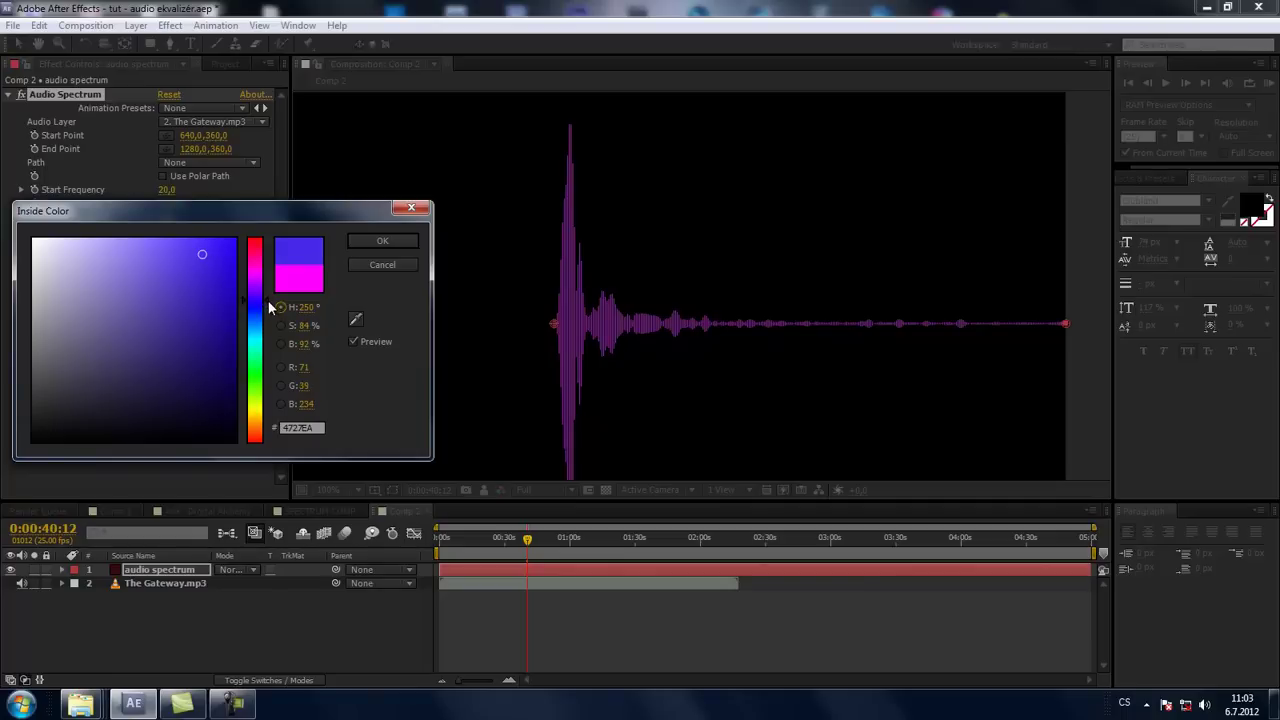
click(201, 253)
drag(265, 307, 268, 320)
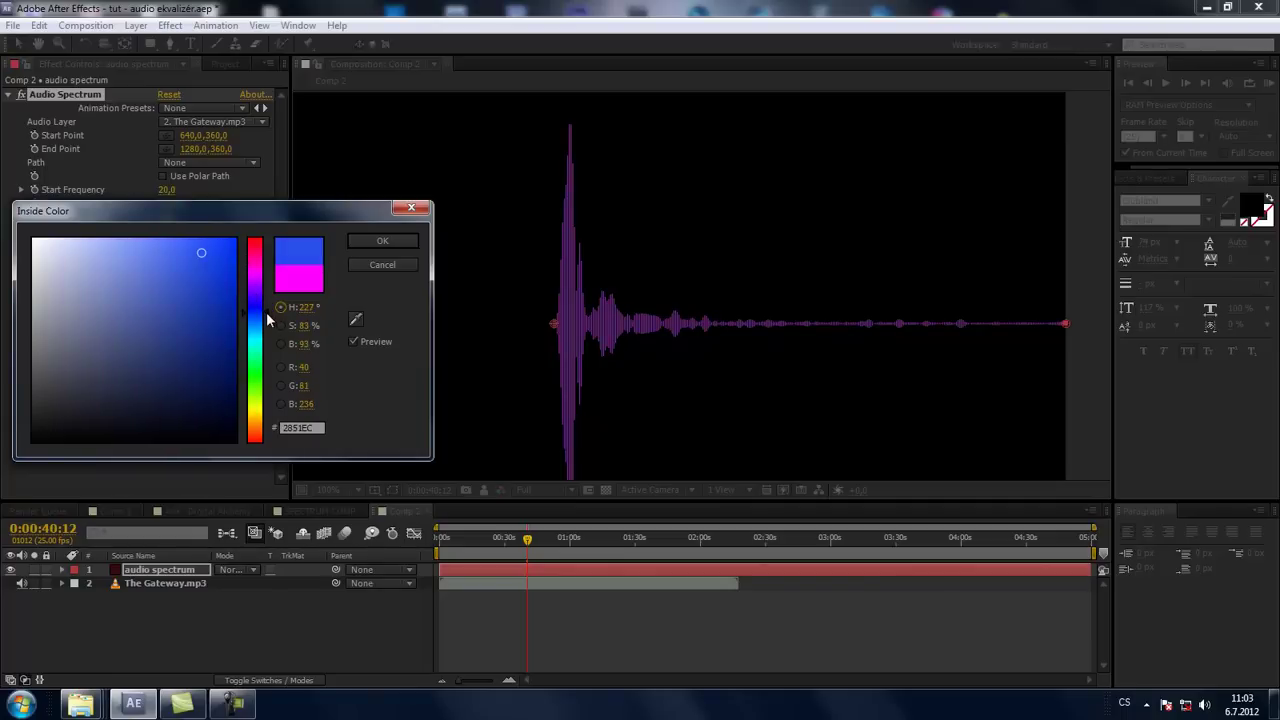
click(360, 241)
Set the Outside Color to a darker blue as well
click(174, 312)
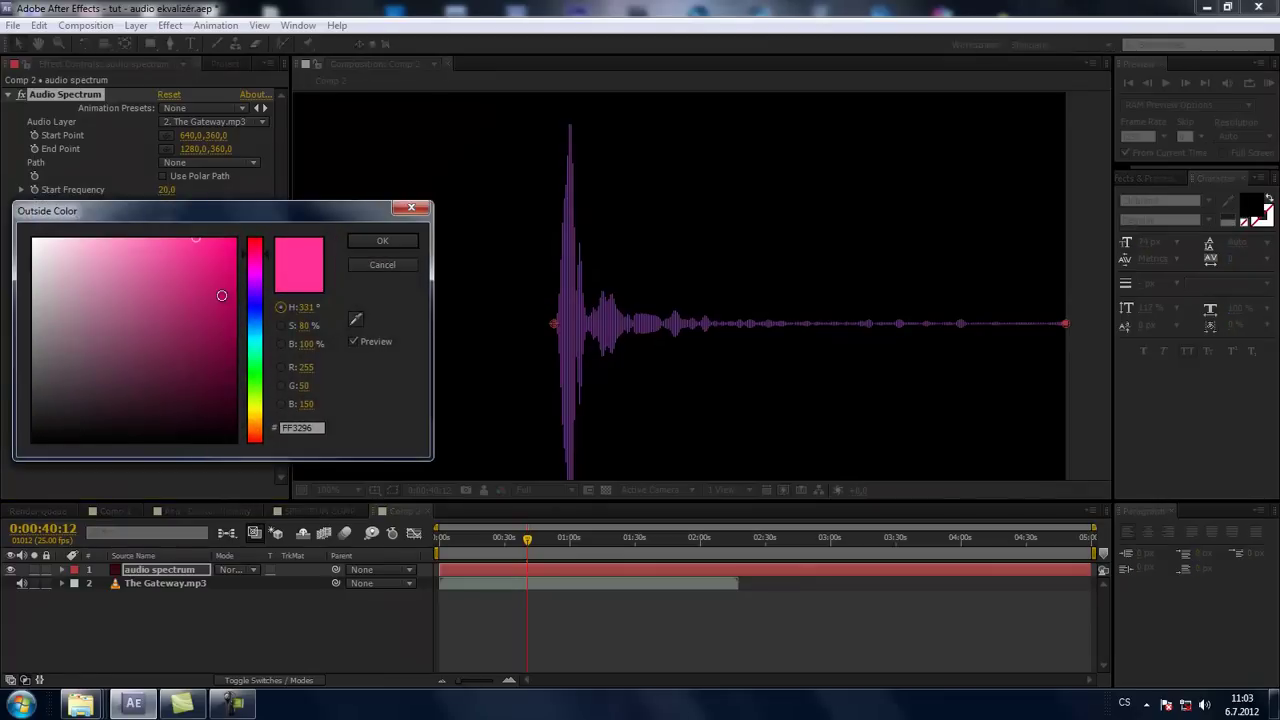
click(221, 289)
click(250, 307)
drag(221, 288, 188, 261)
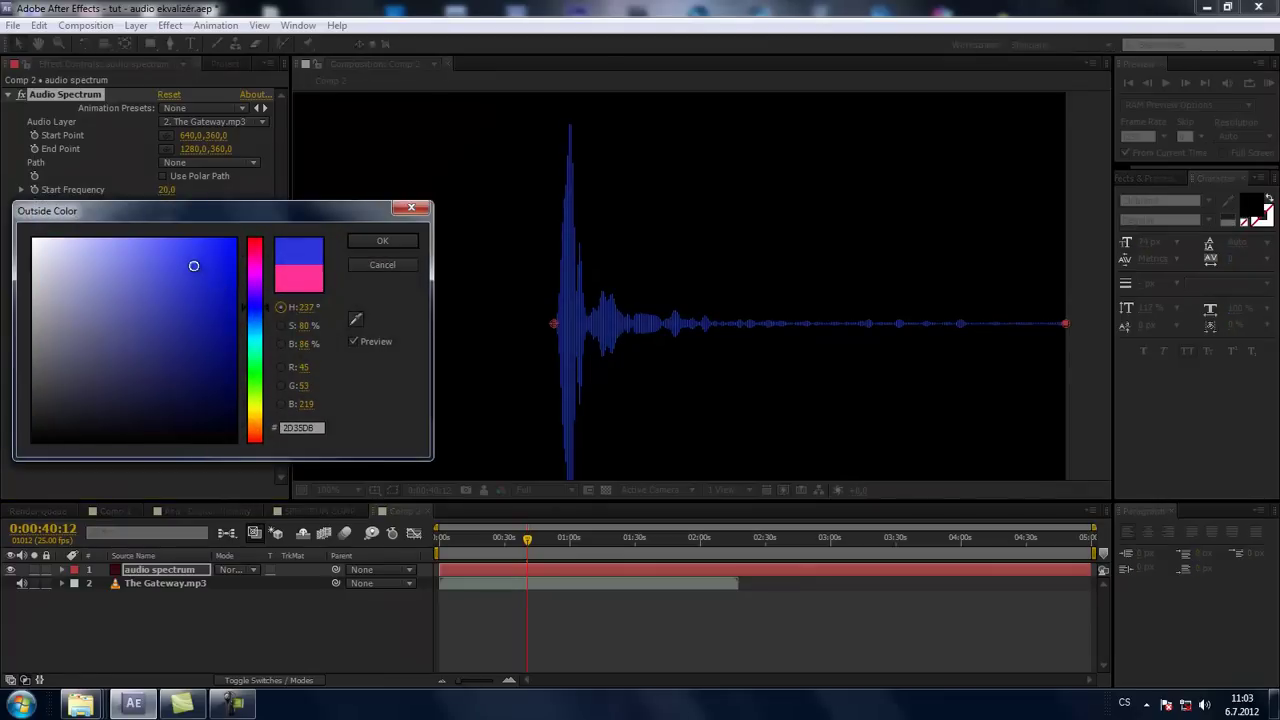
click(366, 241)
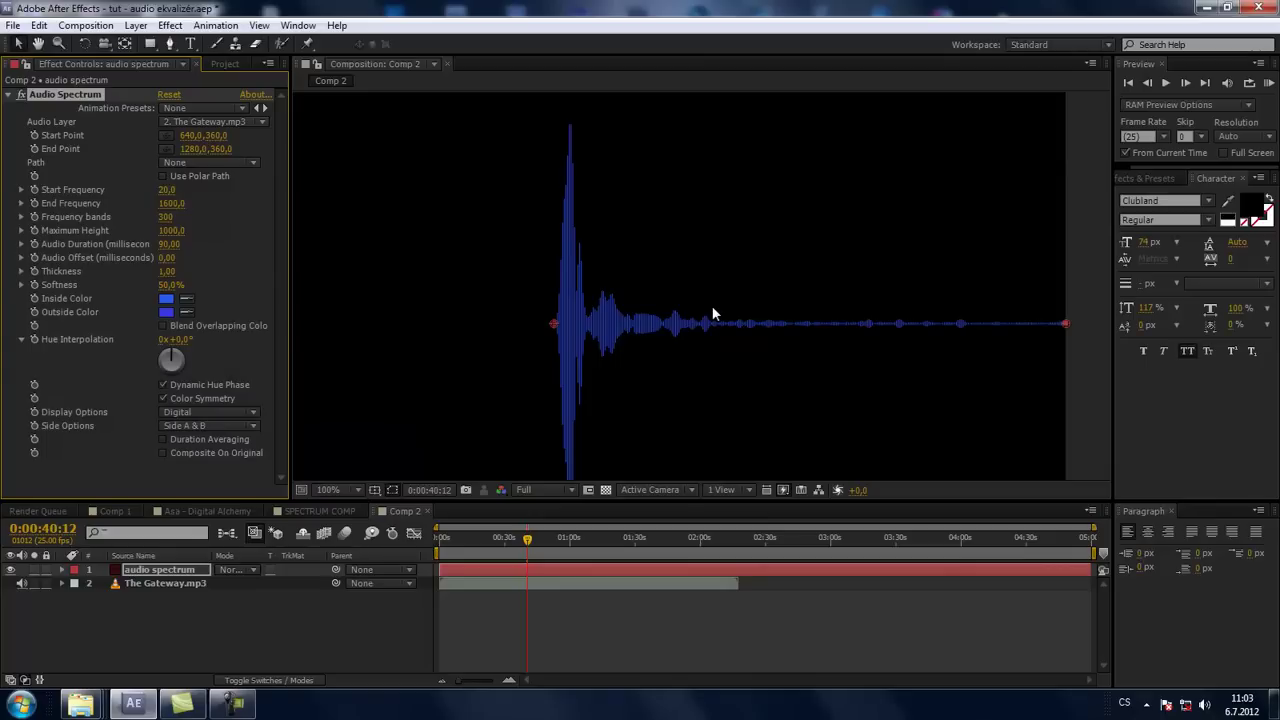
Turn the Hue Interpolation dial from 0x+56° up to about 0x+253°
scroll(712, 315, down, 1)
scroll(640, 372, up, 1)
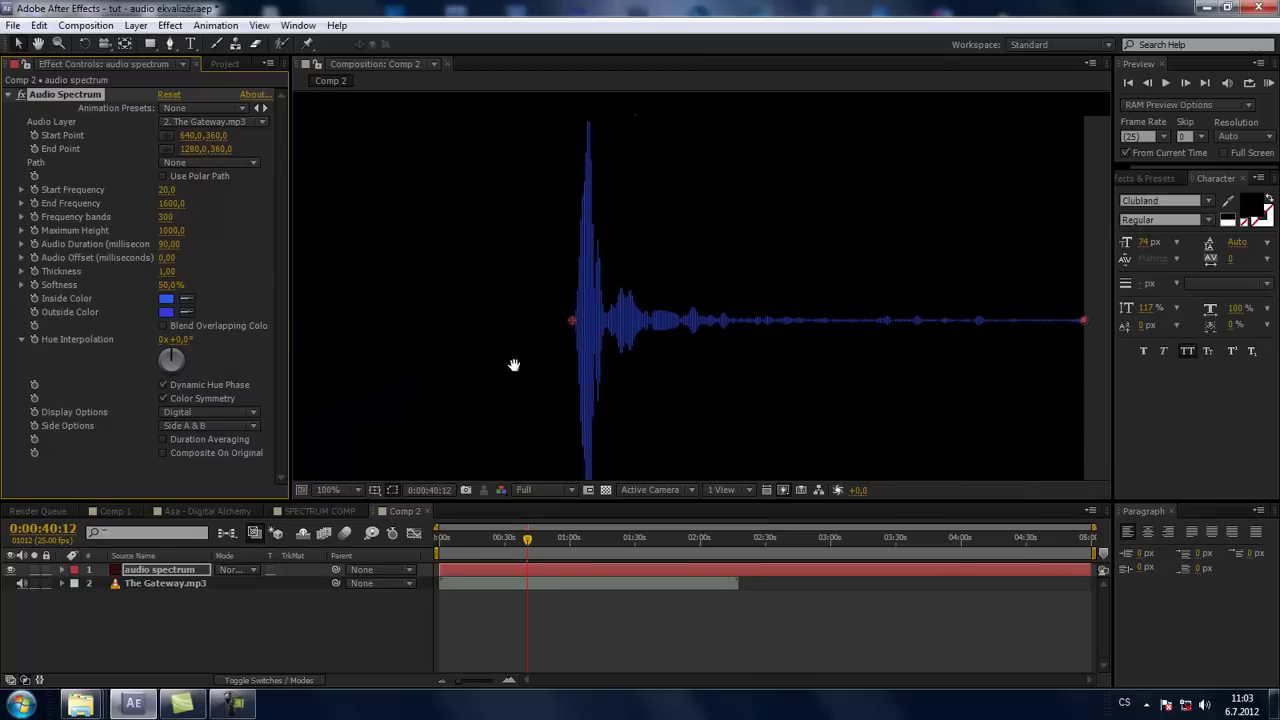
scroll(514, 363, down, 1)
scroll(424, 377, up, 1)
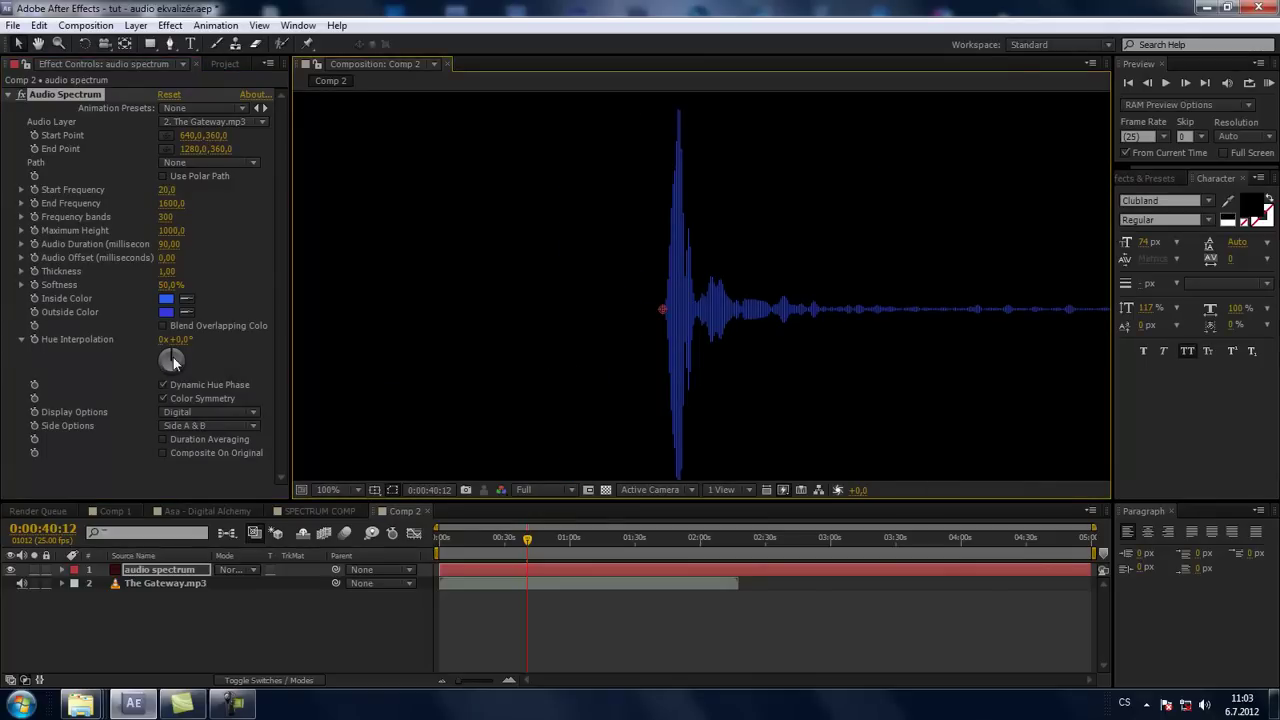
drag(181, 363, 185, 371)
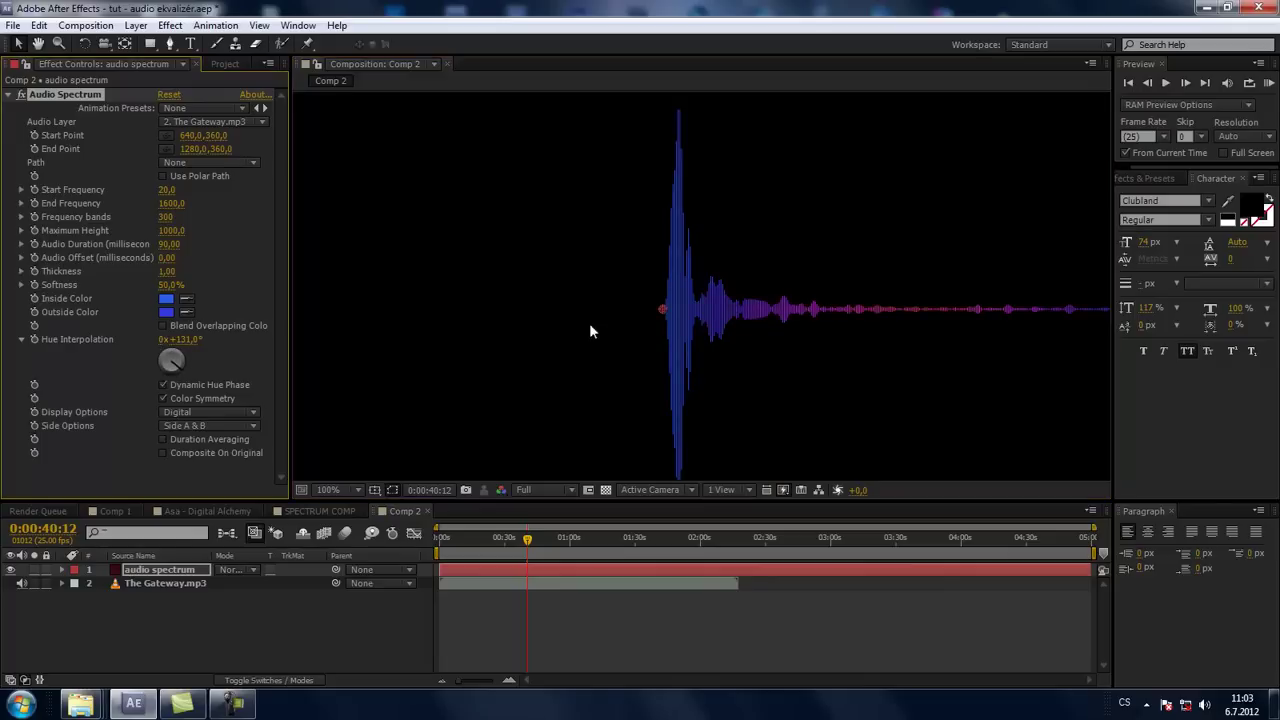
scroll(590, 325, down, 1)
scroll(628, 317, up, 1)
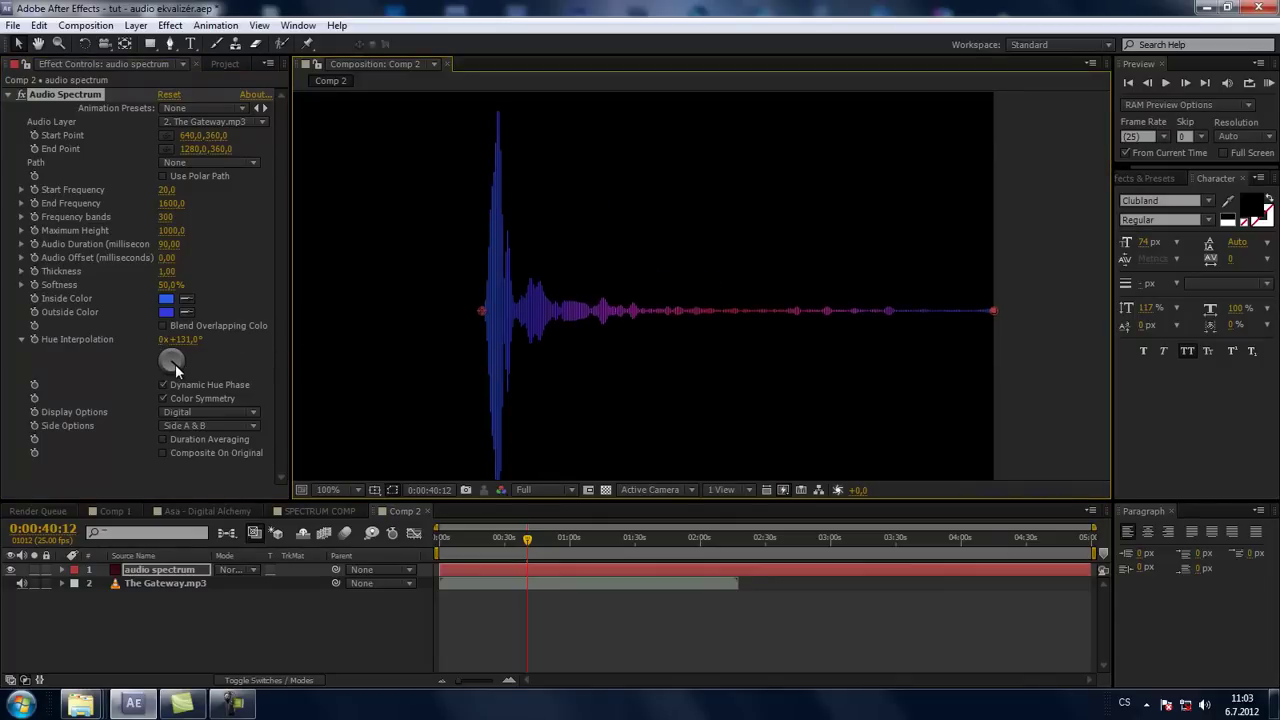
mouse_move(175, 364)
mouse_down()
mouse_move(105, 357)
mouse_move(276, 393)
mouse_move(122, 395)
mouse_move(157, 430)
mouse_move(180, 368)
mouse_up()
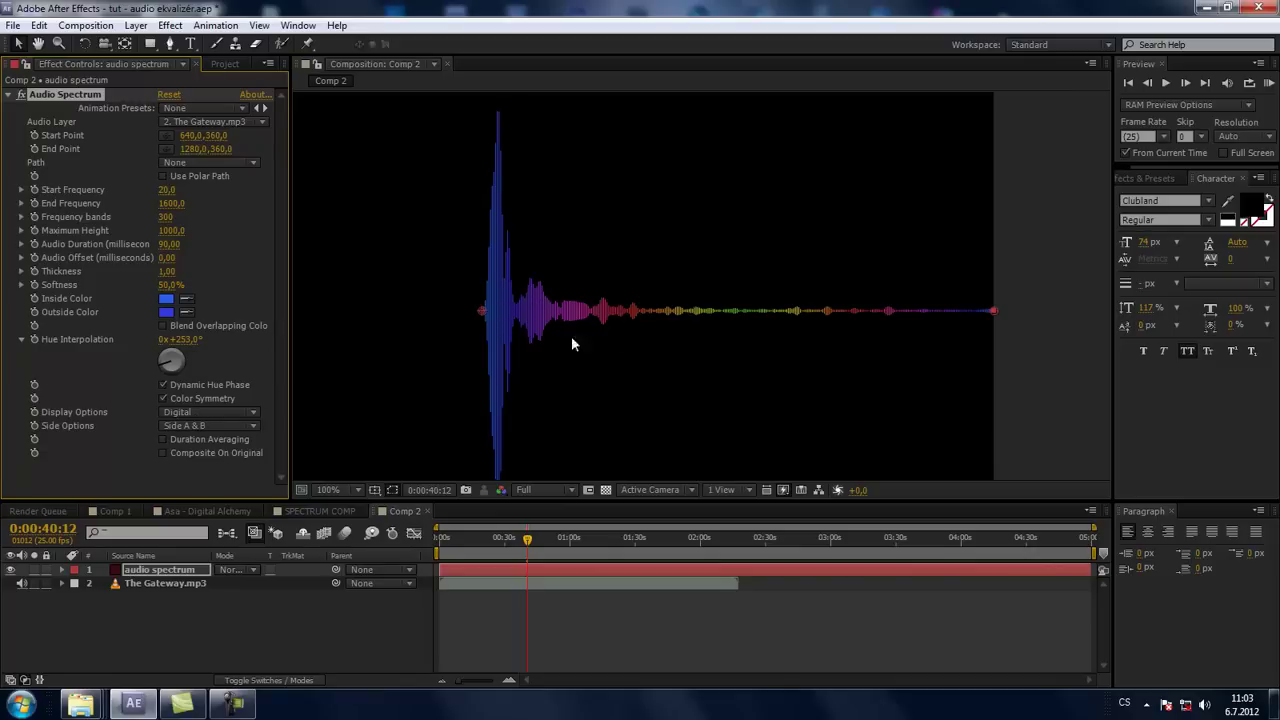
Try the Analog lines display option, then revert the spectrum to Digital
click(212, 412)
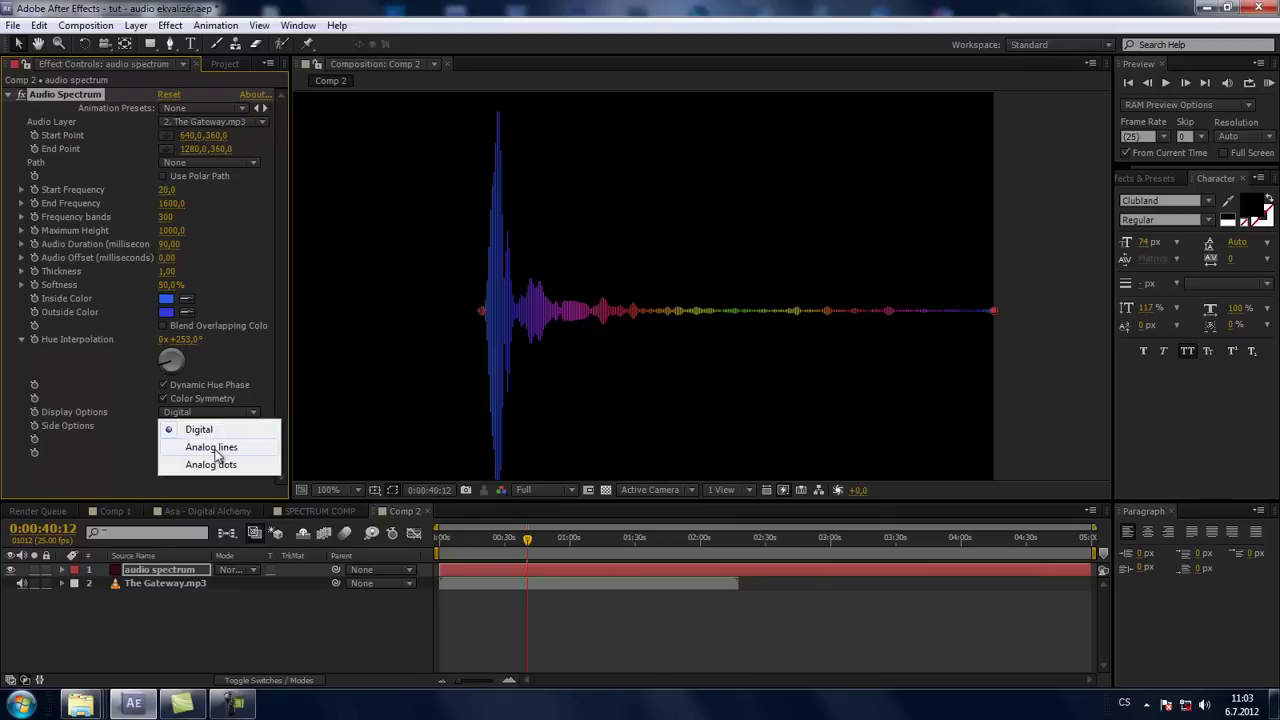
click(213, 449)
scroll(657, 300, up, 1)
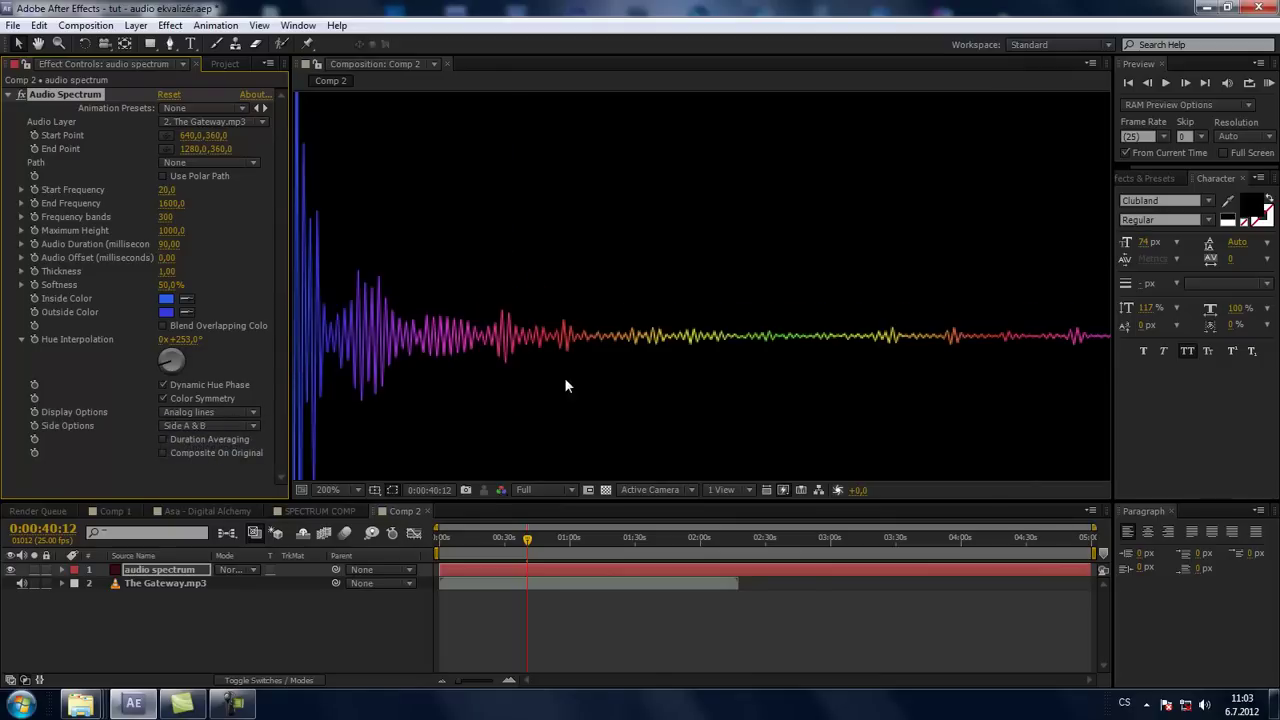
scroll(600, 372, up, 1)
scroll(531, 368, up, 1)
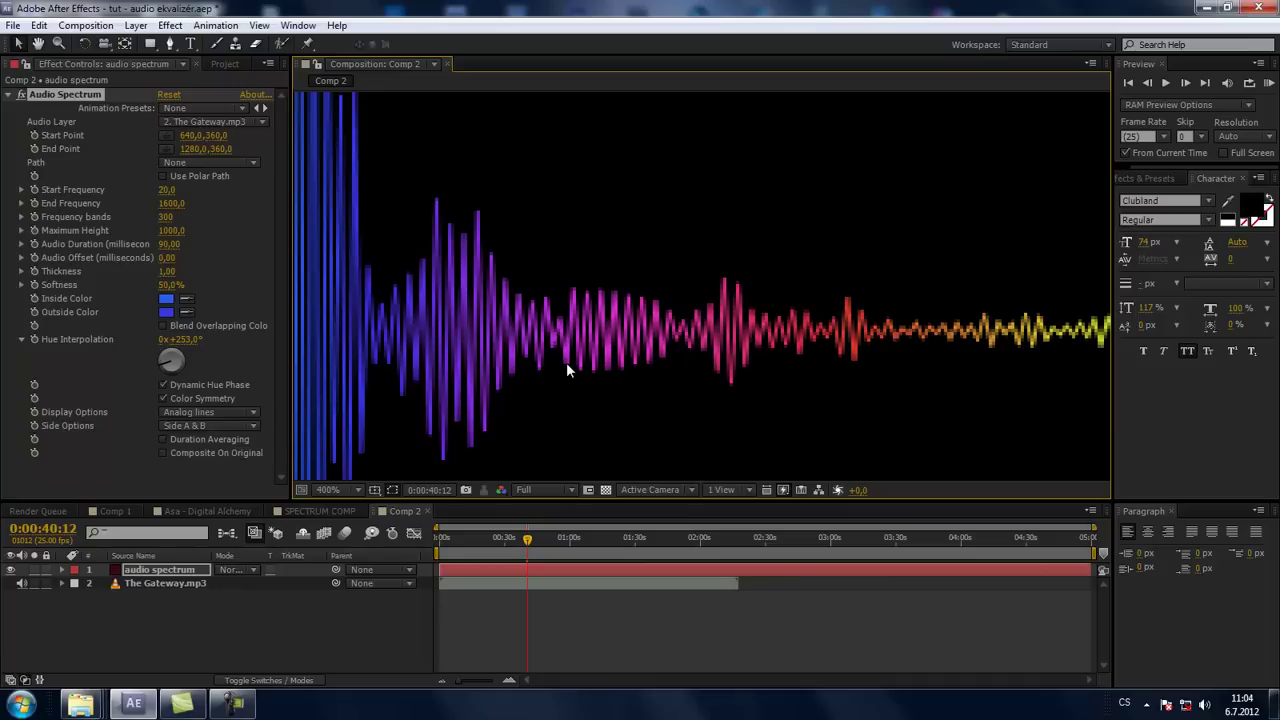
scroll(566, 362, down, 2)
scroll(630, 320, down, 1)
scroll(461, 358, down, 1)
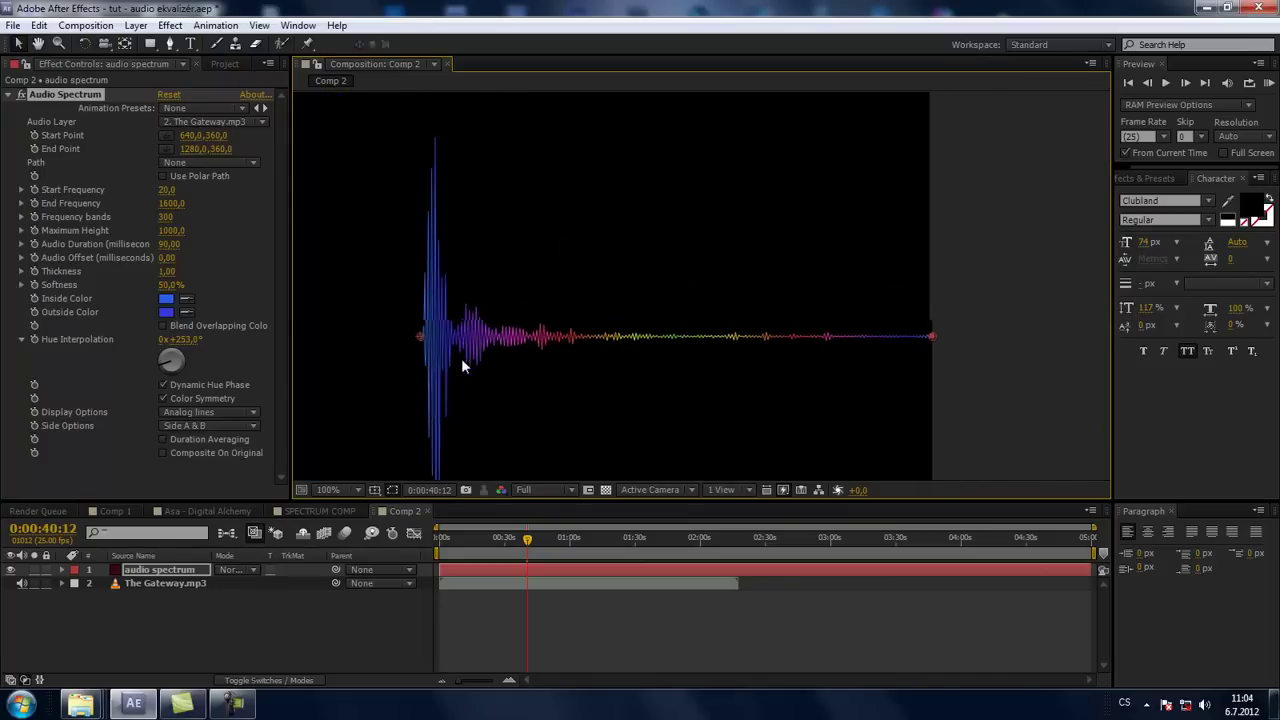
scroll(597, 348, up, 1)
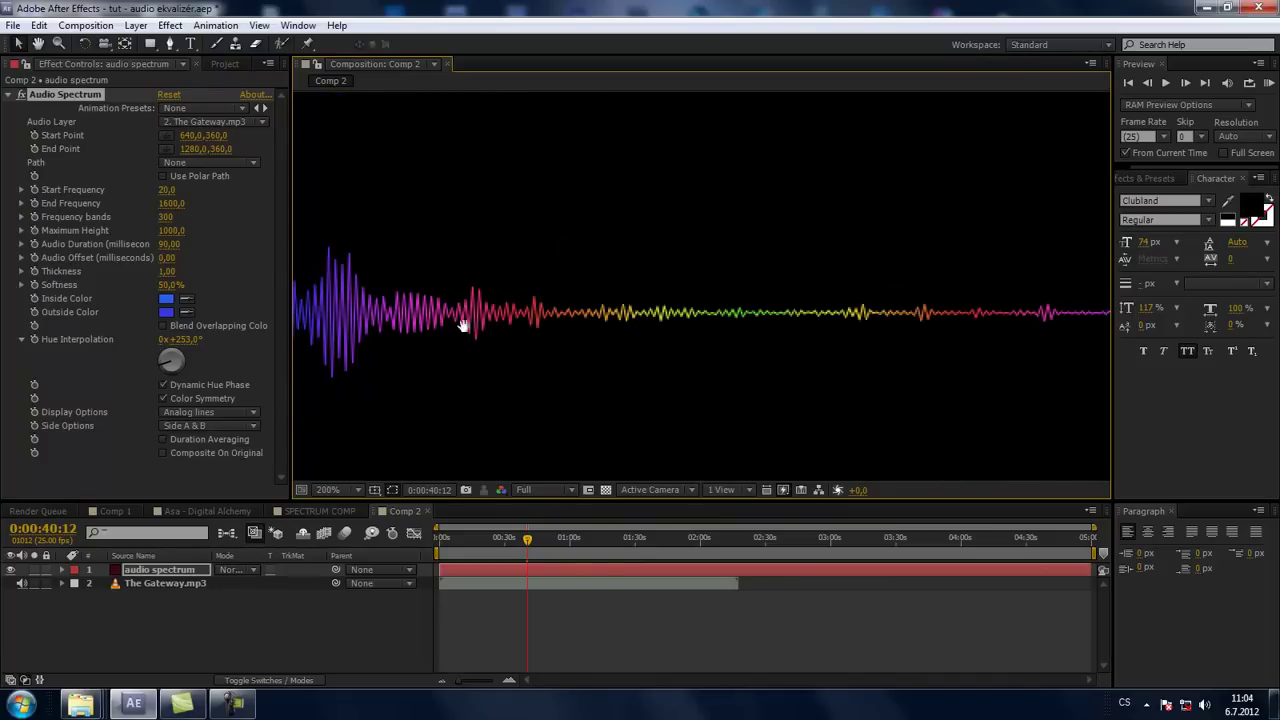
scroll(547, 324, down, 1)
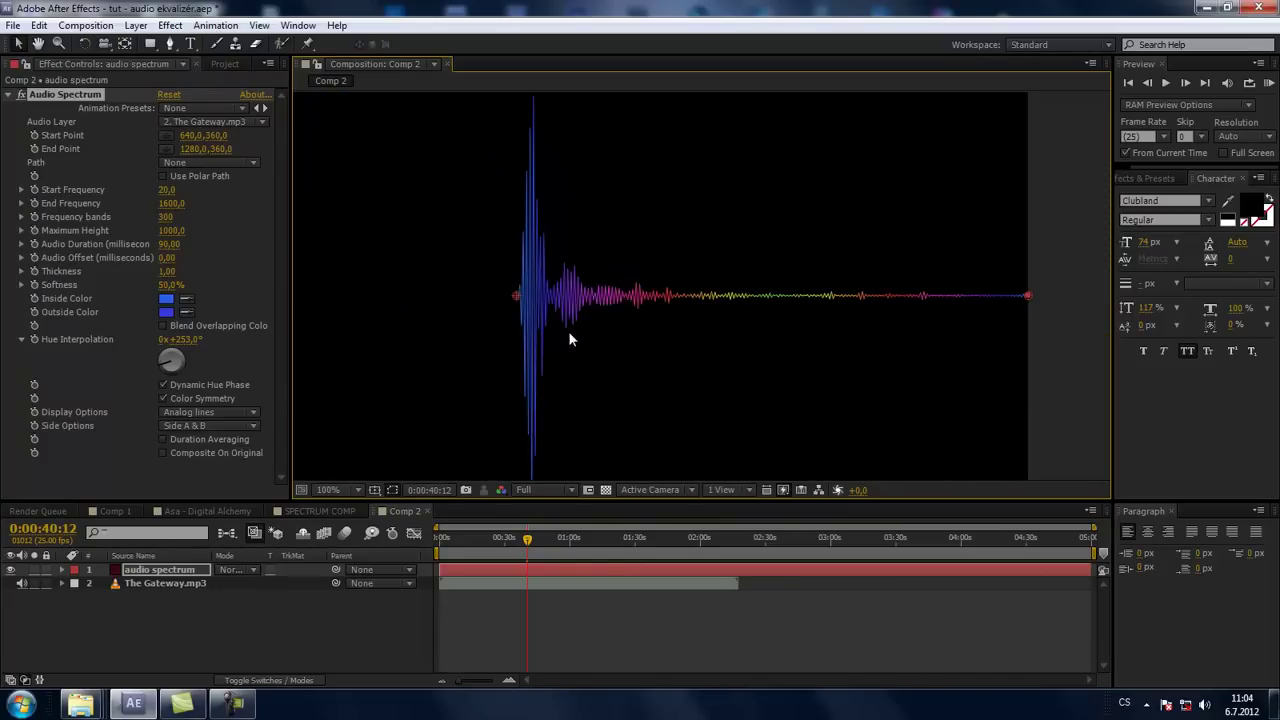
click(212, 410)
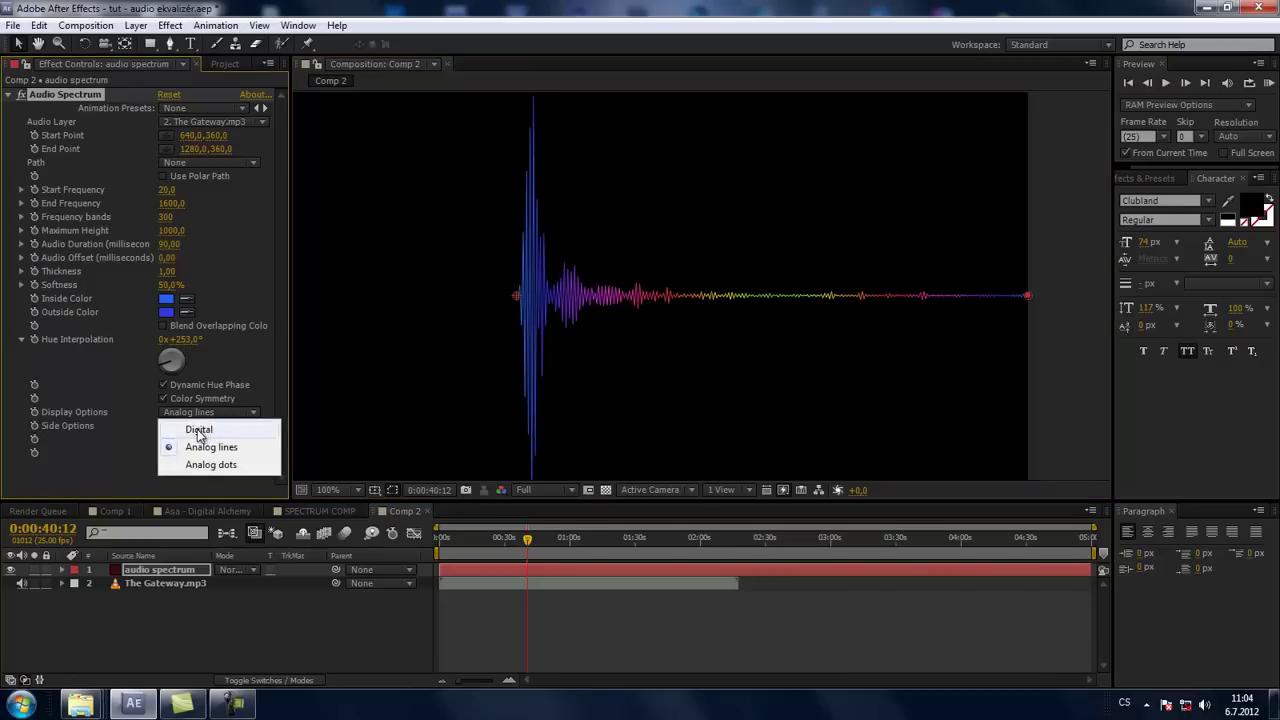
click(202, 429)
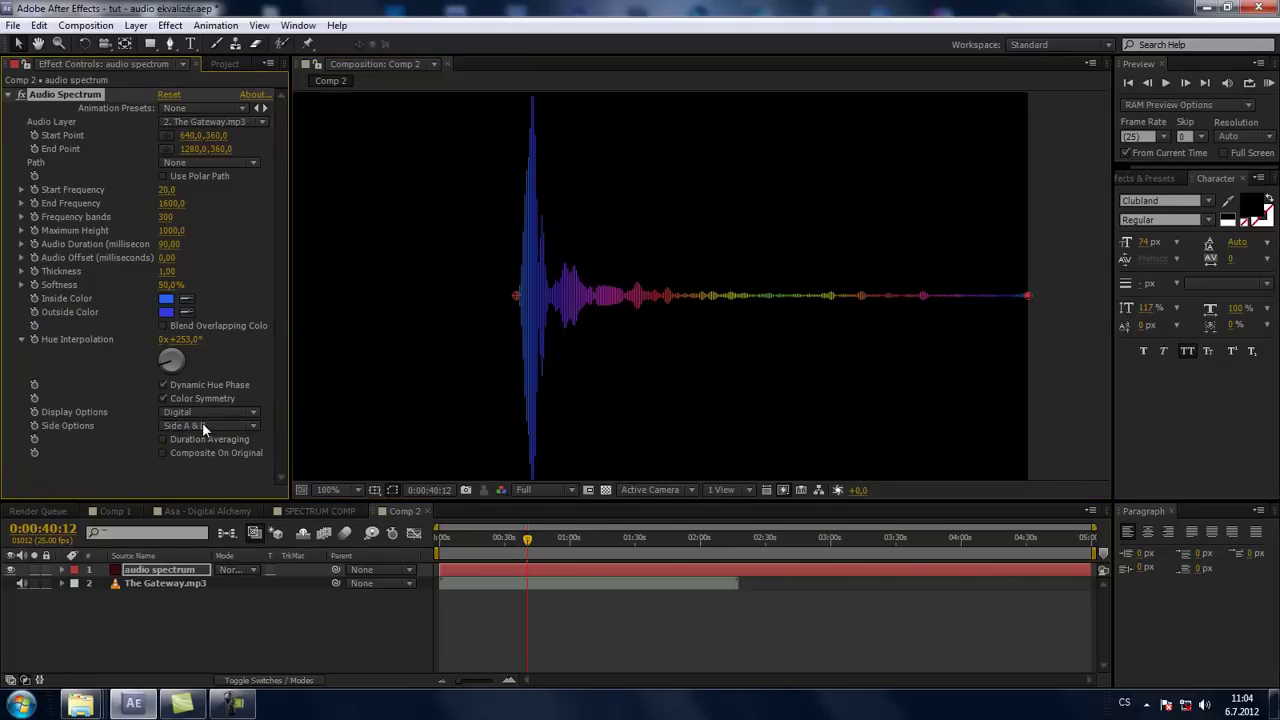
Set Display Options to Analog dots and view it at 200% at 0:01:08:02
click(200, 413)
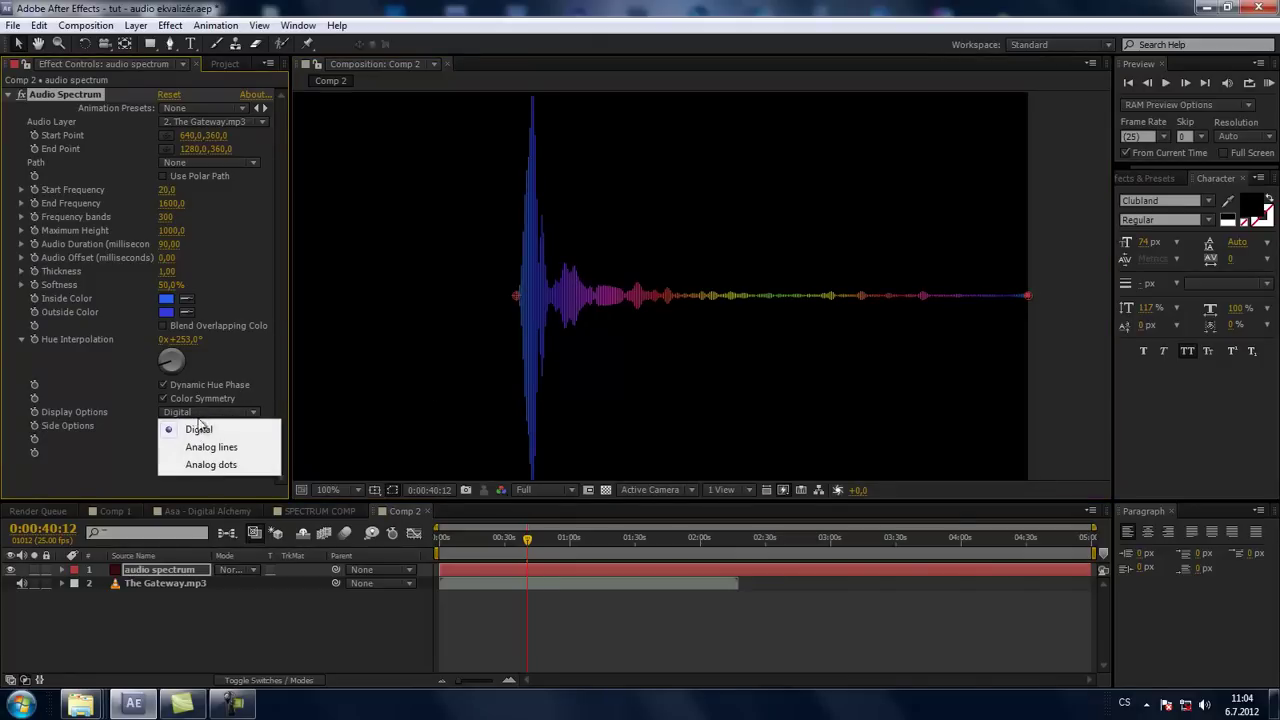
click(227, 466)
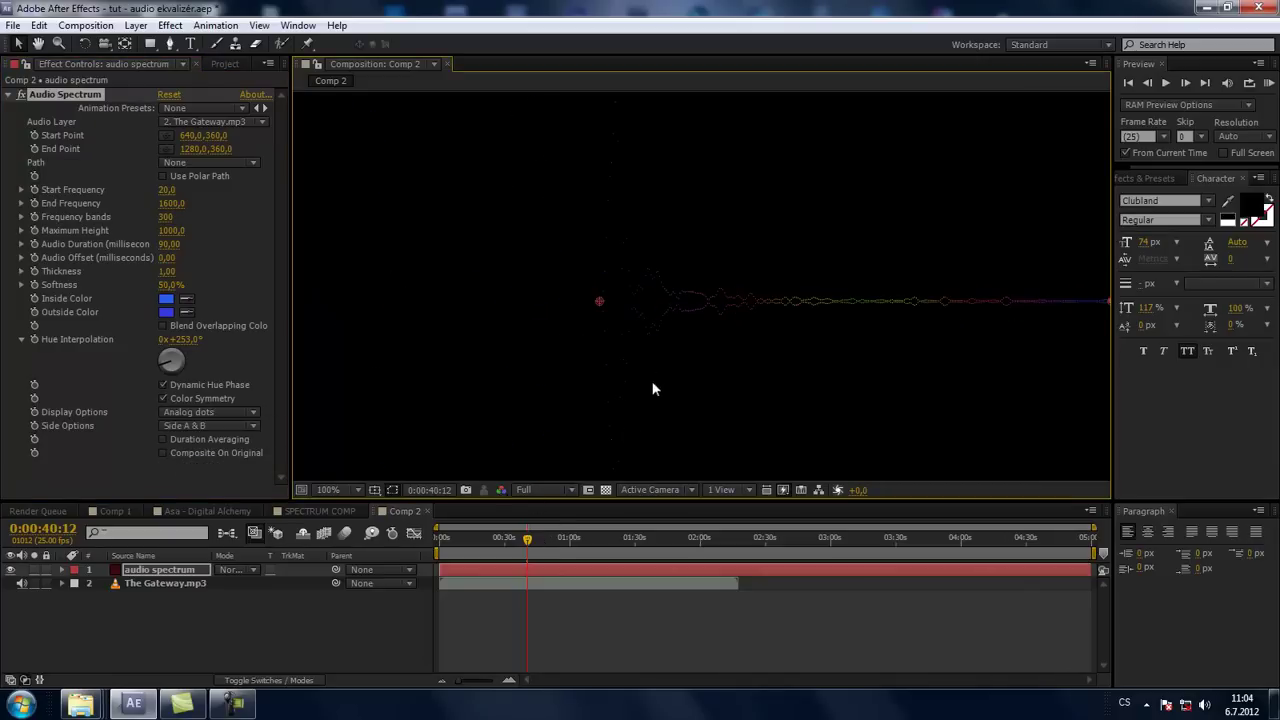
key(period)
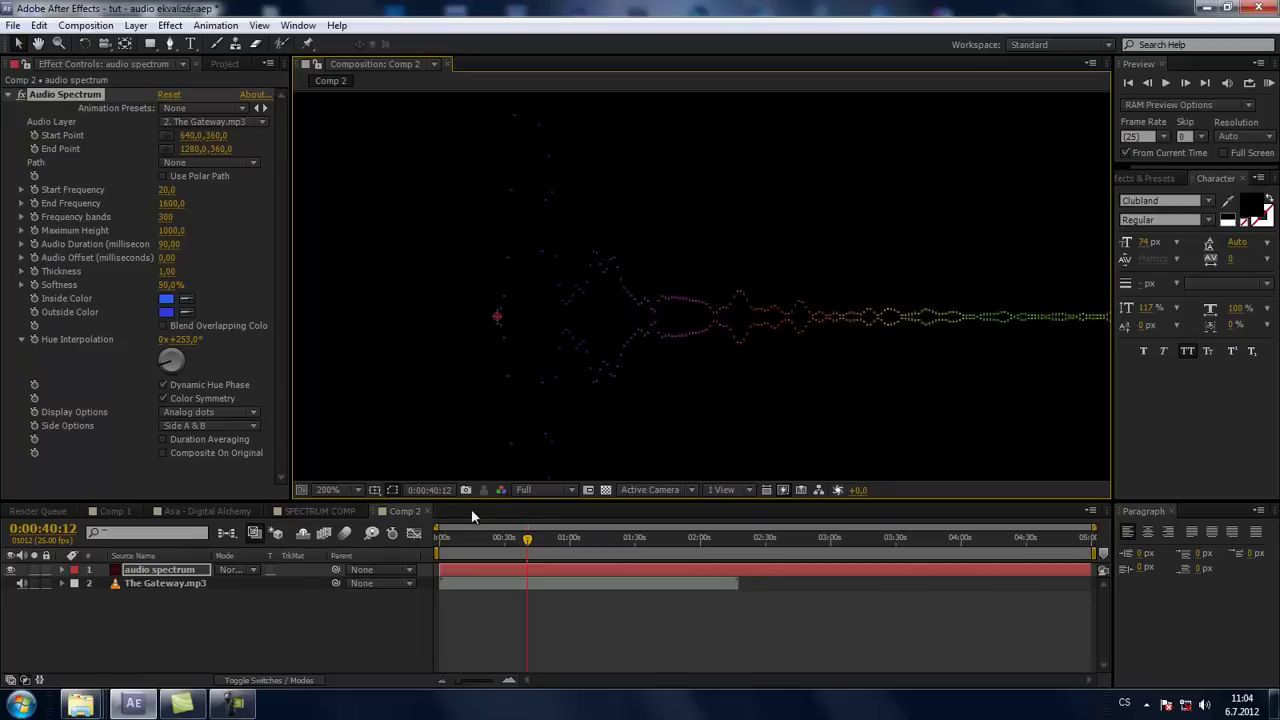
drag(528, 539, 587, 538)
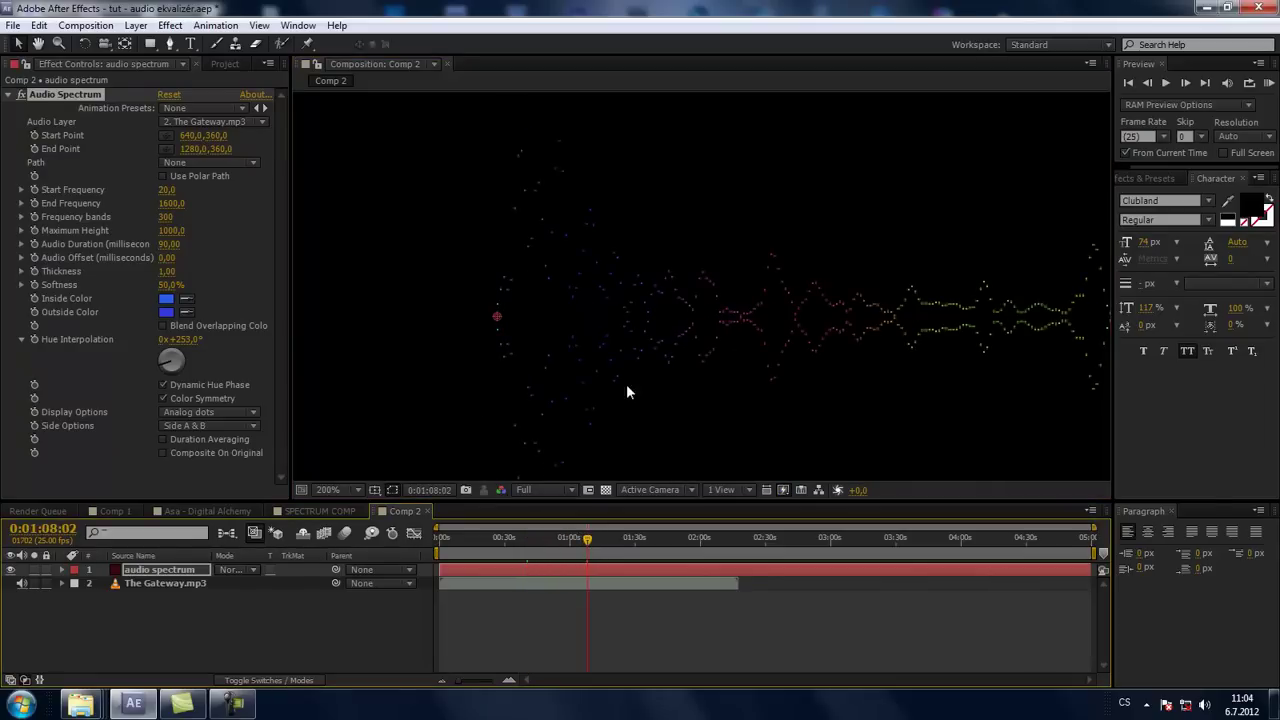
Switch Display Options back to Digital and recentre the waveform in the viewer
click(199, 426)
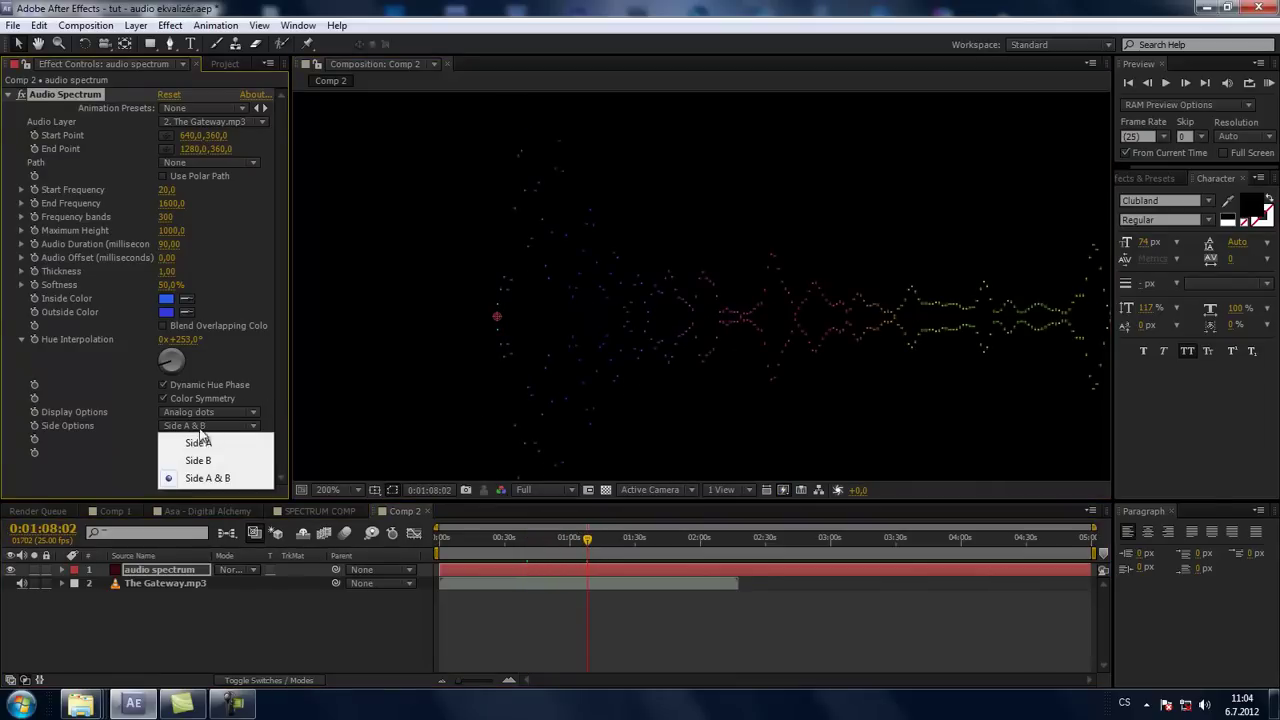
click(205, 412)
click(236, 431)
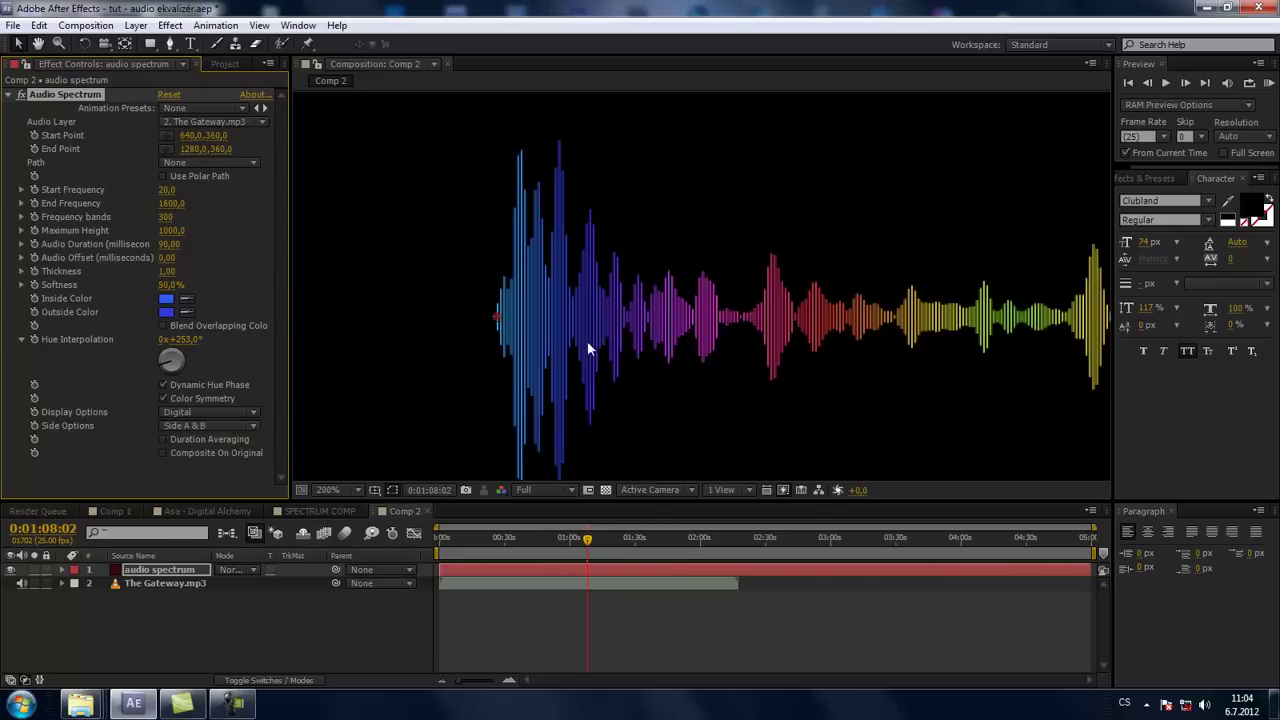
scroll(544, 360, down, 2)
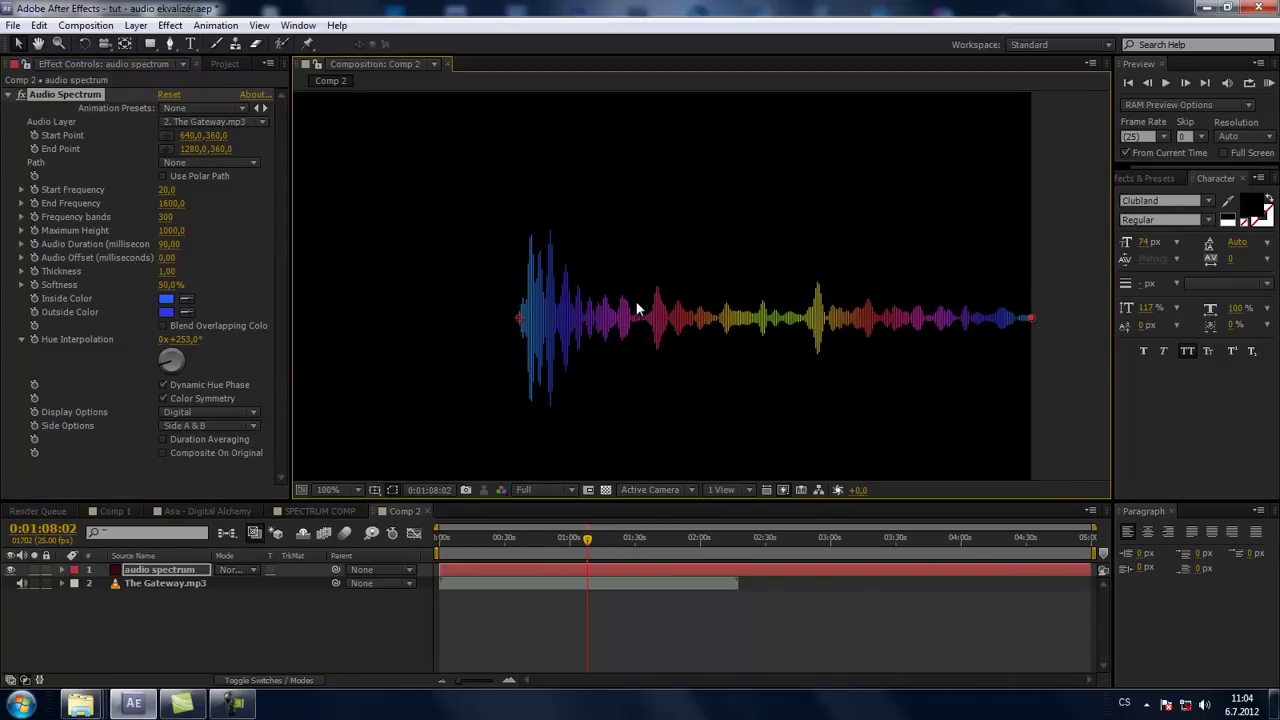
drag(543, 323, 595, 319)
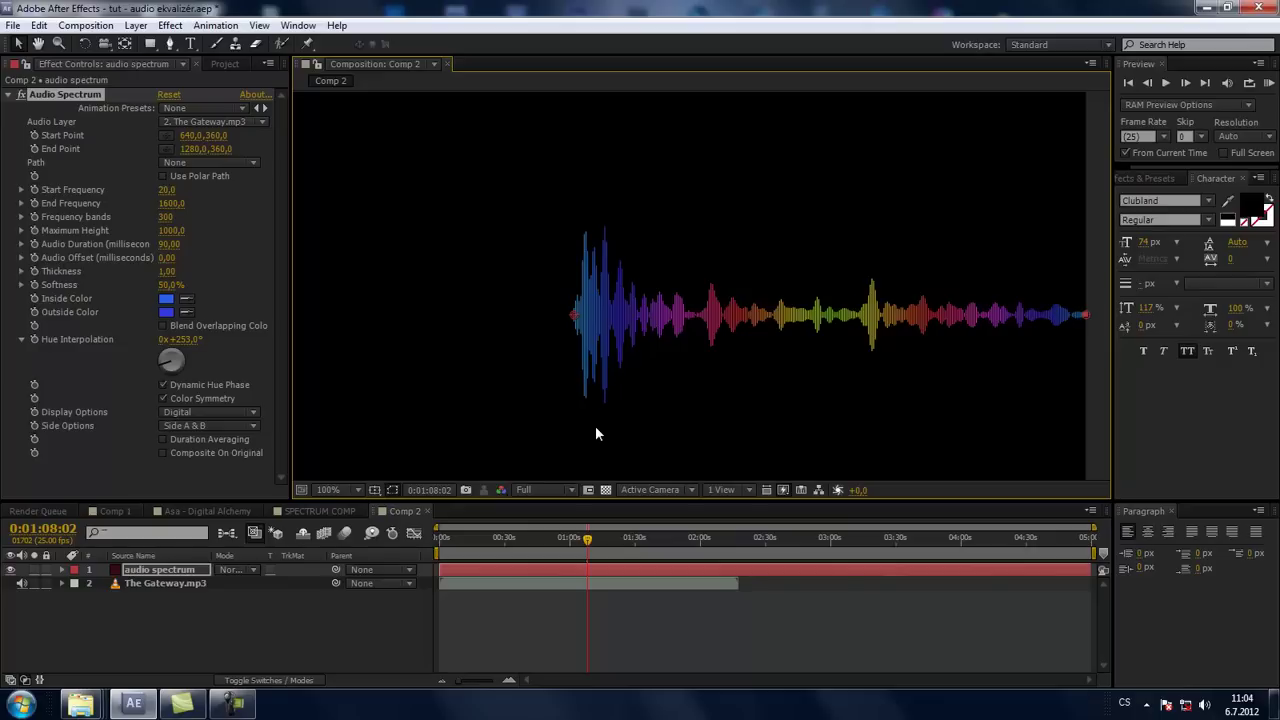
Compare Side B and Side A options while scrubbing through the track
click(200, 426)
click(180, 455)
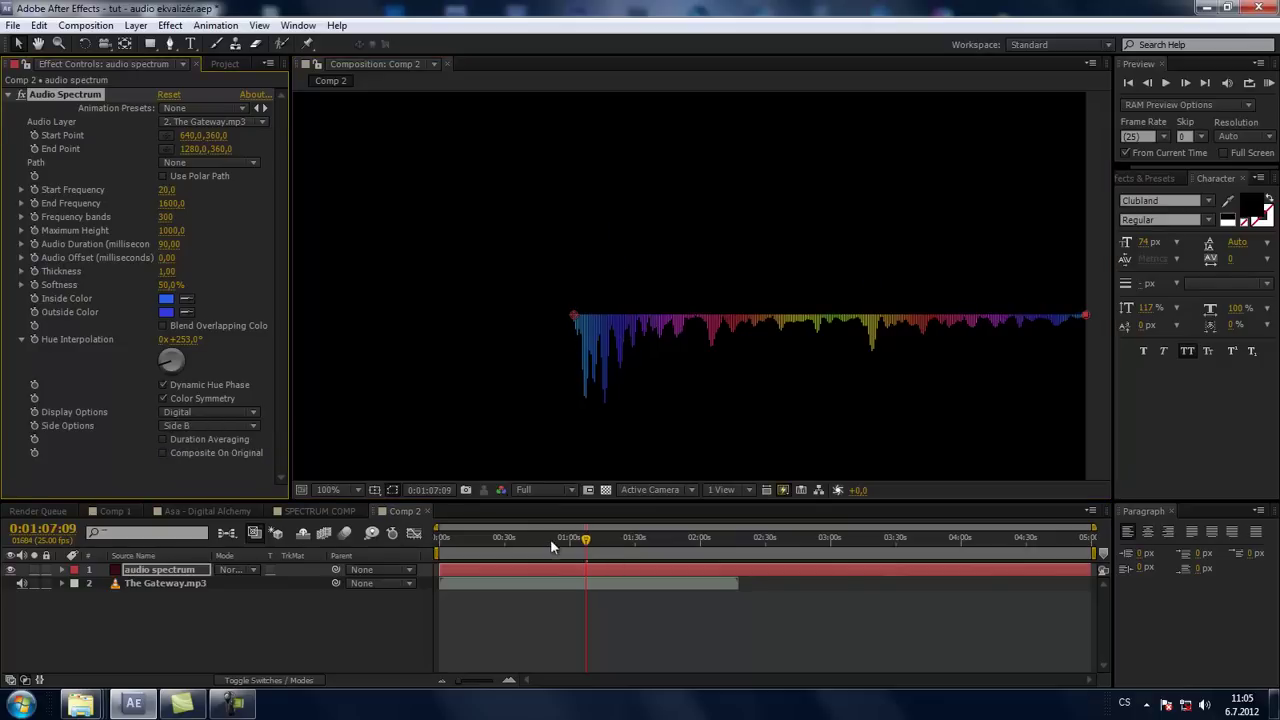
click(515, 545)
drag(515, 545, 604, 538)
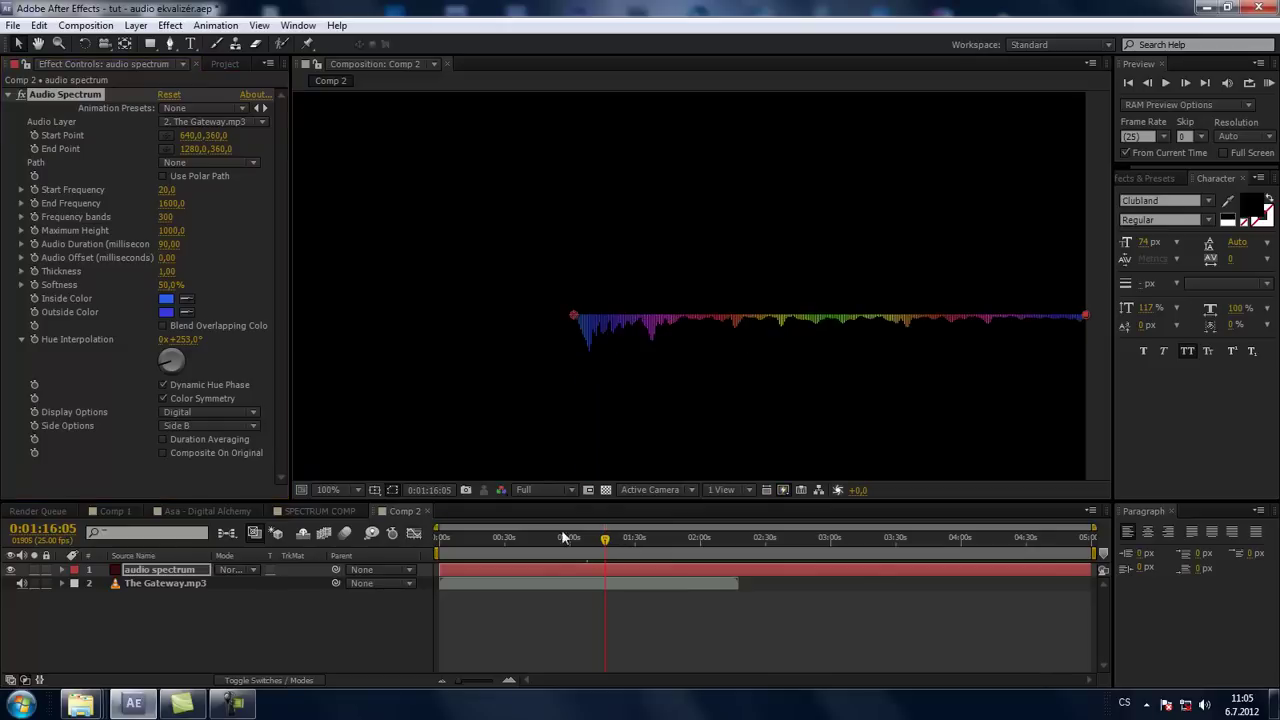
click(210, 426)
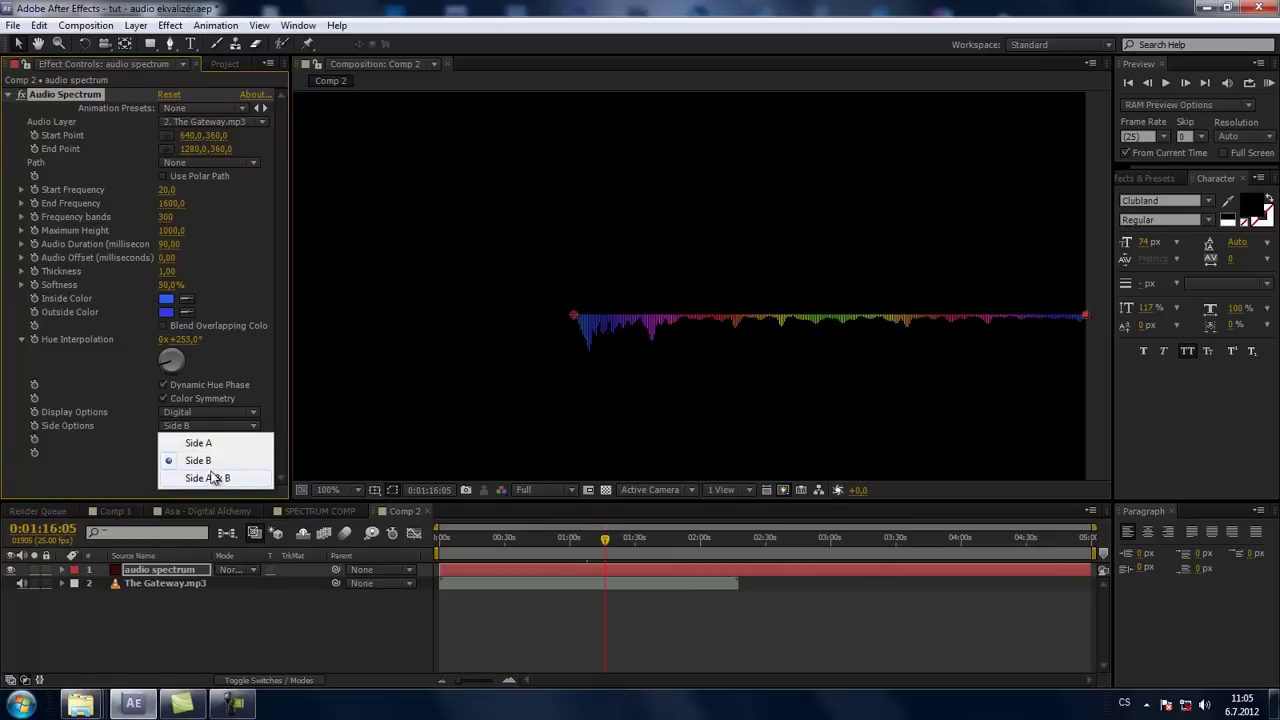
click(206, 445)
mouse_move(603, 540)
mouse_down()
mouse_move(532, 540)
mouse_move(668, 537)
mouse_move(543, 538)
mouse_move(560, 537)
mouse_up()
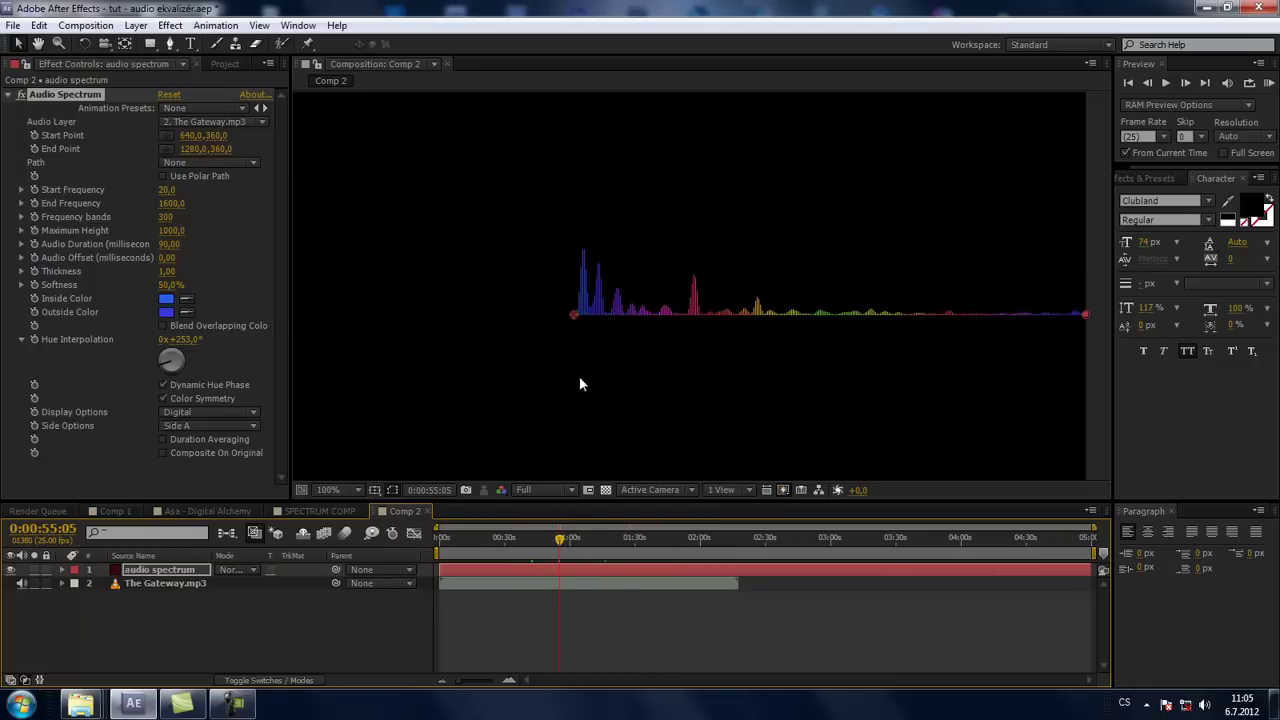
Try Side A & B, then settle on Side A for the spectrum
click(189, 428)
click(227, 482)
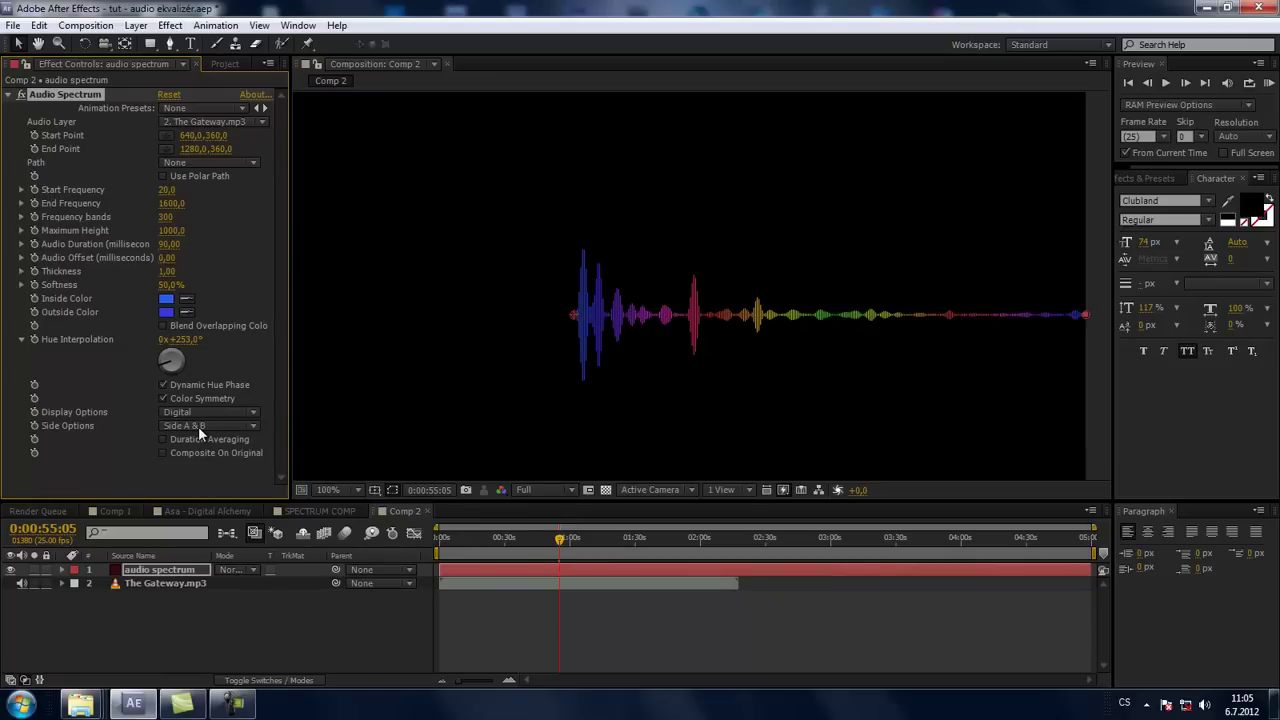
click(198, 426)
click(212, 445)
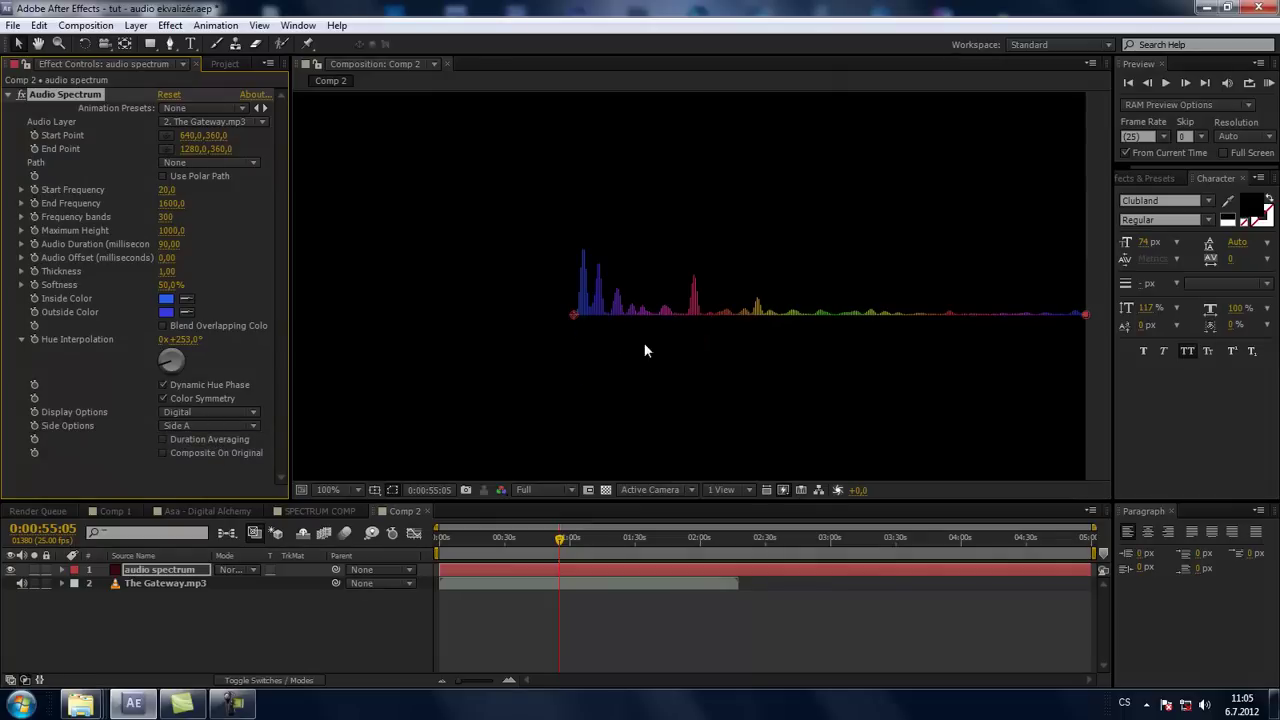
scroll(726, 355, down, 2)
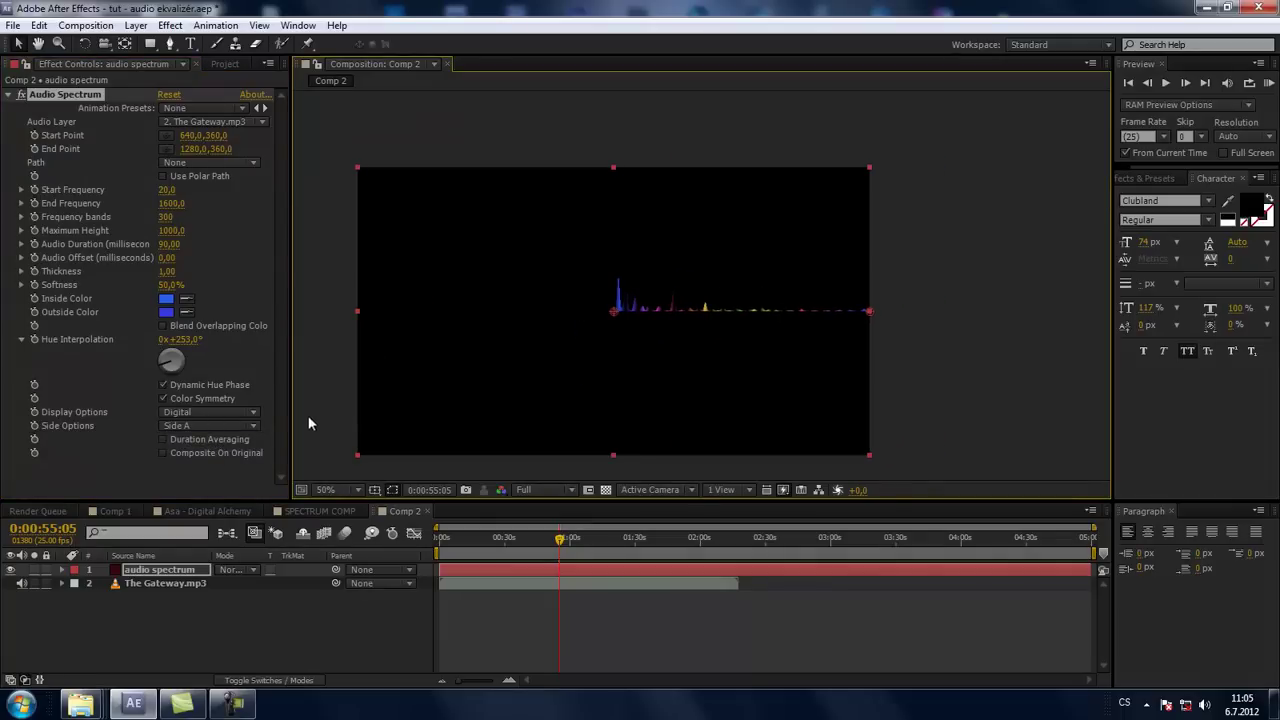
scroll(537, 383, up, 2)
drag(490, 394, 701, 384)
scroll(633, 386, down, 2)
scroll(703, 384, up, 2)
scroll(703, 384, down, 2)
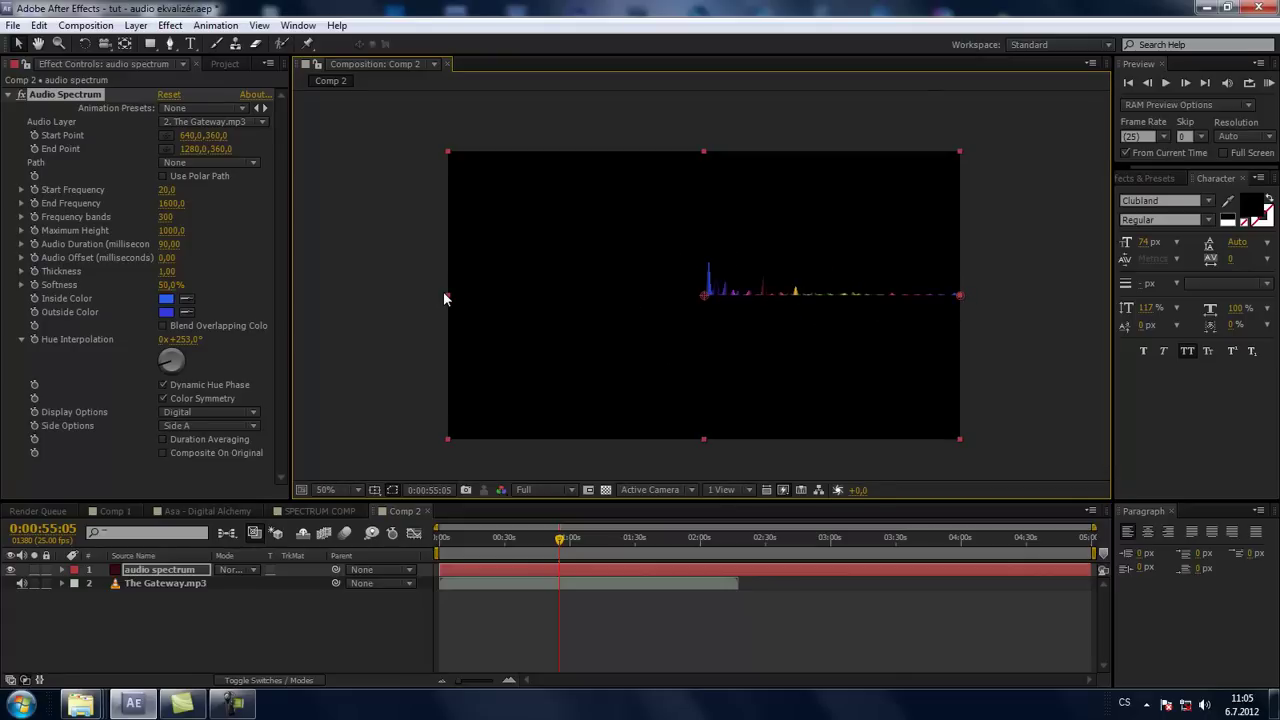
key(Return)
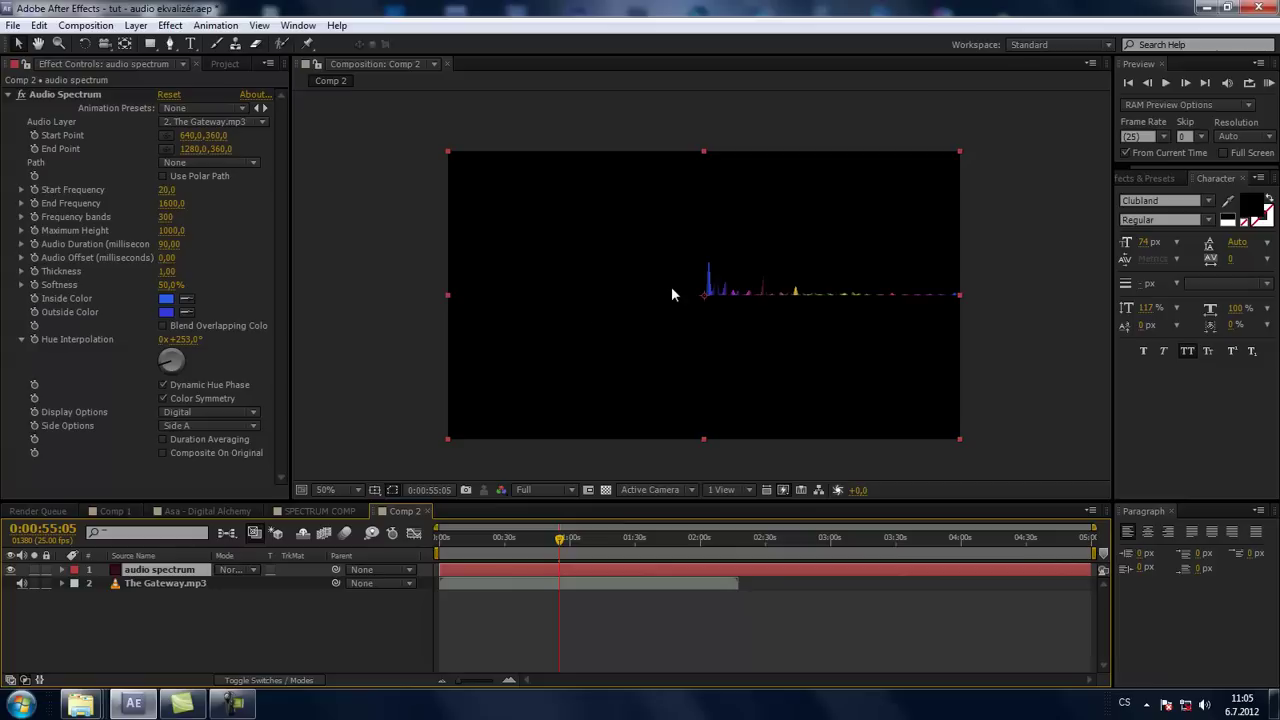
key(period)
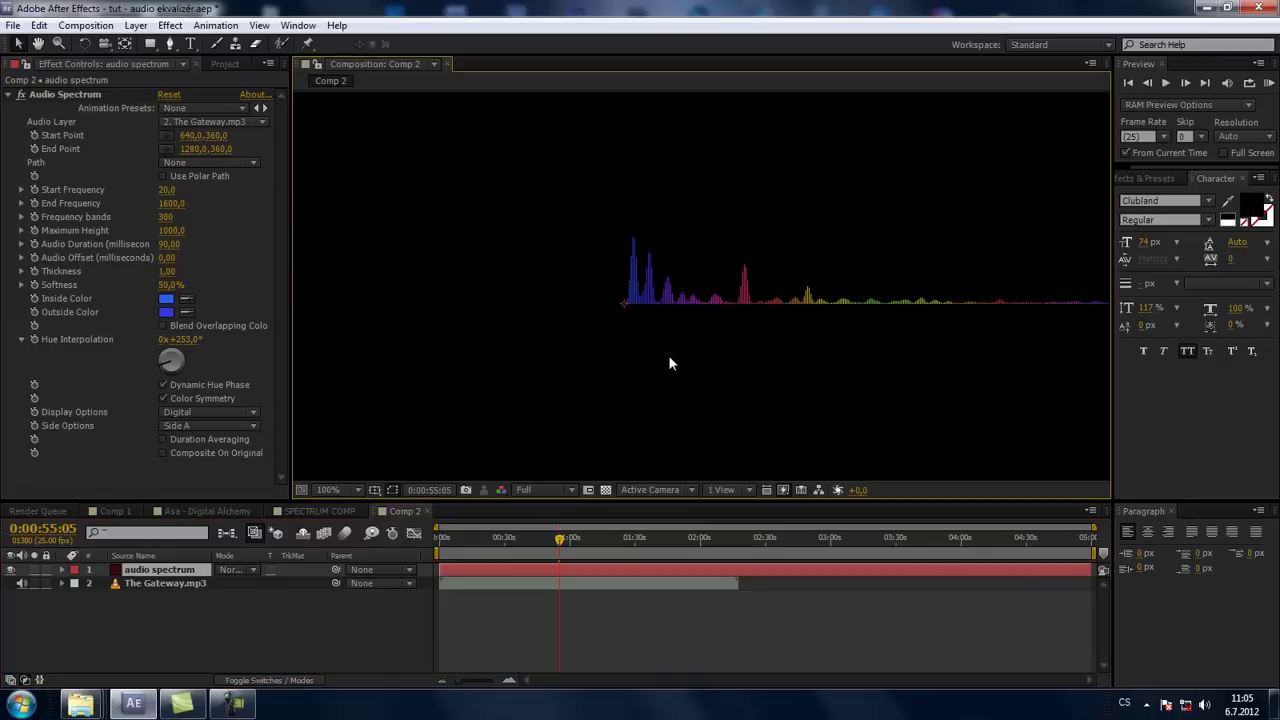
key(comma)
key(period)
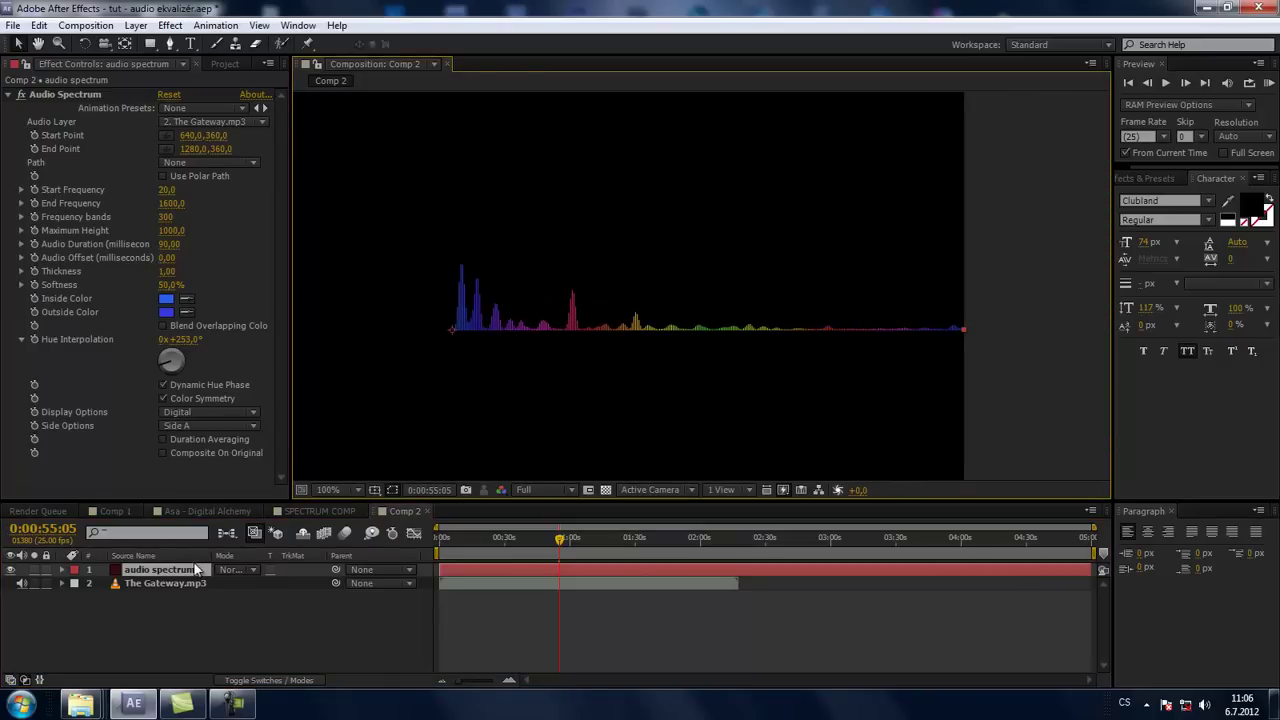
click(139, 569)
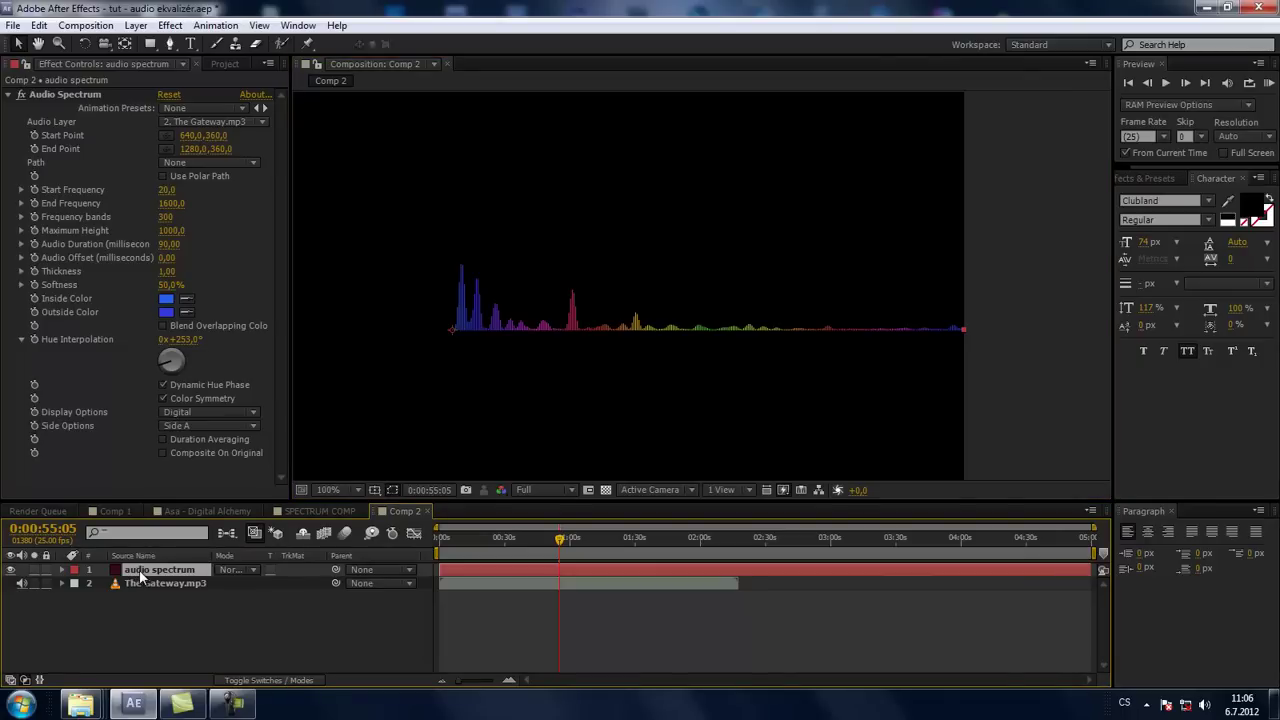
click(82, 304)
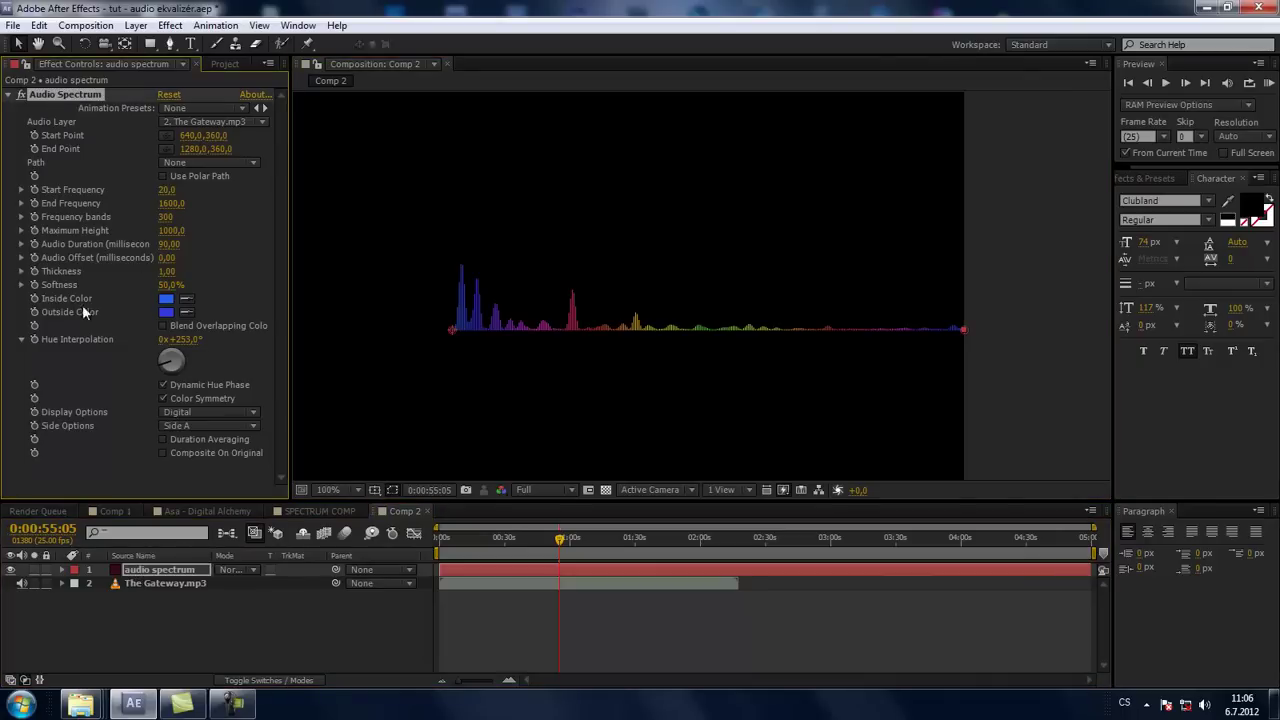
click(216, 570)
drag(486, 385, 725, 401)
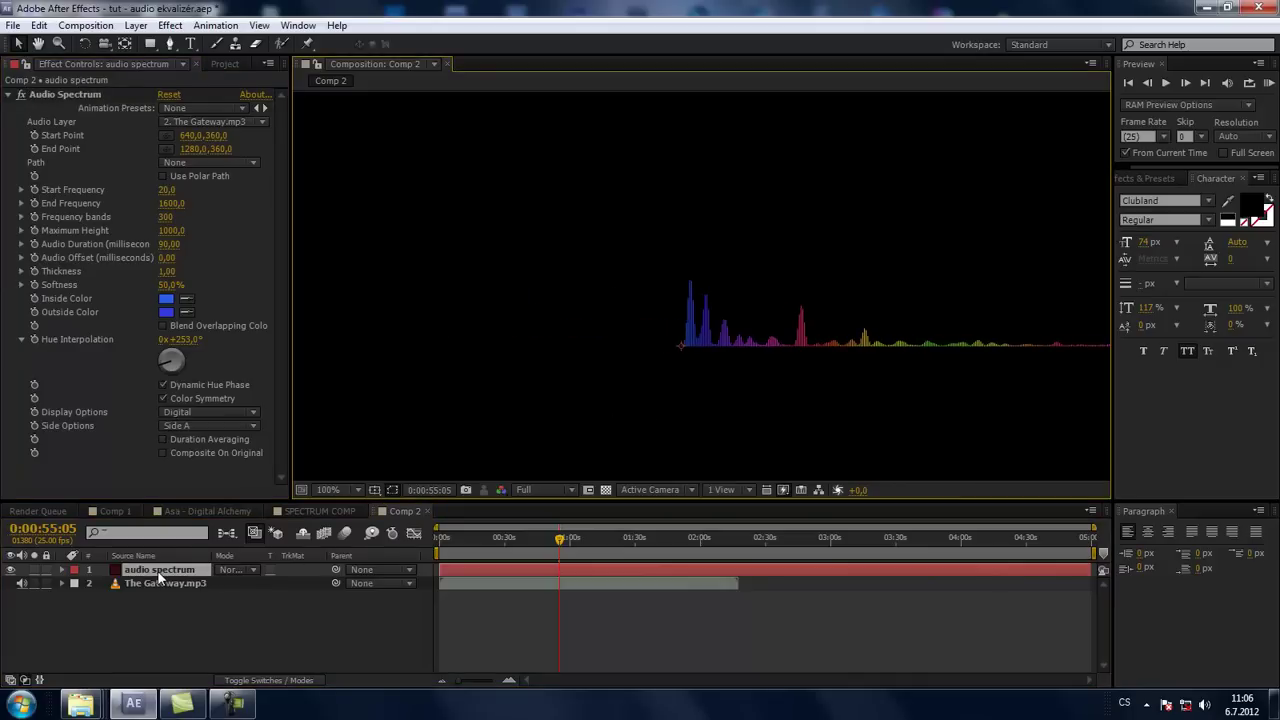
Duplicate the audio spectrum layer and reveal the copy's Scale property
key(ctrl+d)
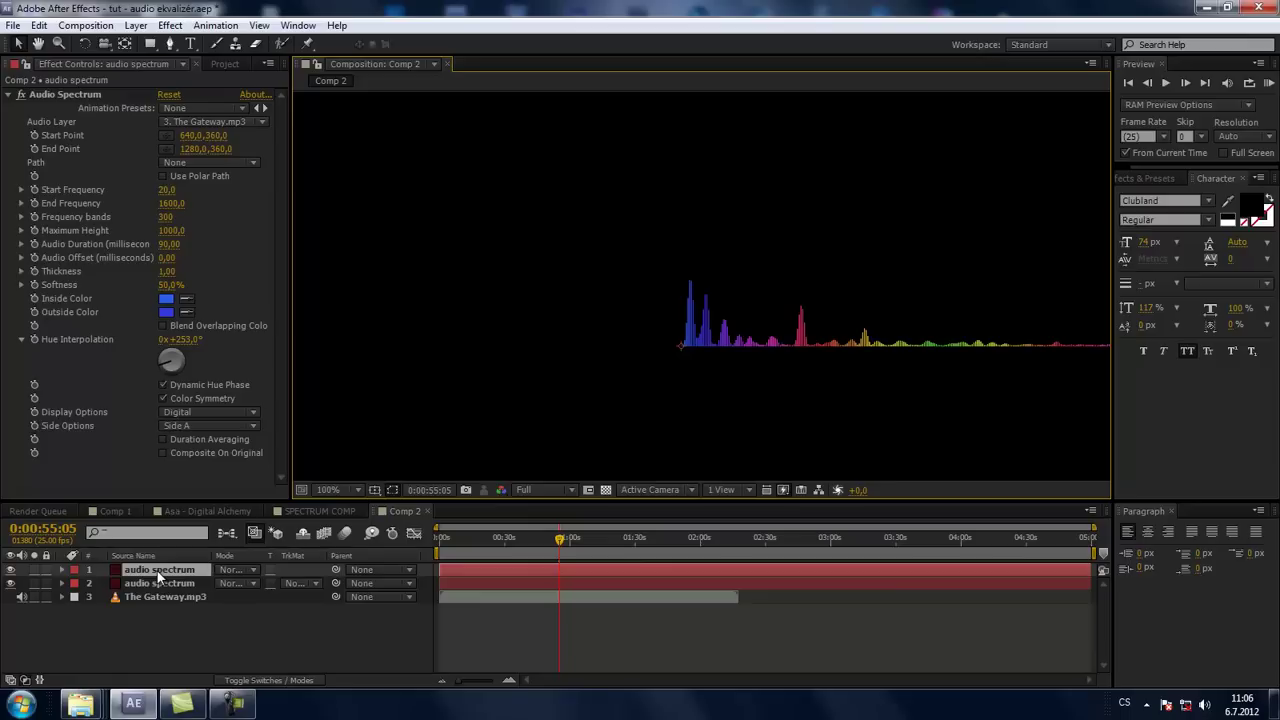
key(s)
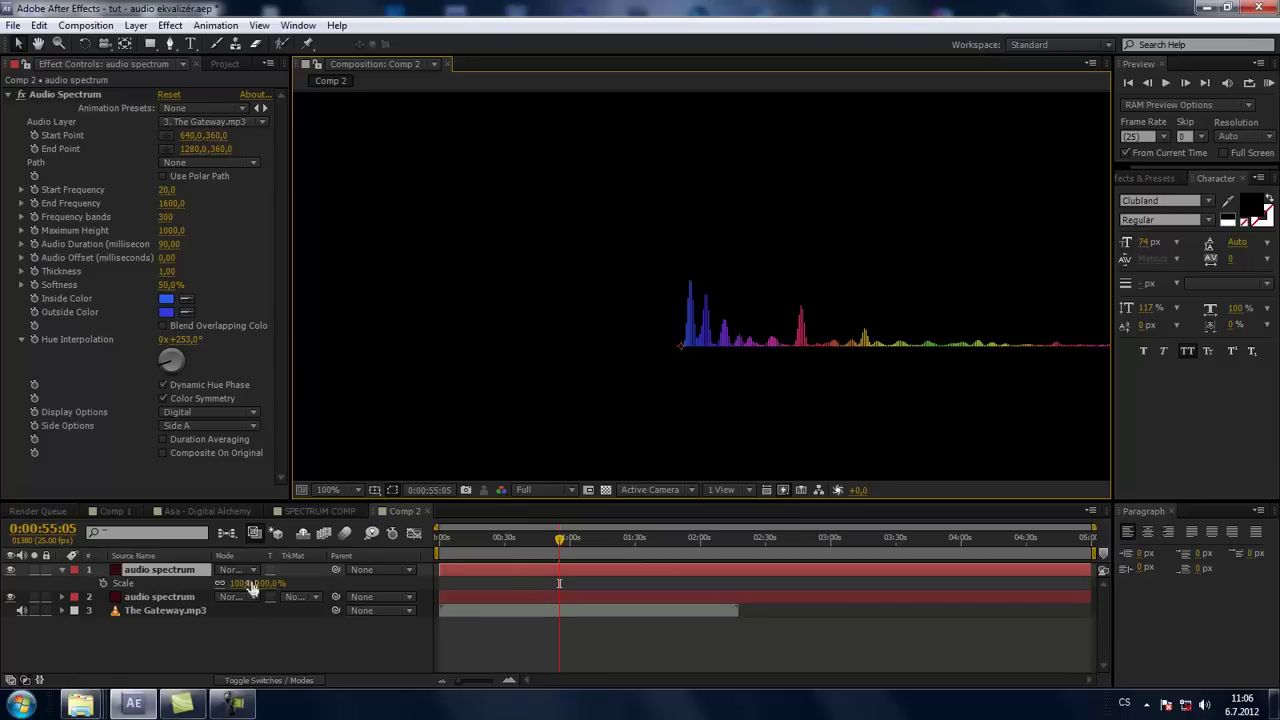
key(comma)
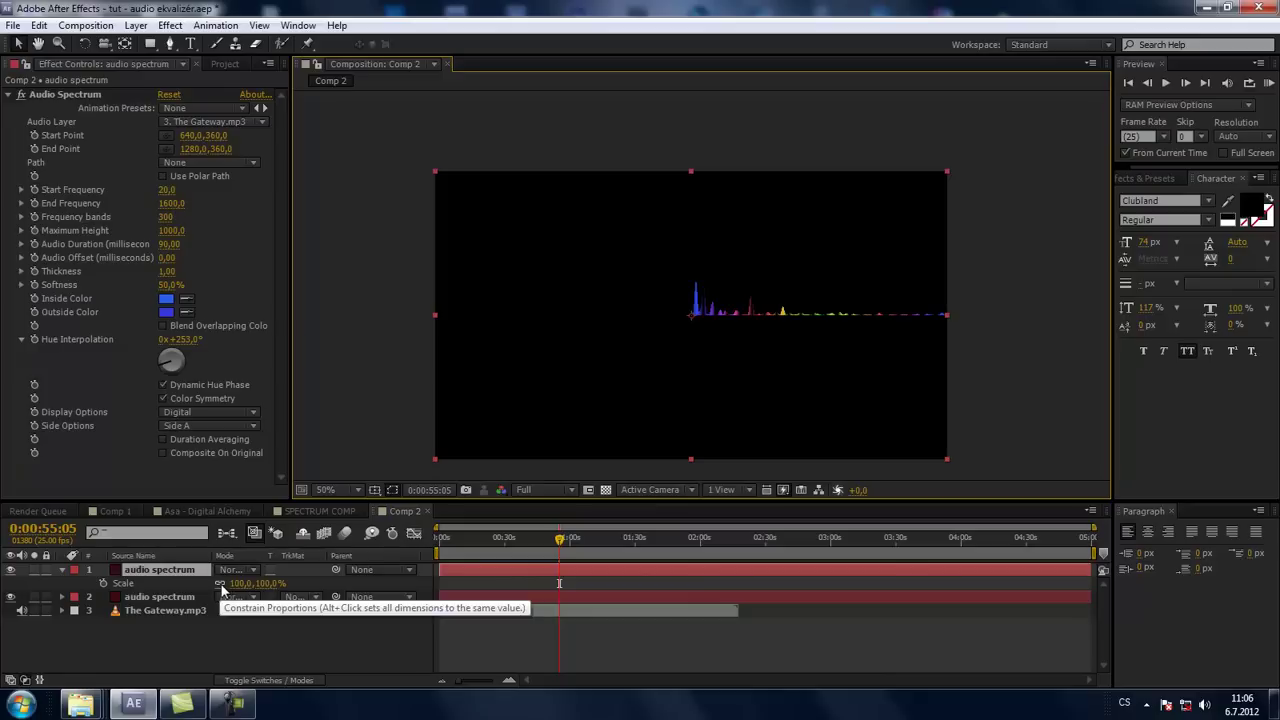
Unlink scale proportions and set the top layer's horizontal scale to -100%
click(220, 584)
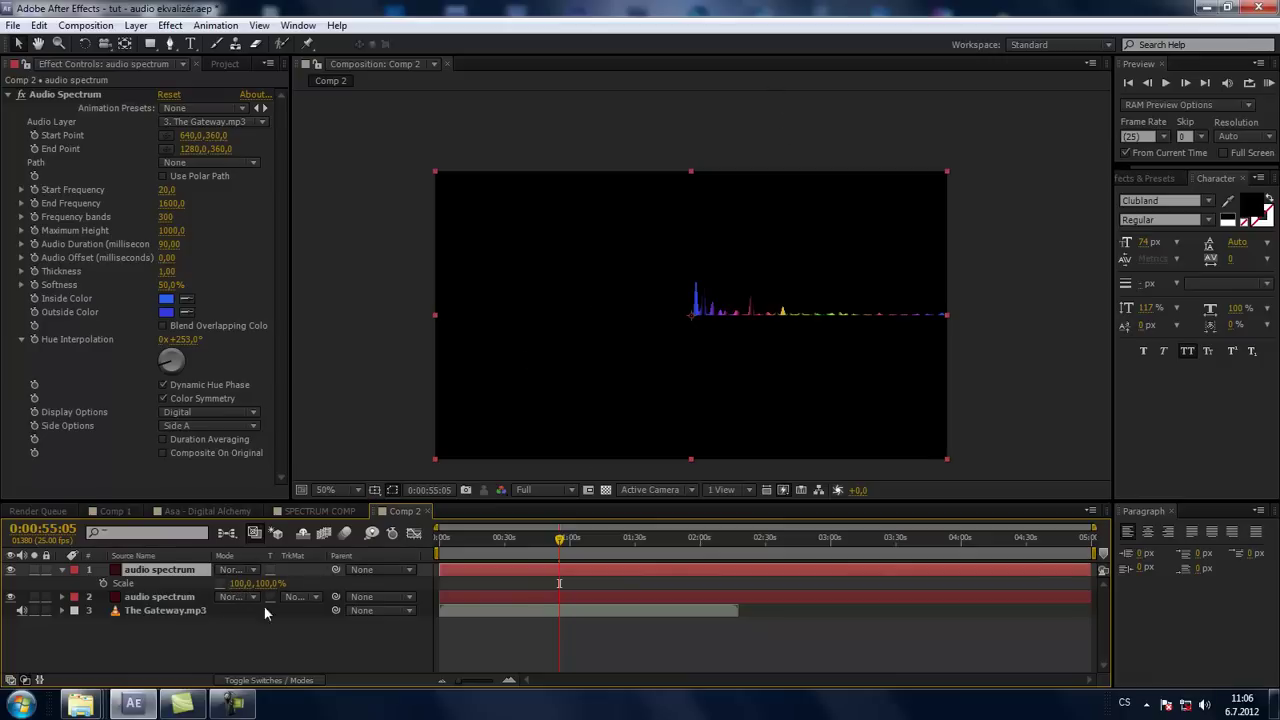
click(240, 583)
text(-100)
key(Return)
scroll(732, 425, up, 1)
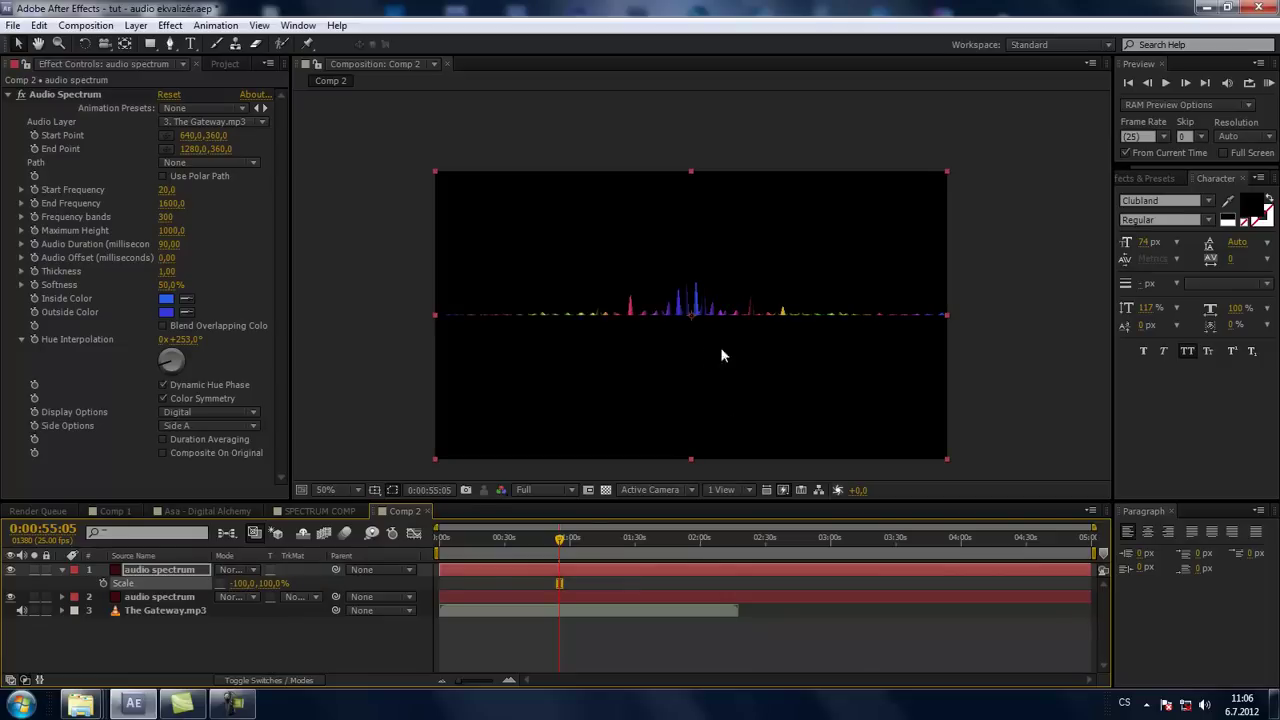
scroll(720, 347, up, 3)
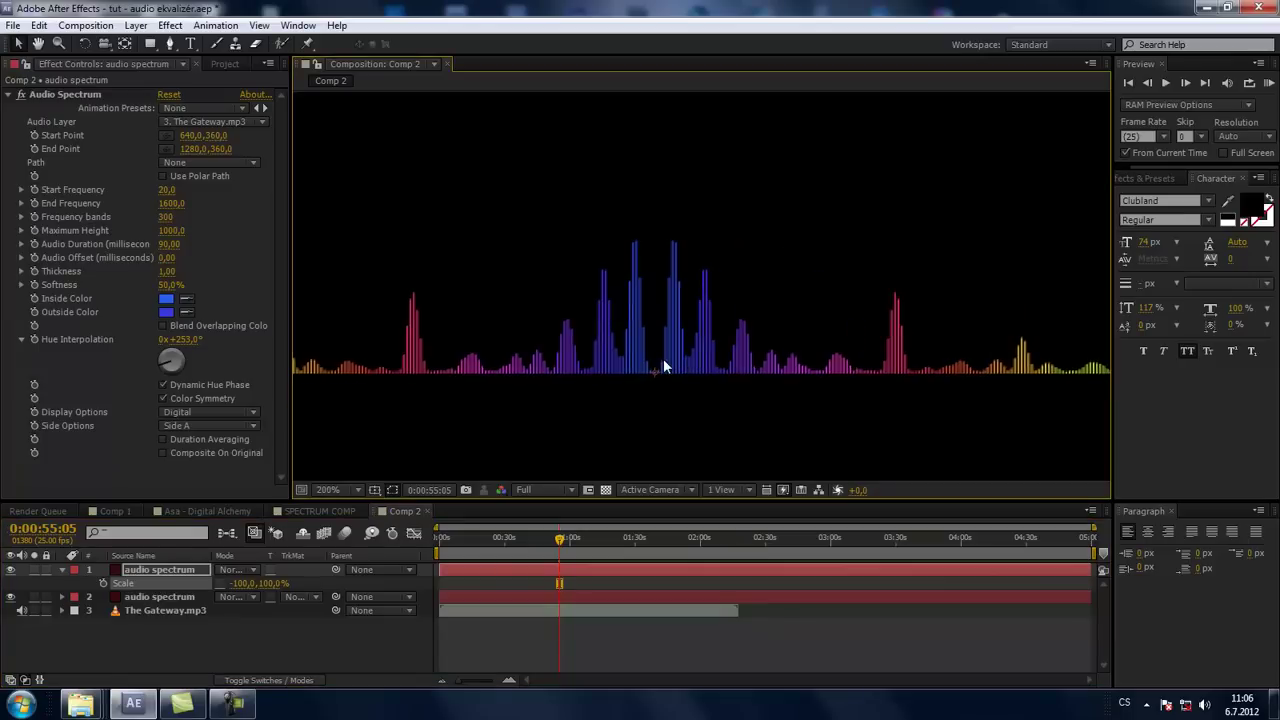
scroll(660, 359, down, 2)
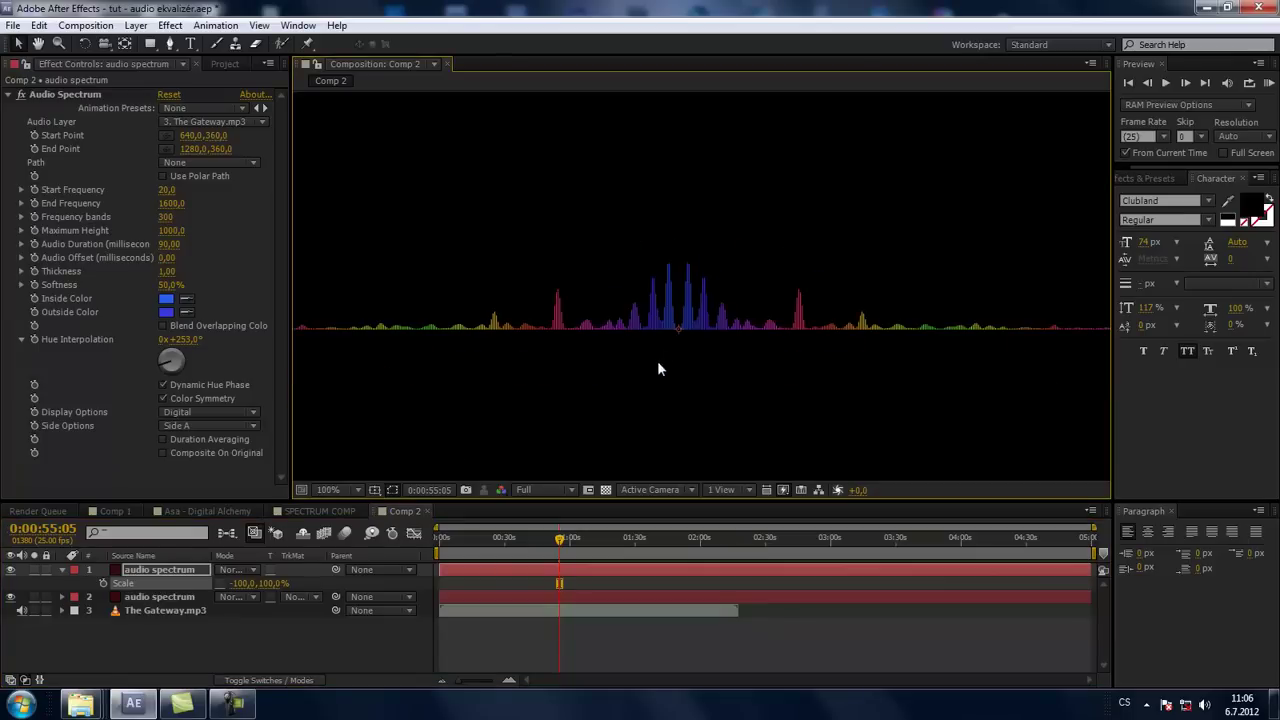
Set the lower audio spectrum layer's Start Point X to 630
click(62, 570)
scroll(620, 378, up, 2)
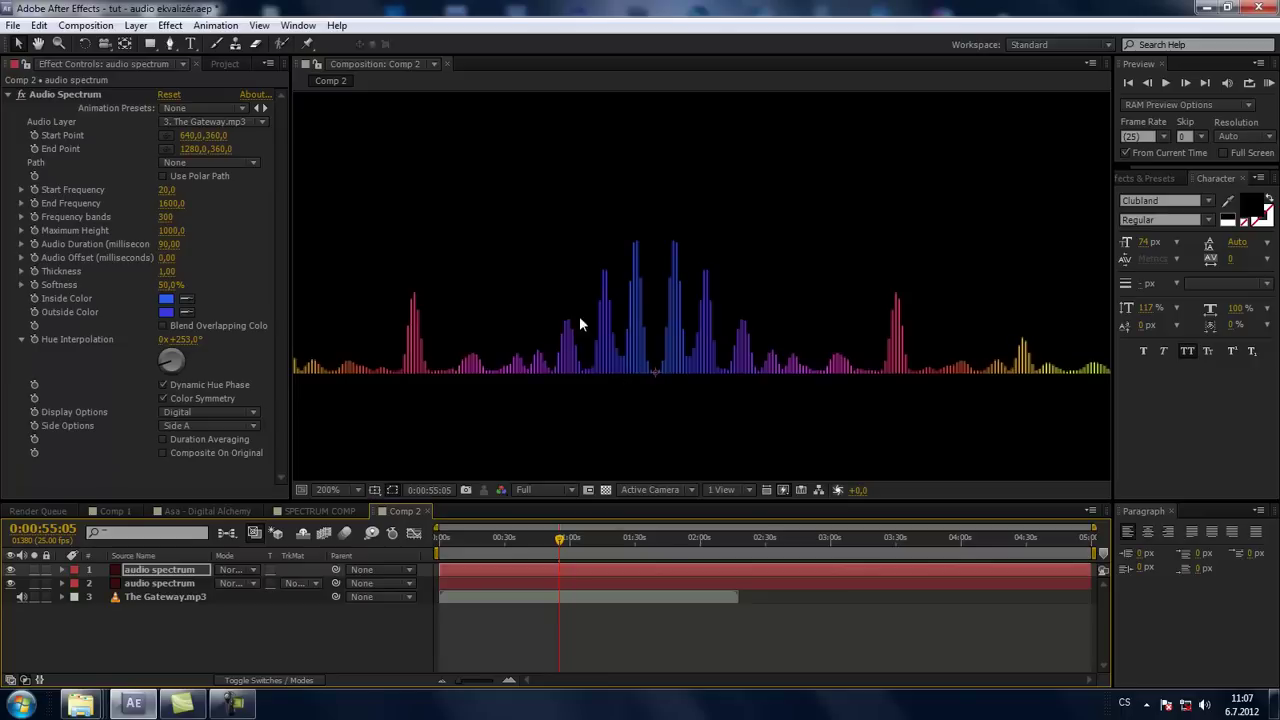
drag(563, 541, 567, 541)
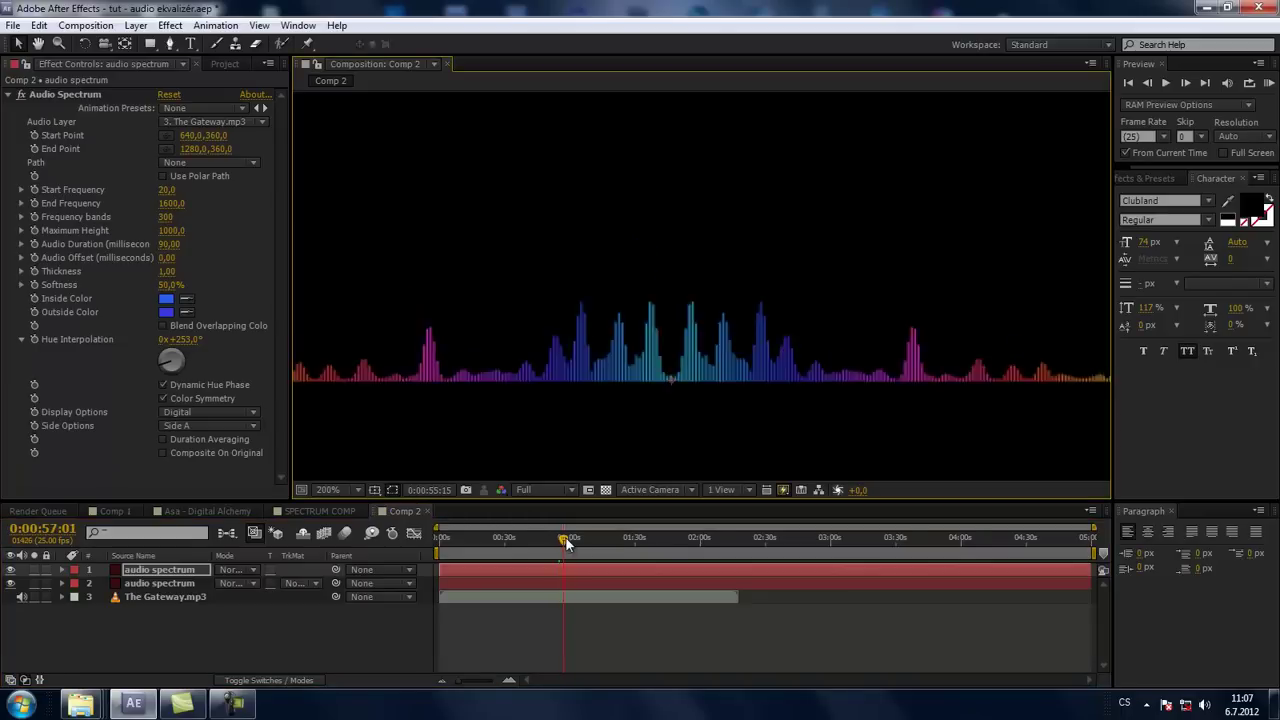
scroll(660, 414, up, 2)
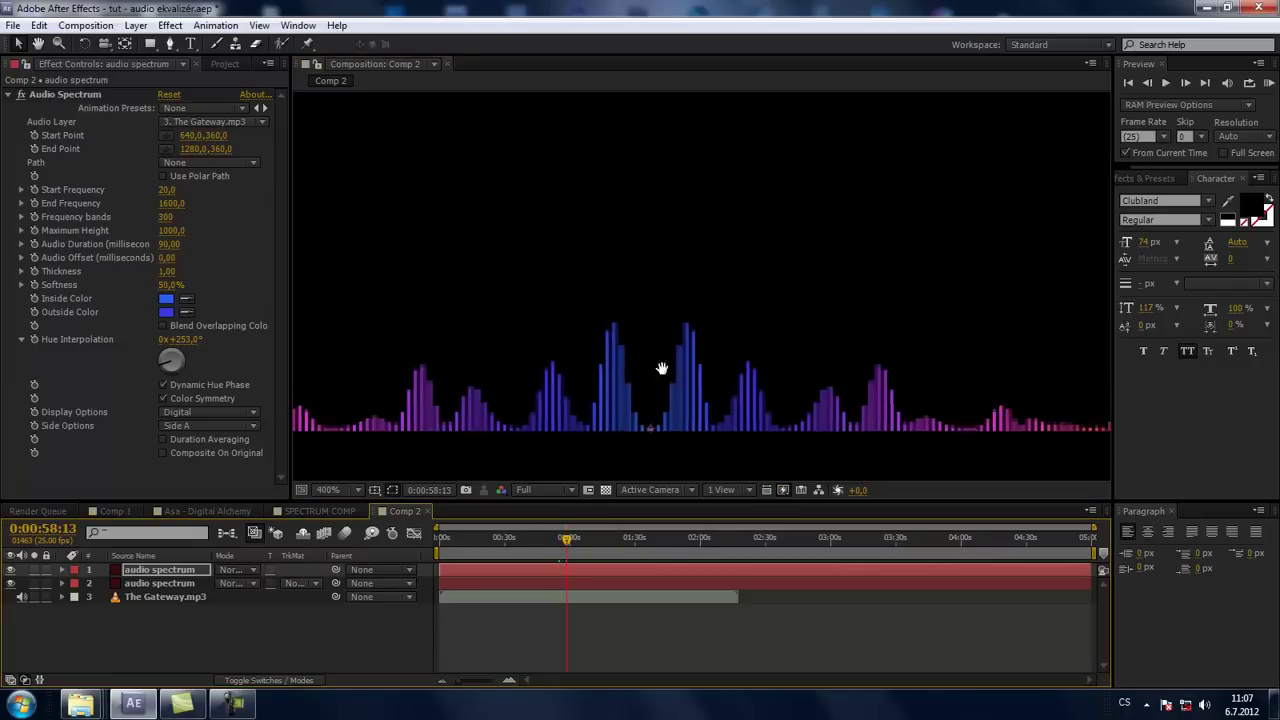
scroll(670, 400, up, 1)
scroll(667, 411, down, 1)
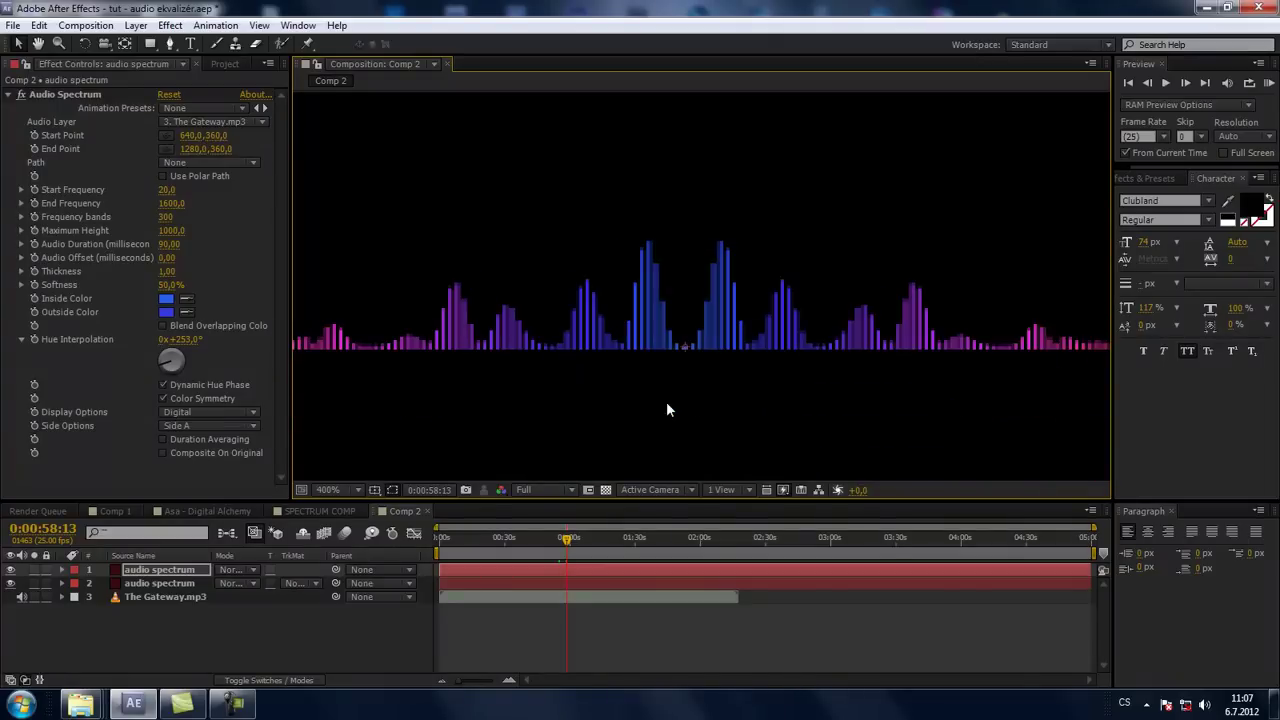
scroll(673, 375, down, 1)
scroll(677, 380, up, 1)
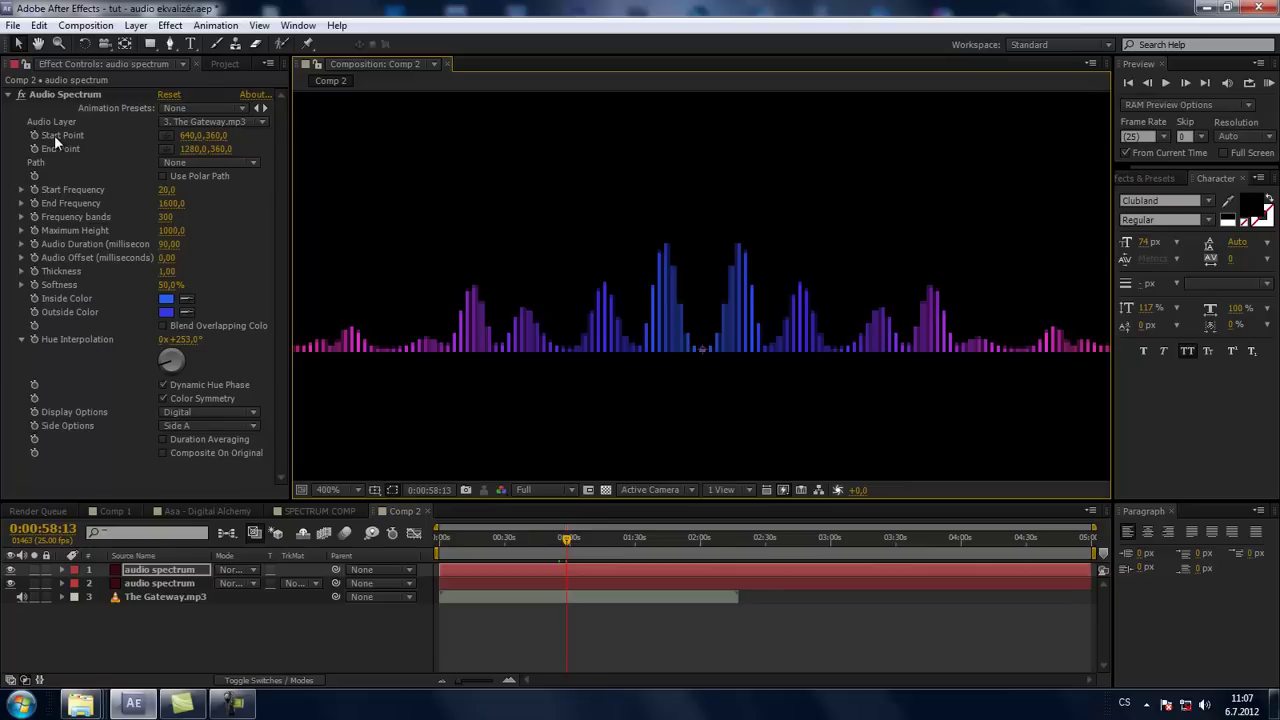
click(156, 586)
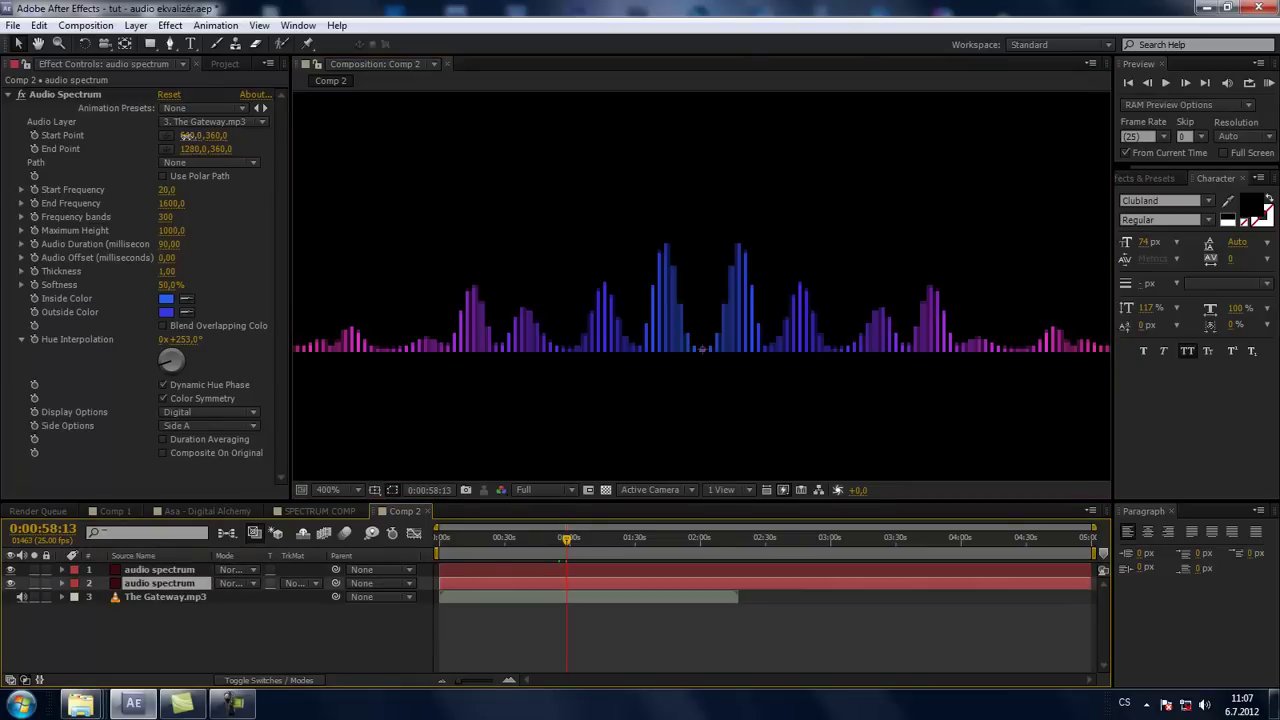
drag(187, 140, 186, 140)
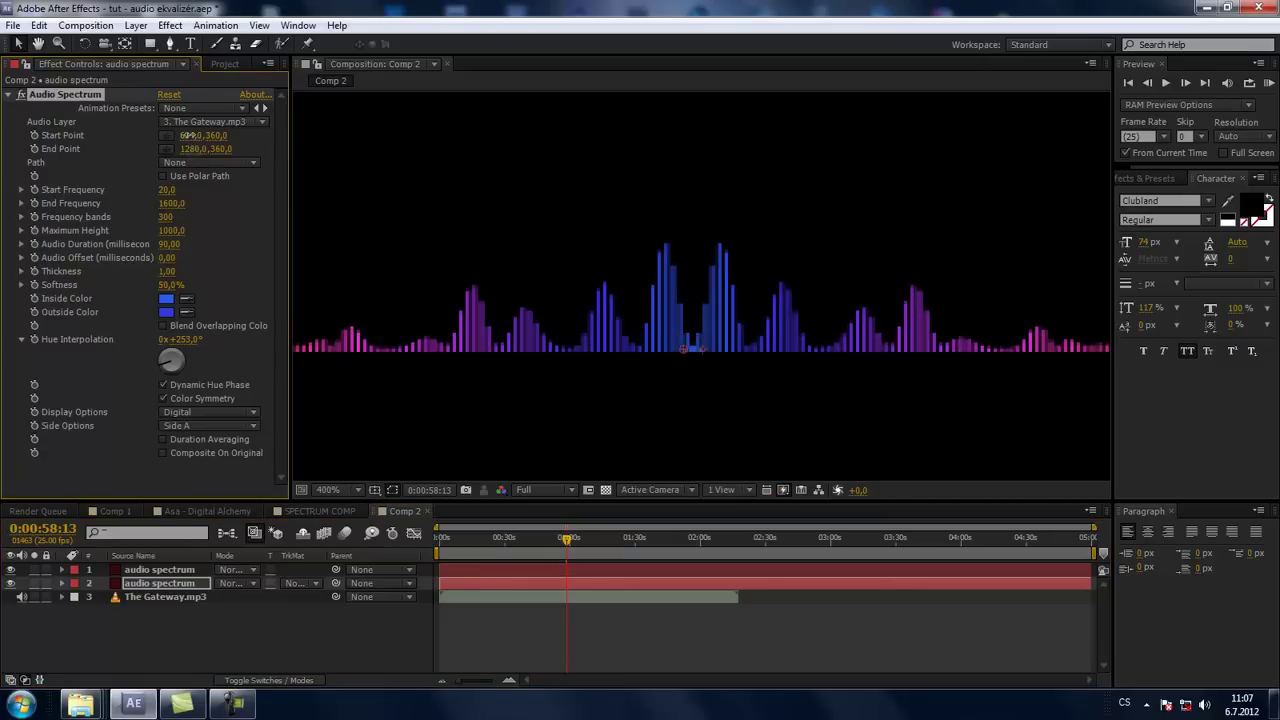
click(190, 136)
text(630)
key(Return)
Set the top layer's Start Point X to 630 too
click(159, 569)
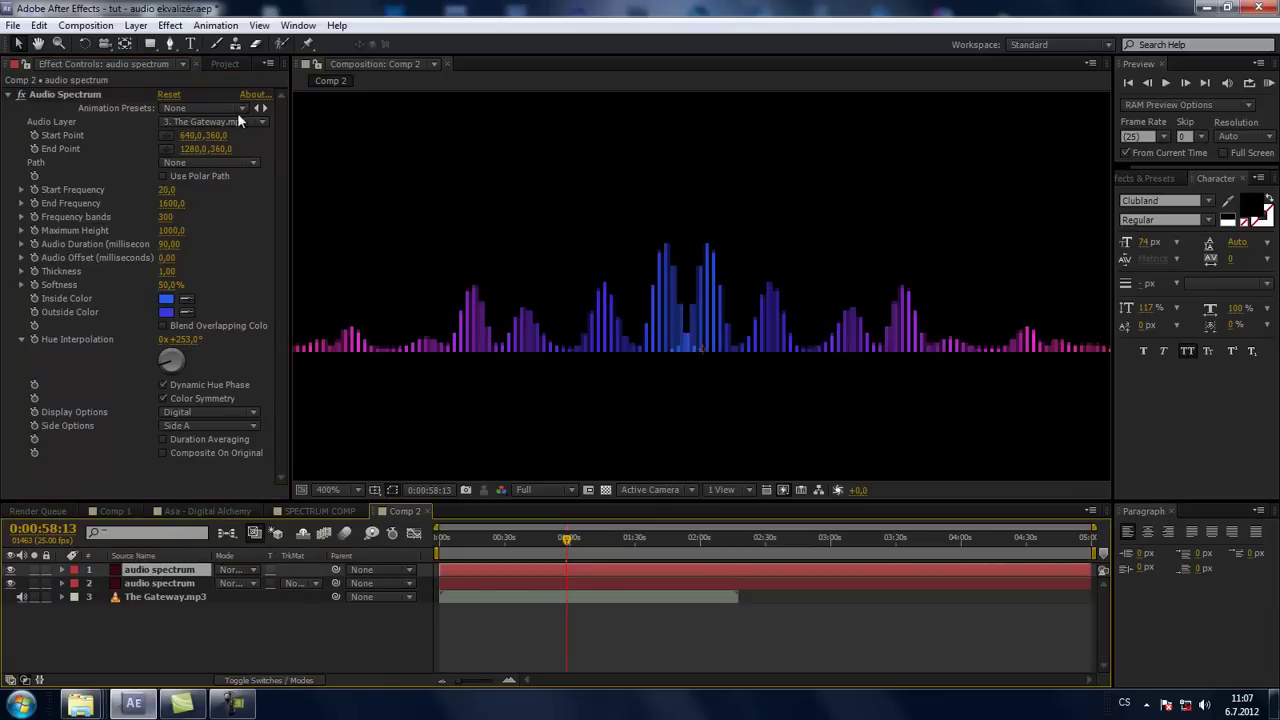
click(190, 136)
text(630)
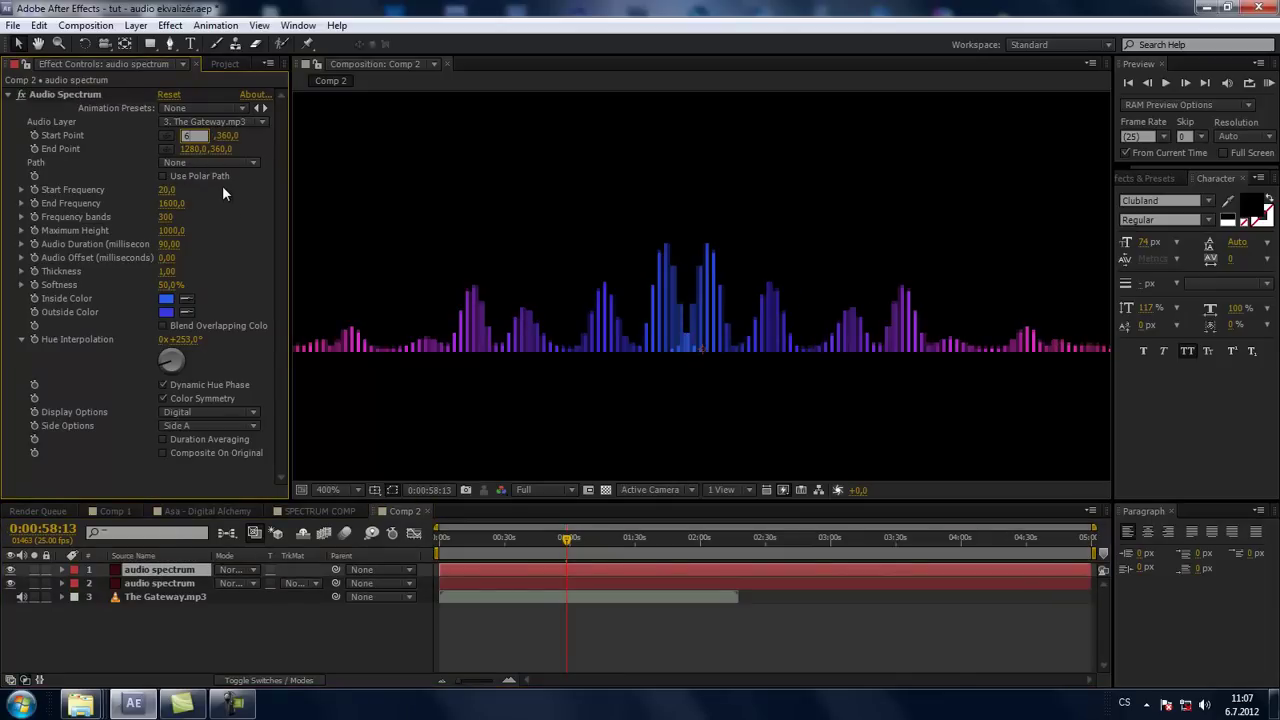
key(Return)
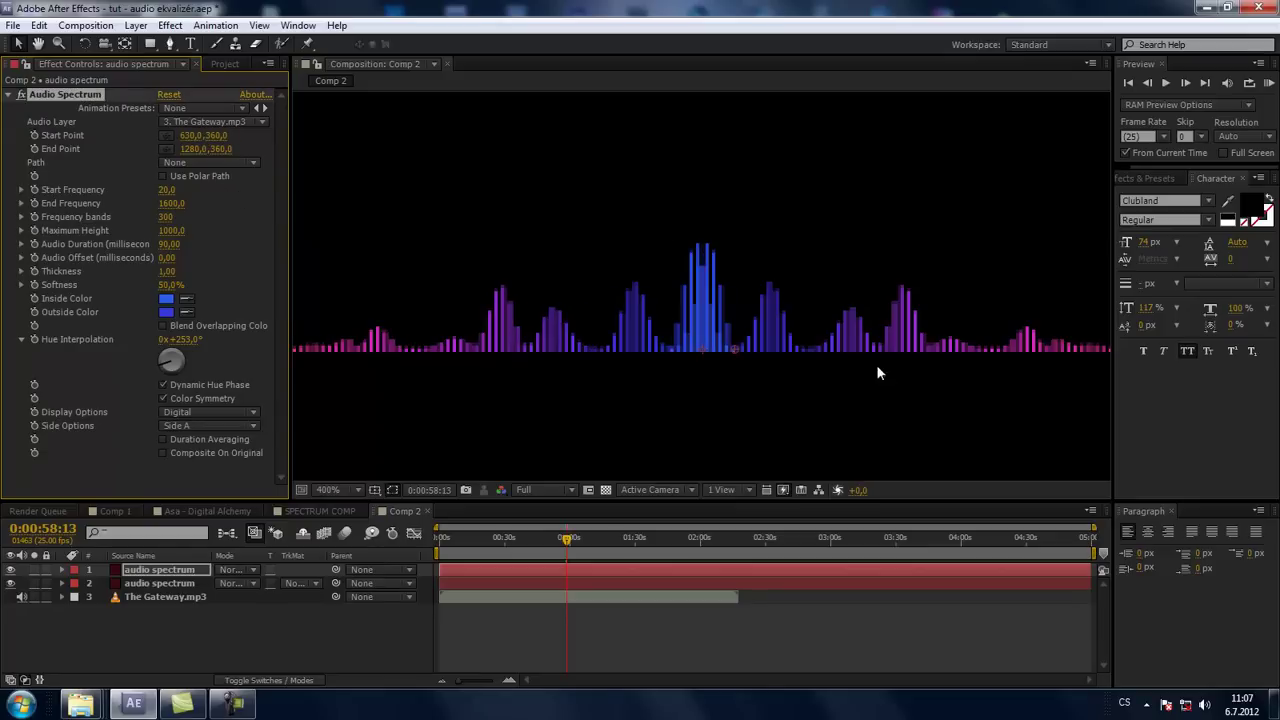
key(comma)
key(comma)
drag(567, 543, 571, 543)
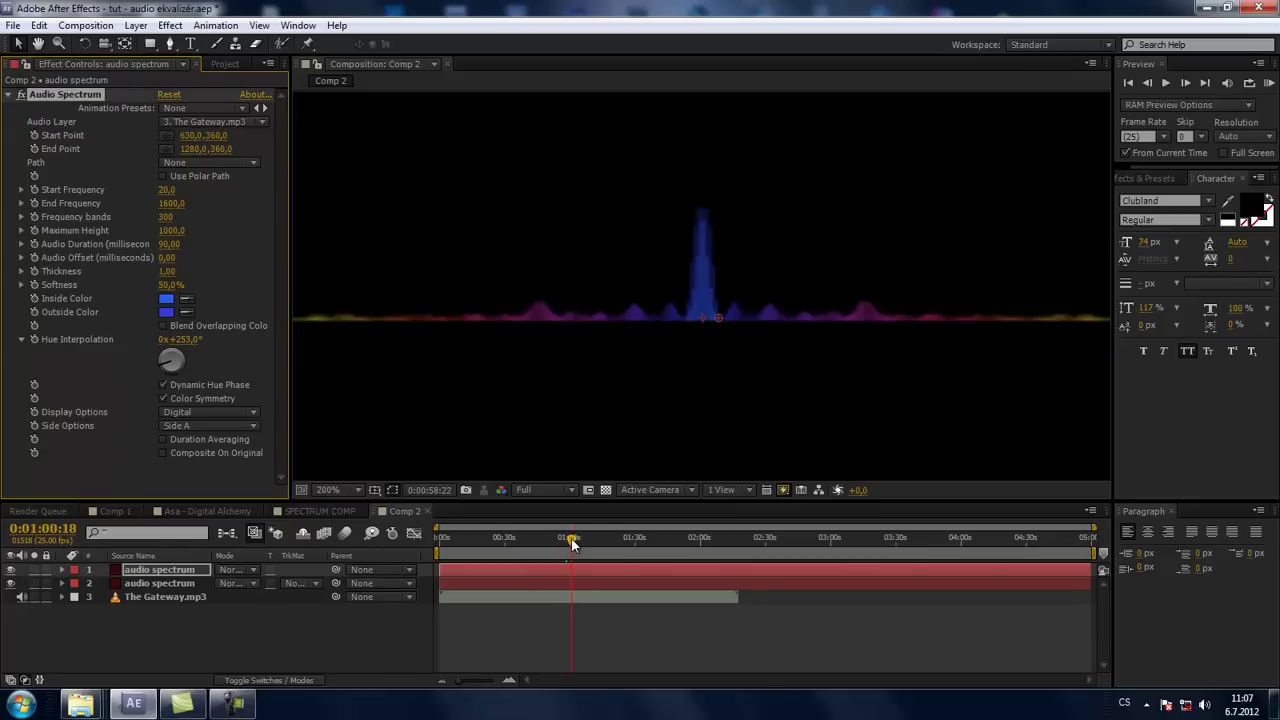
drag(717, 277, 726, 370)
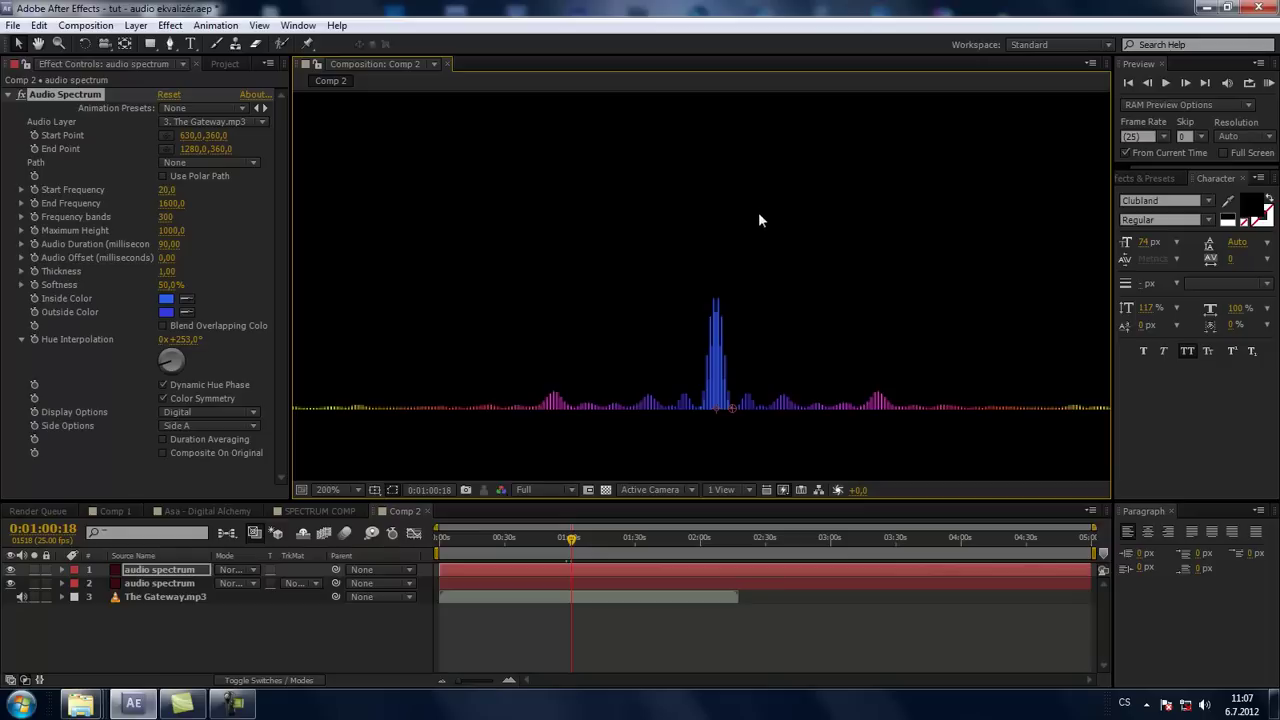
drag(570, 540, 523, 541)
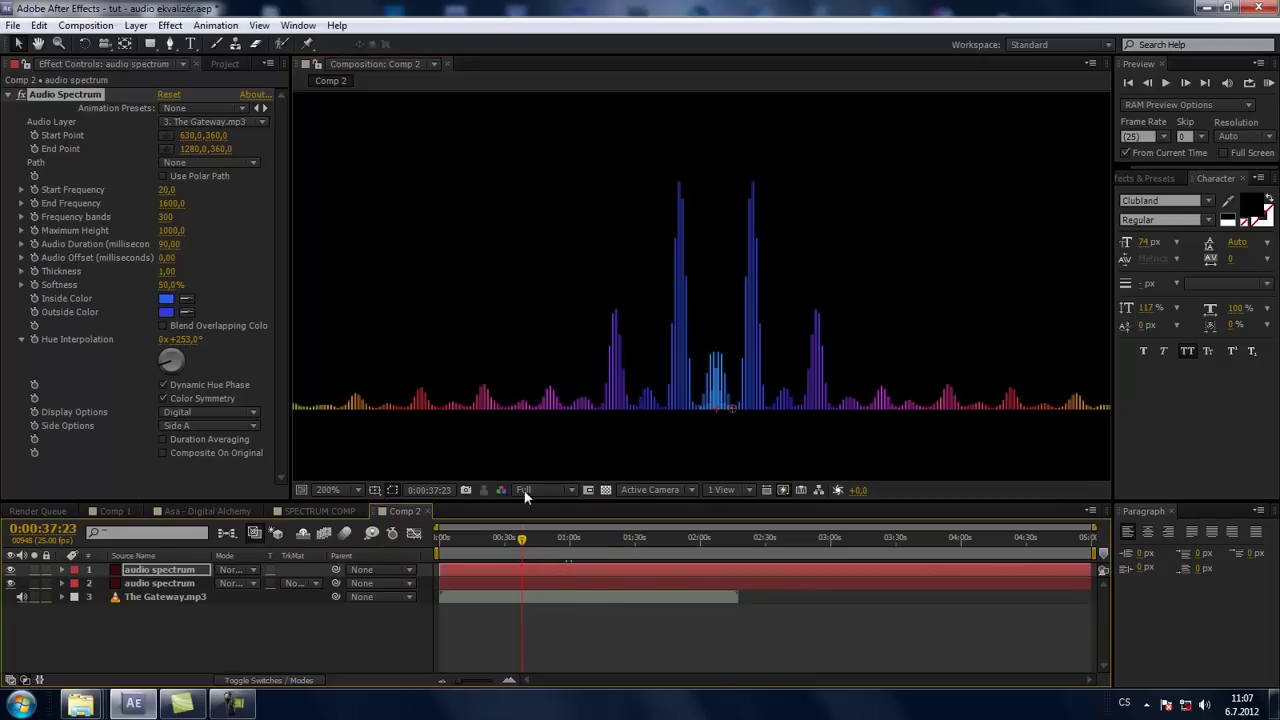
scroll(572, 391, down, 1)
scroll(608, 366, down, 1)
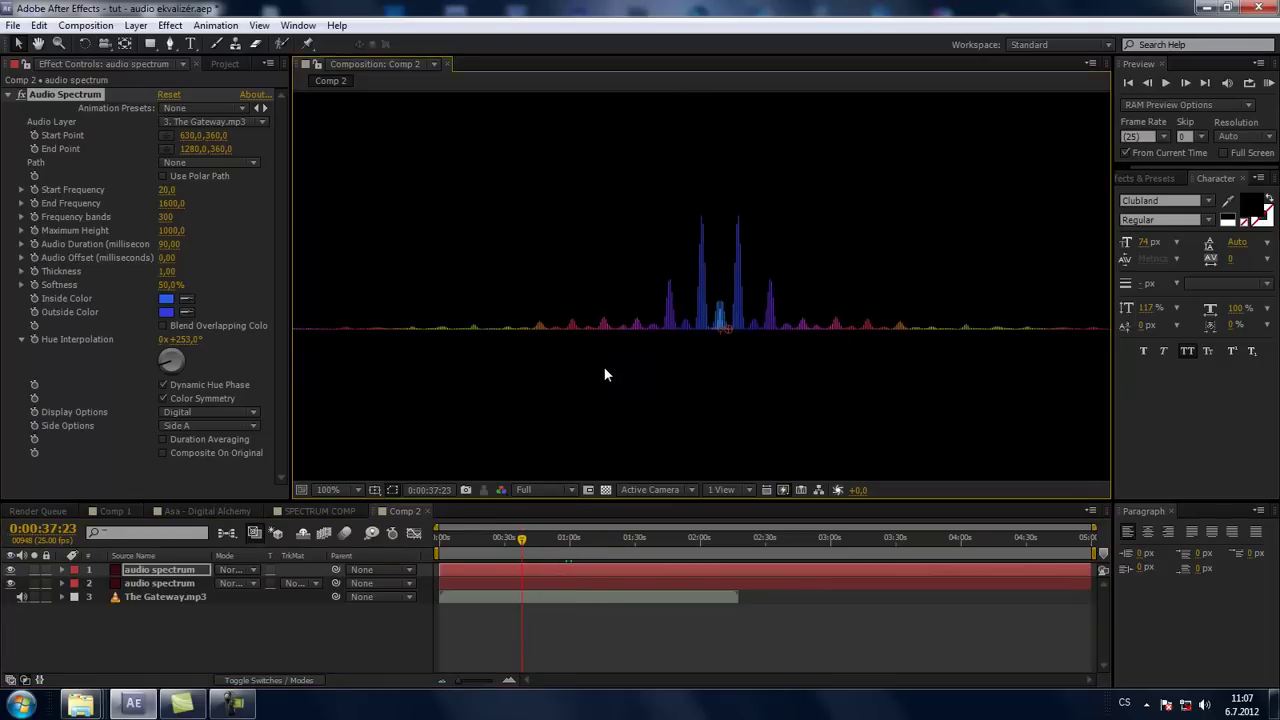
scroll(590, 362, down, 2)
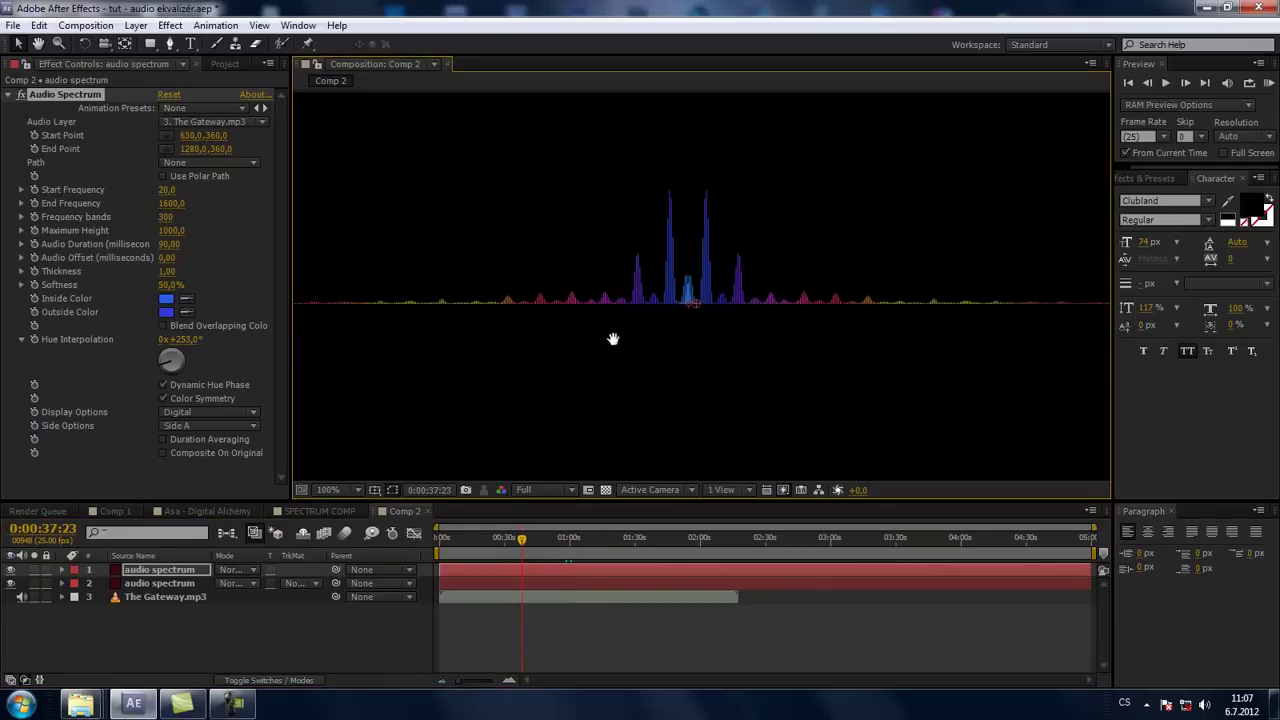
scroll(613, 342, down, 1)
scroll(659, 329, down, 1)
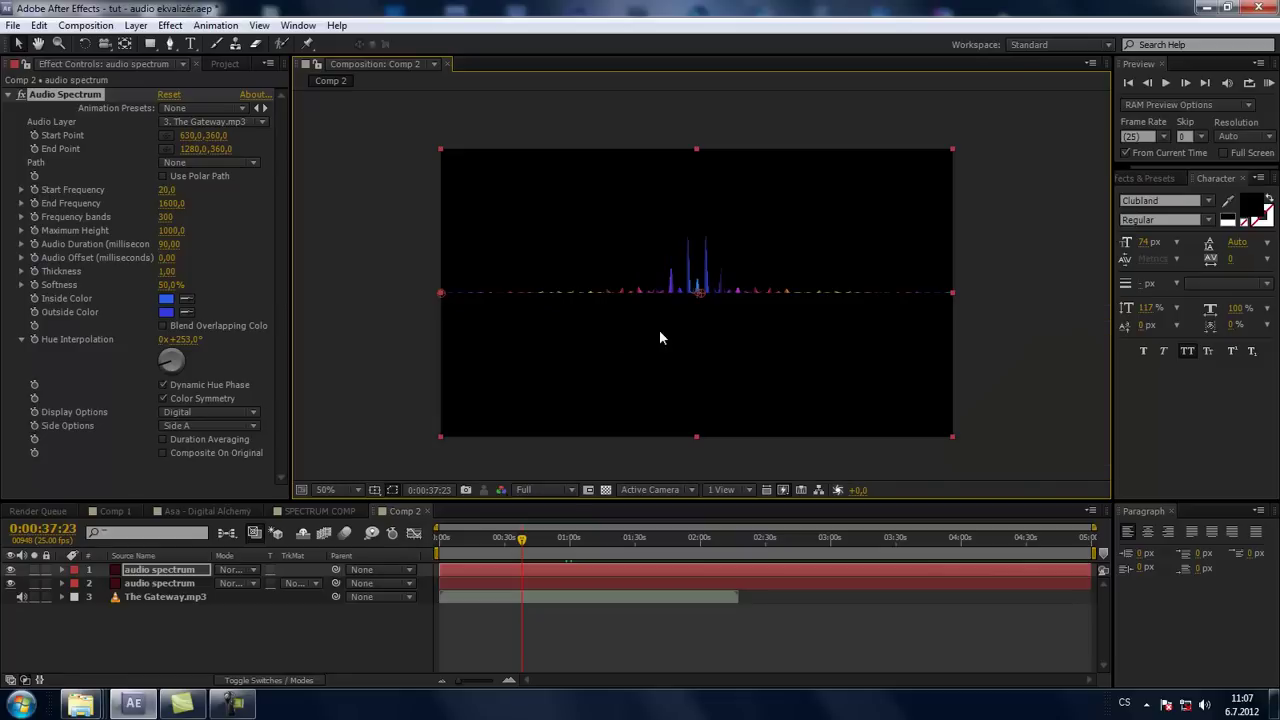
scroll(659, 365, up, 1)
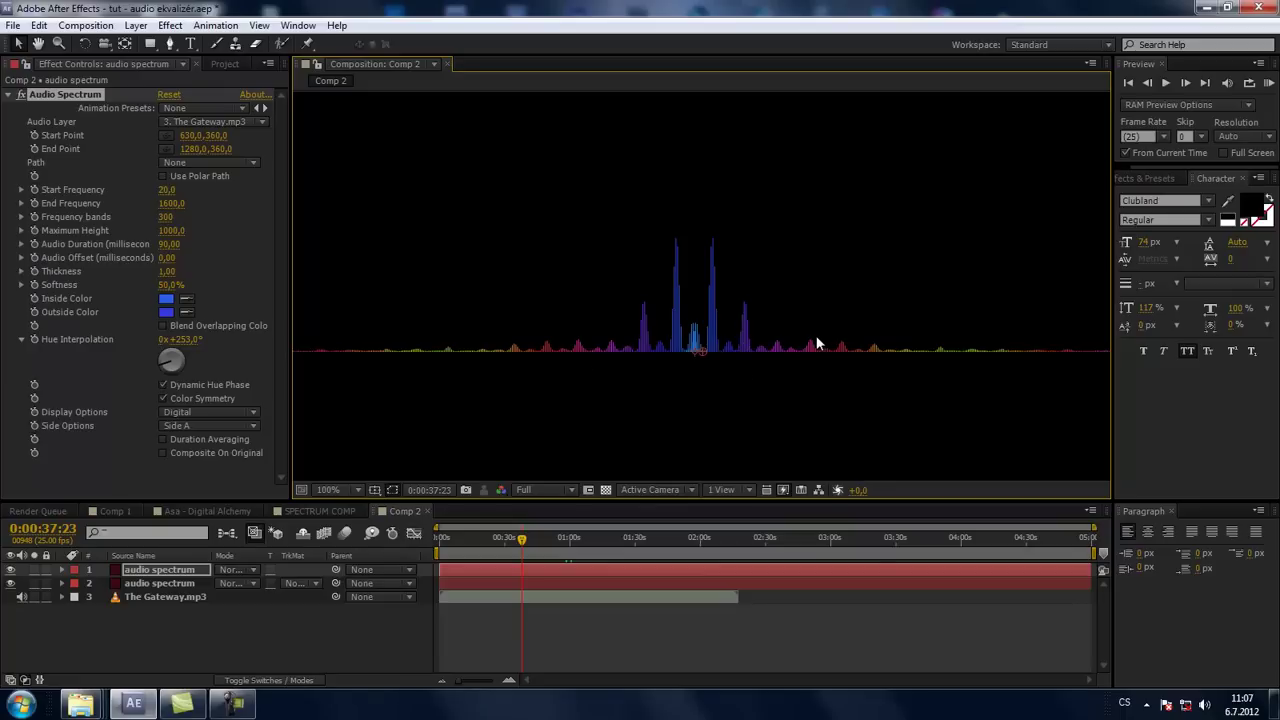
Duplicate both audio spectrum layers and give the top two copies the Purple label
shift+click(165, 580)
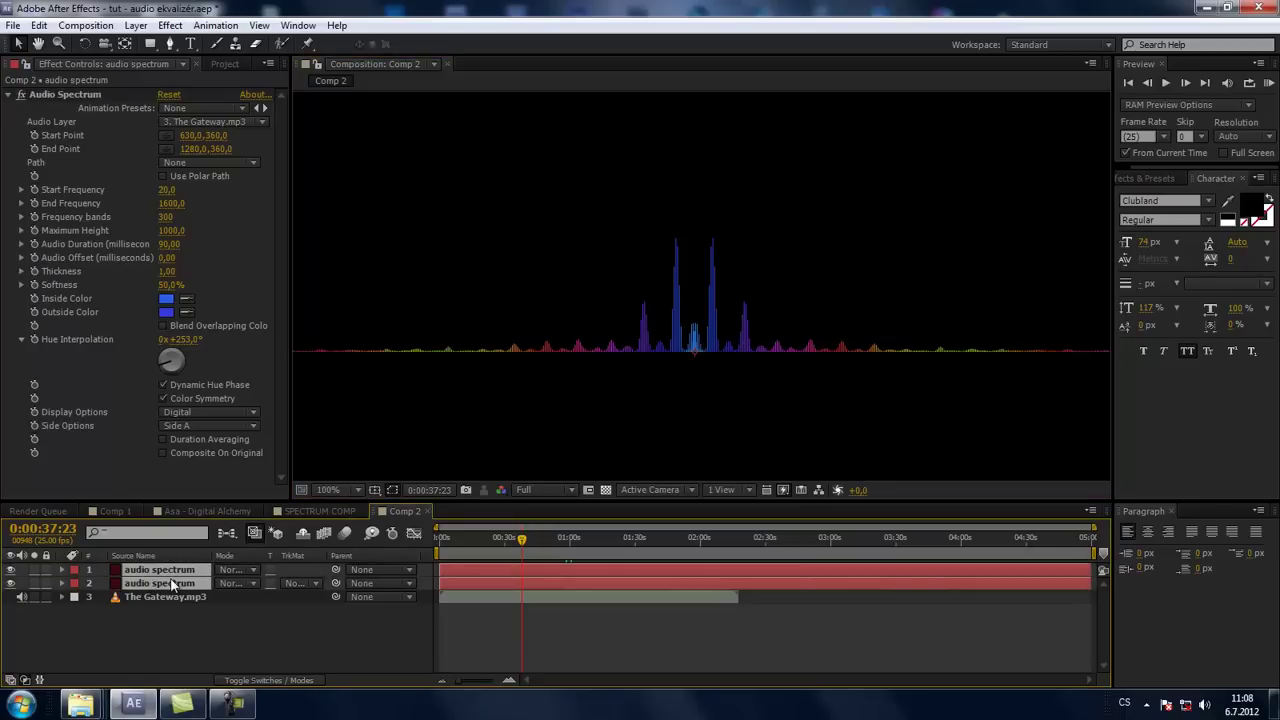
key(ctrl+d)
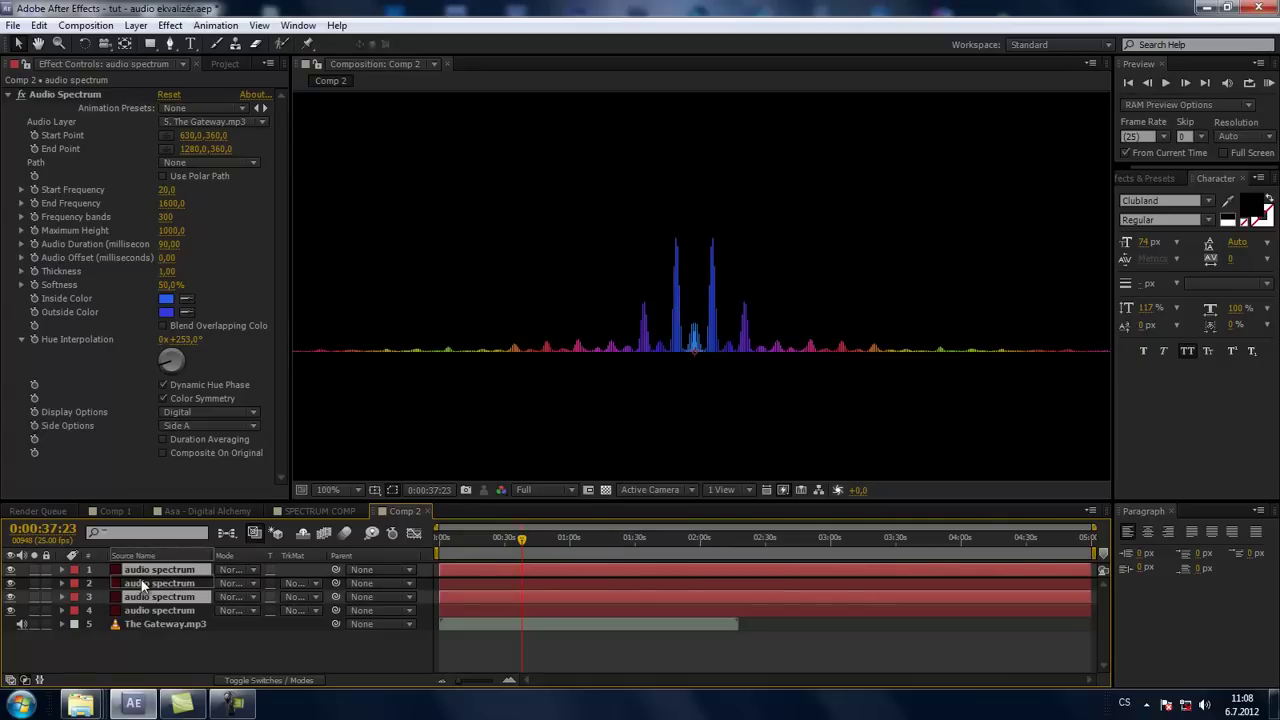
click(141, 585)
click(74, 584)
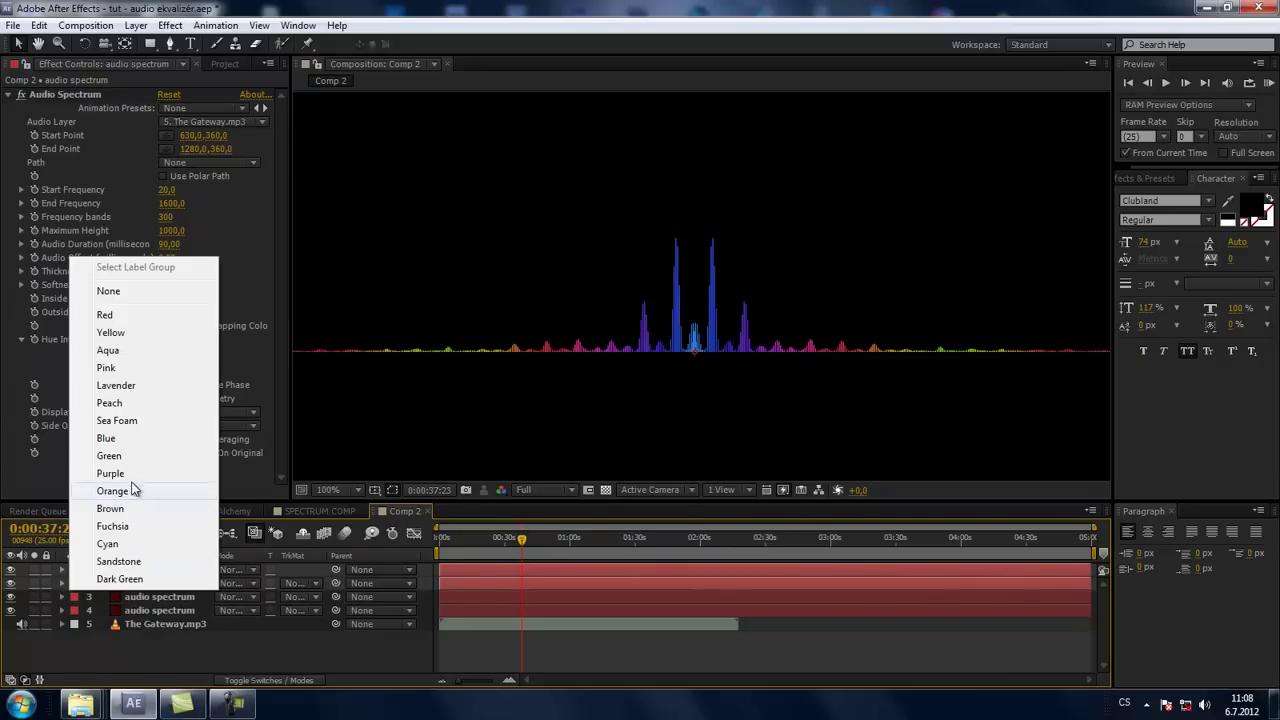
click(133, 484)
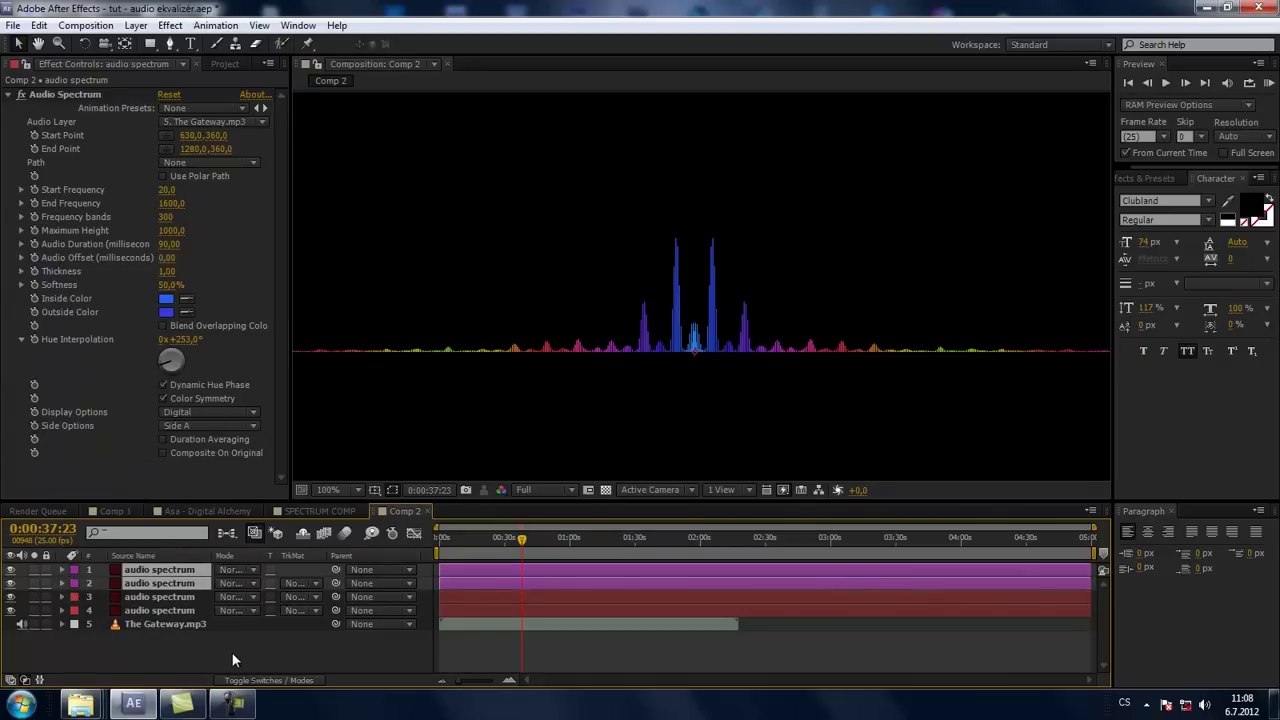
click(172, 631)
click(152, 583)
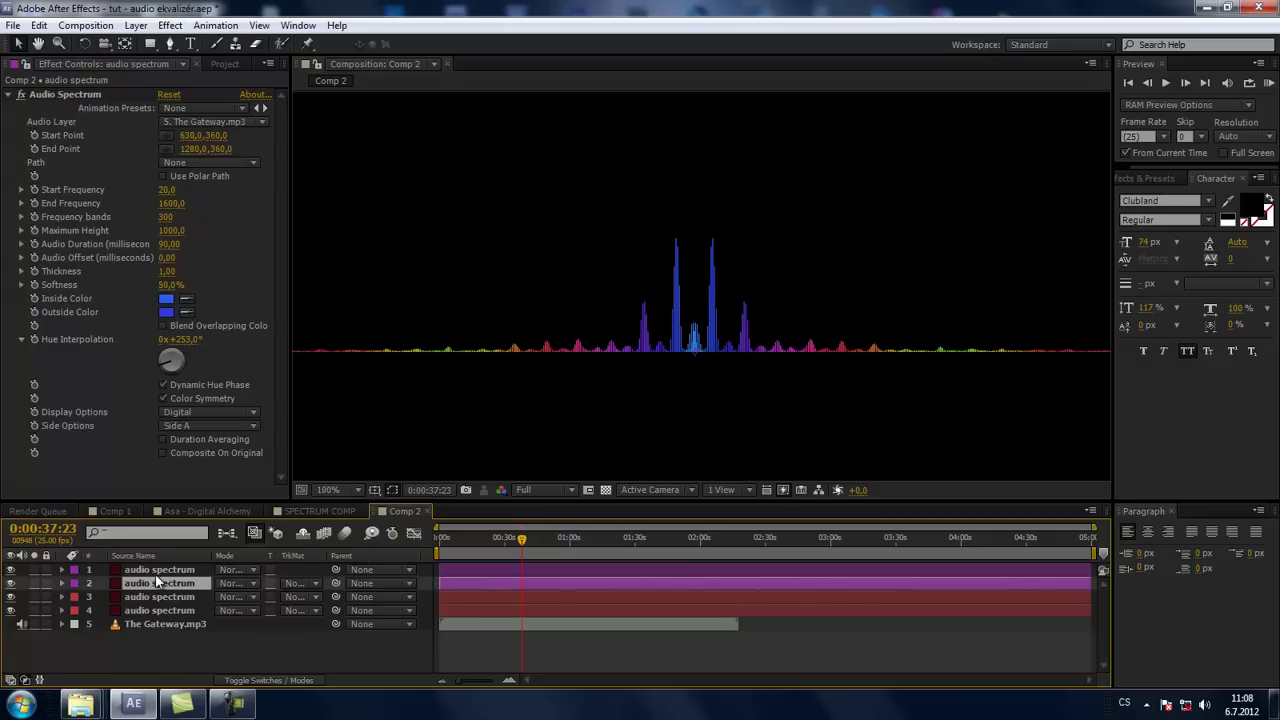
ctrl+click(152, 569)
Set Display Options to Analog dots on layer 2, then on layer 1
click(158, 660)
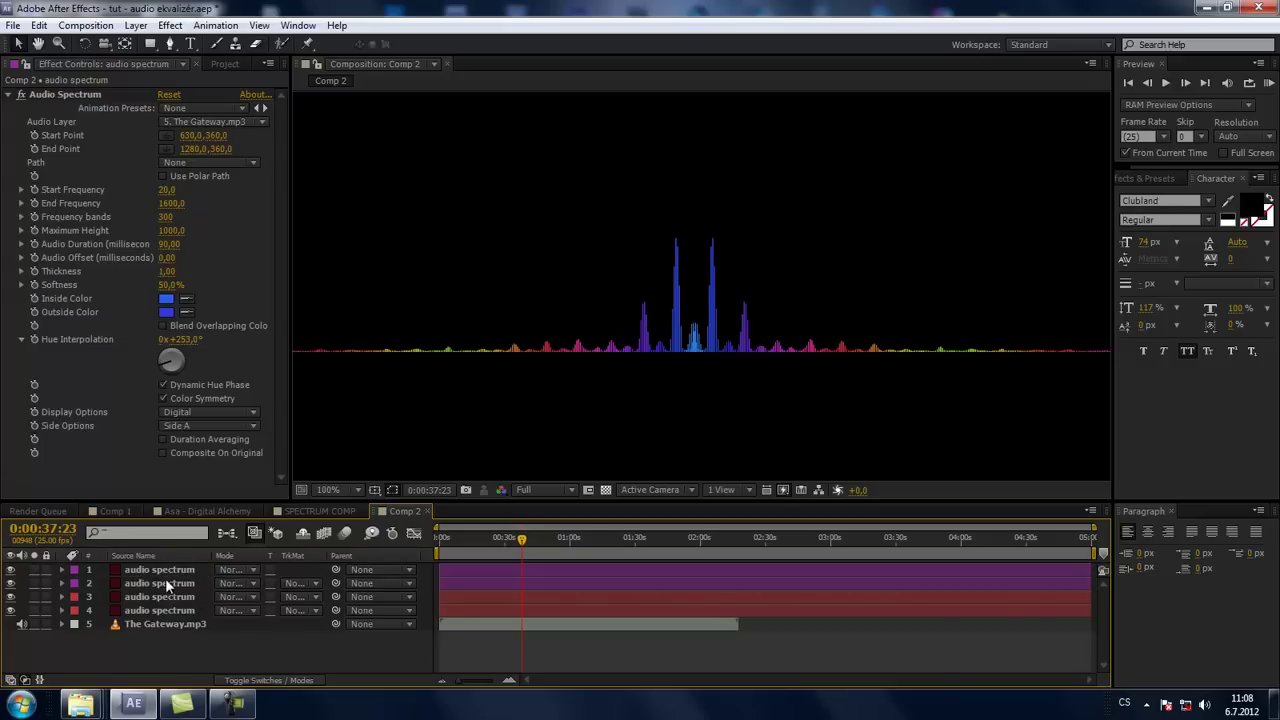
click(168, 583)
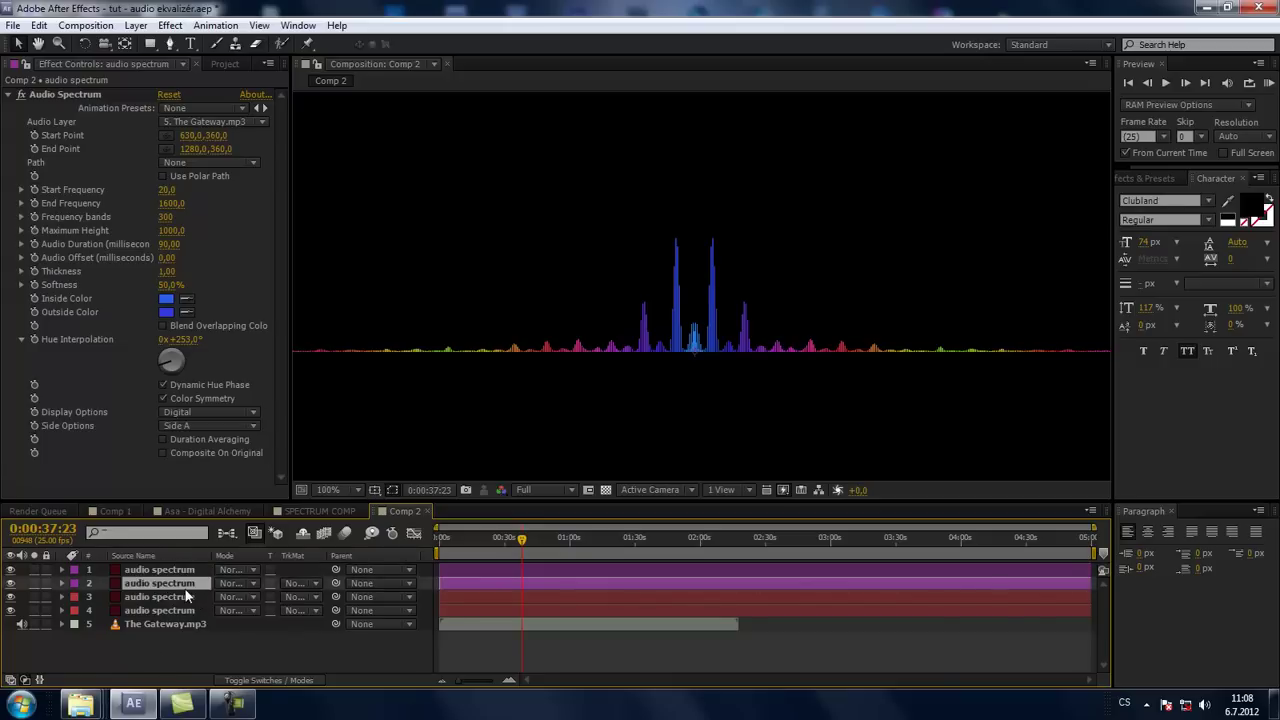
click(186, 413)
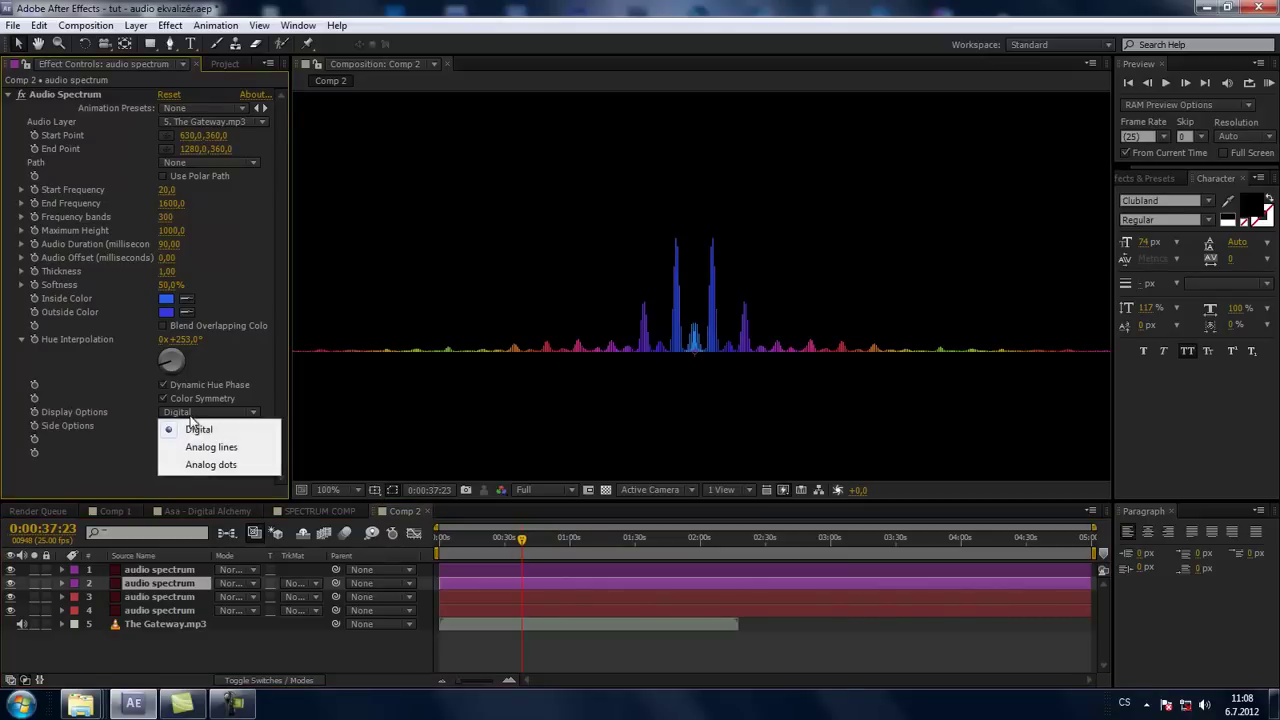
click(204, 465)
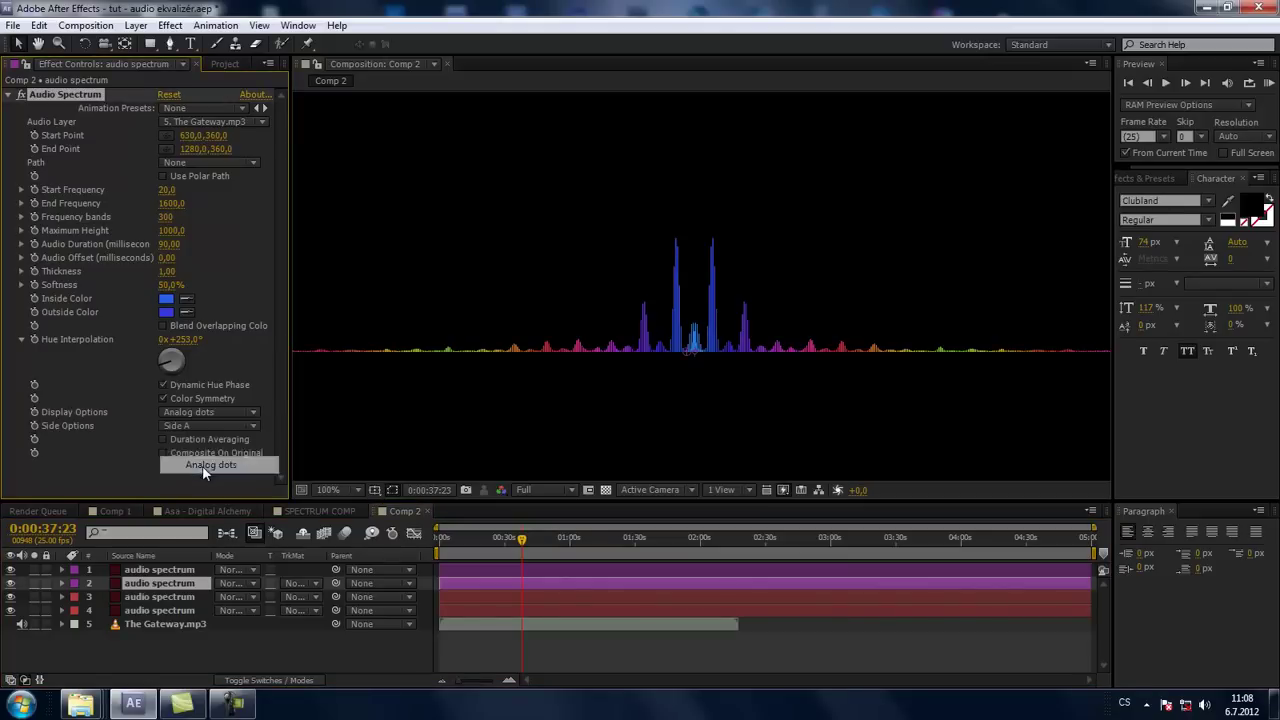
click(165, 570)
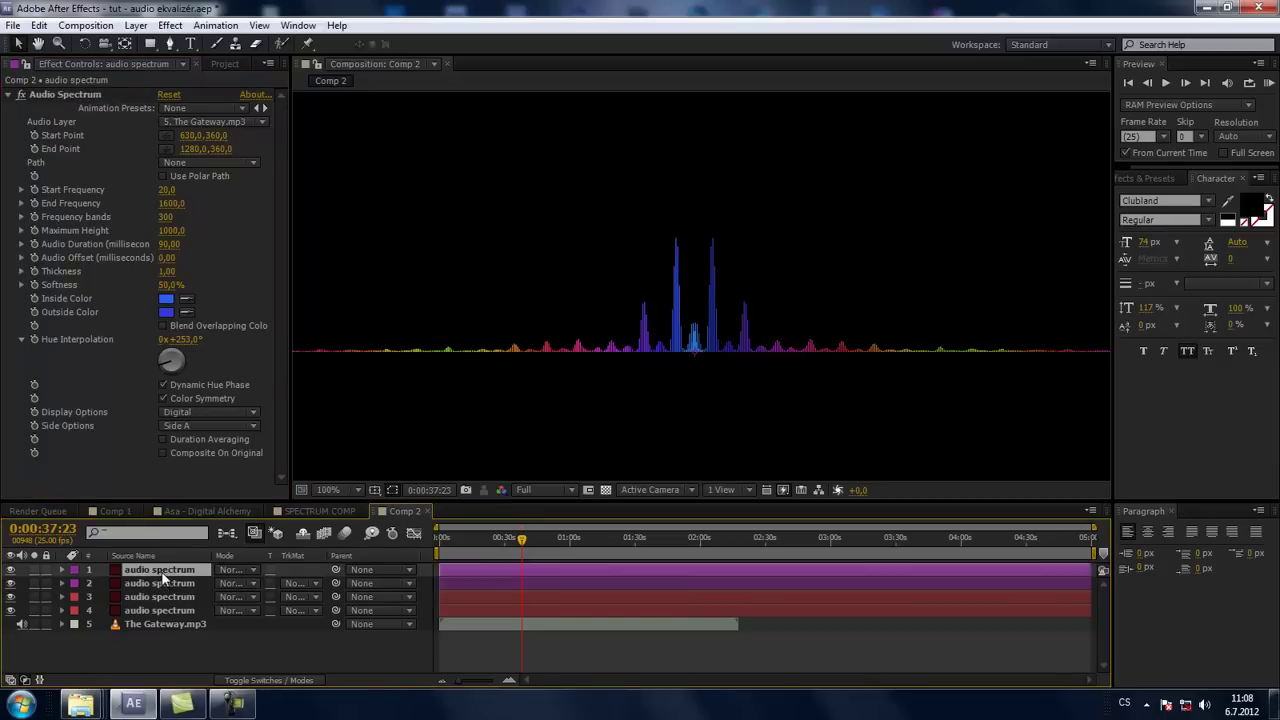
click(205, 412)
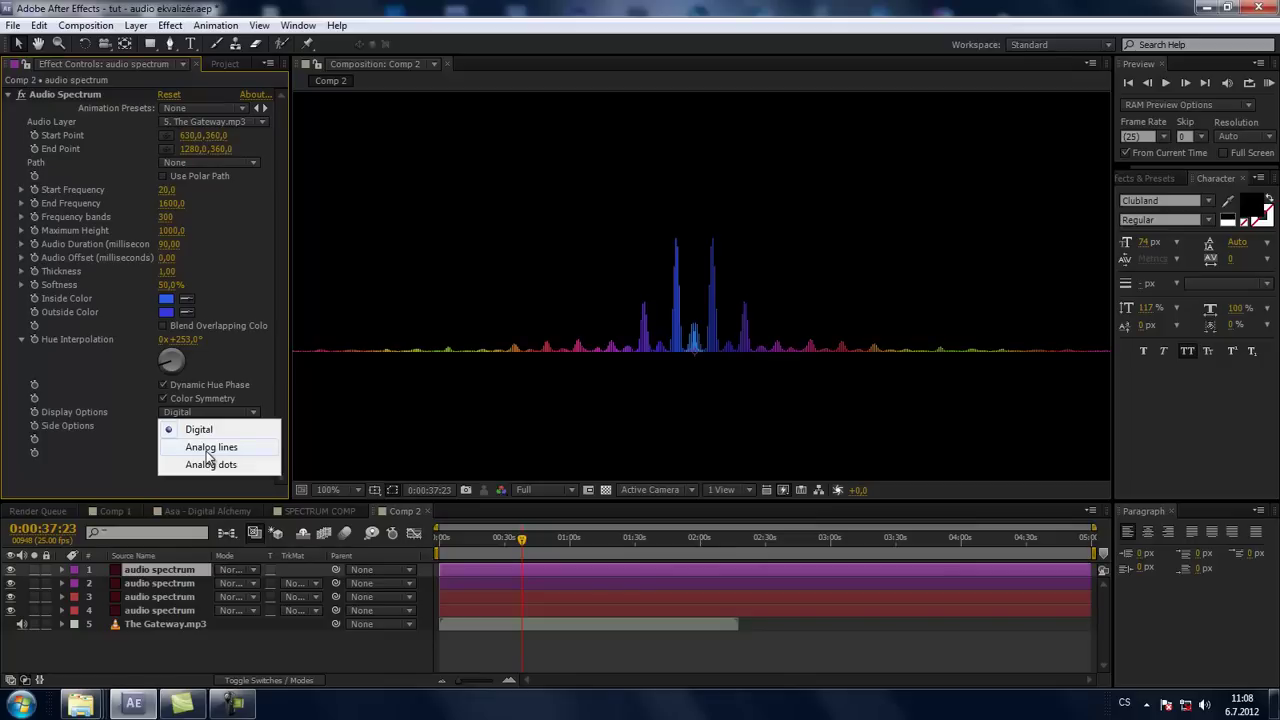
click(208, 464)
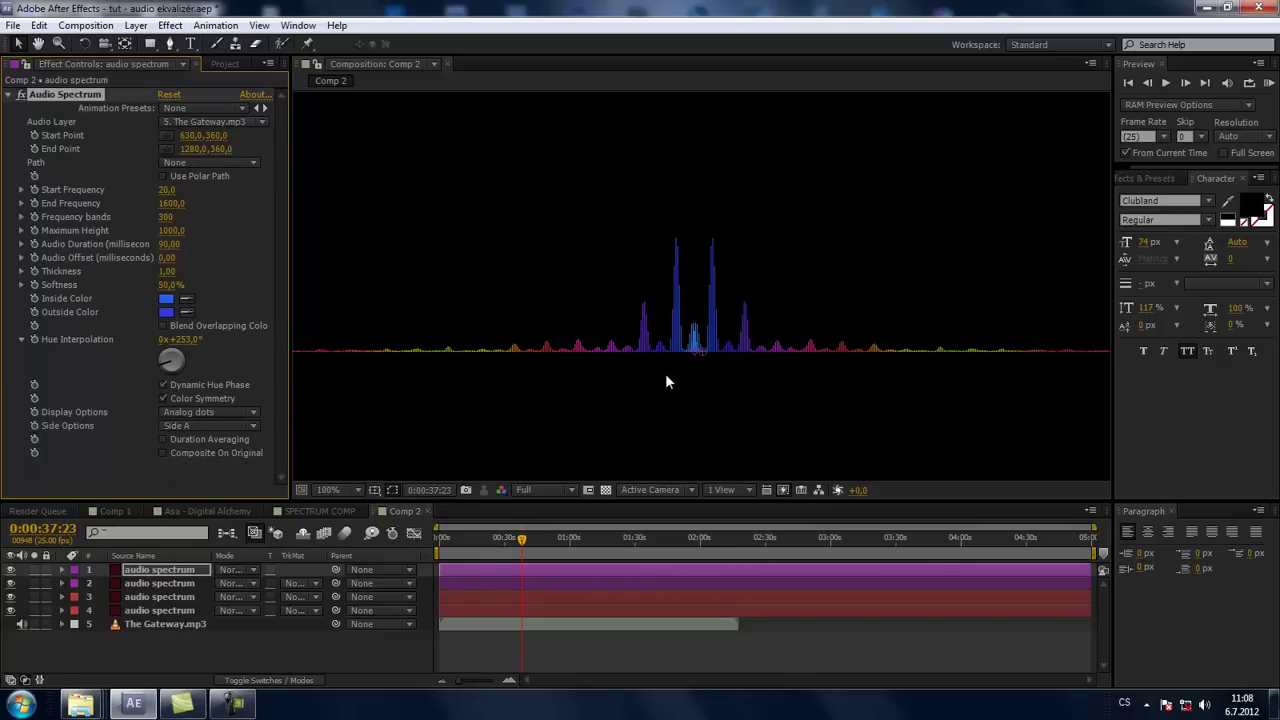
scroll(665, 378, up, 1)
scroll(690, 368, up, 1)
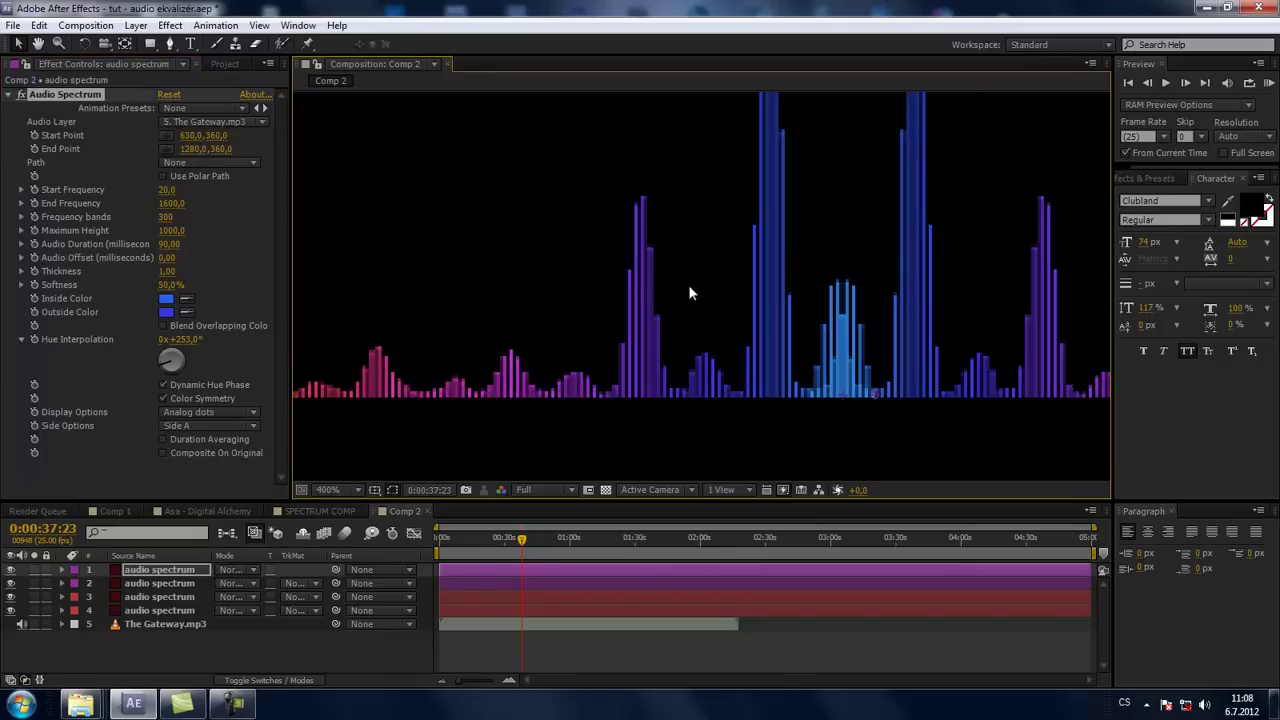
scroll(688, 293, down, 1)
scroll(583, 371, down, 1)
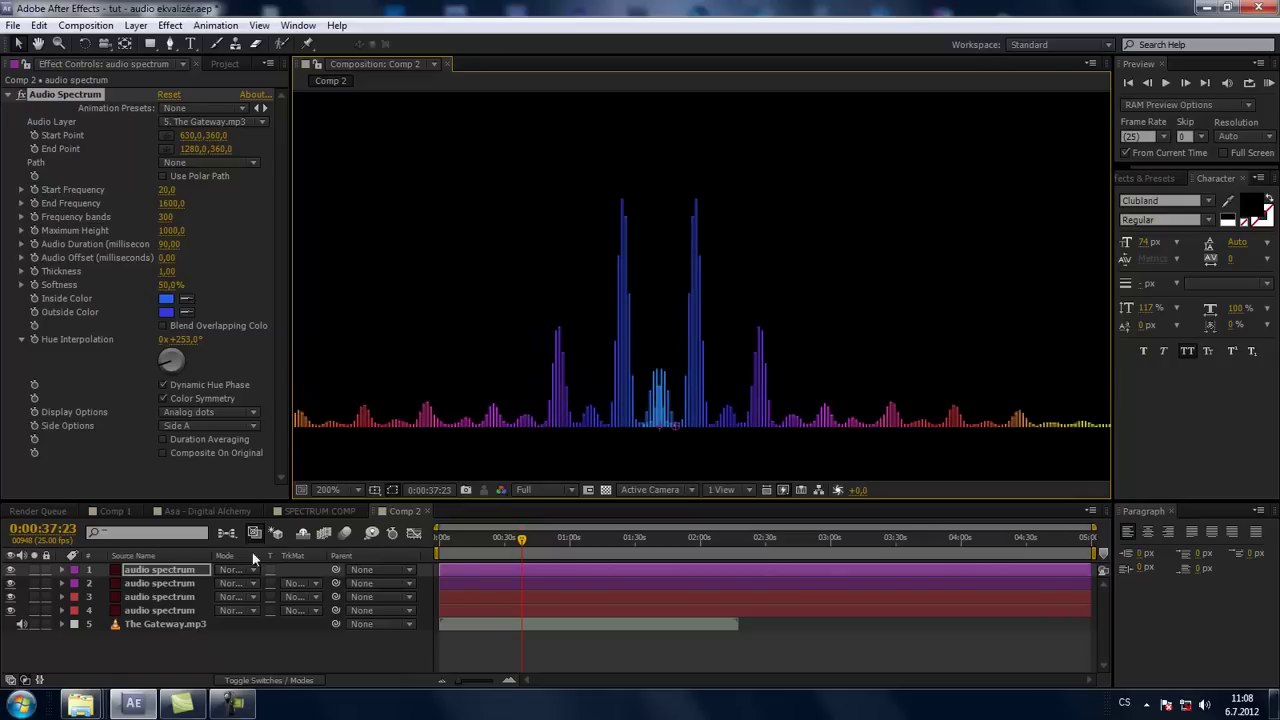
click(140, 572)
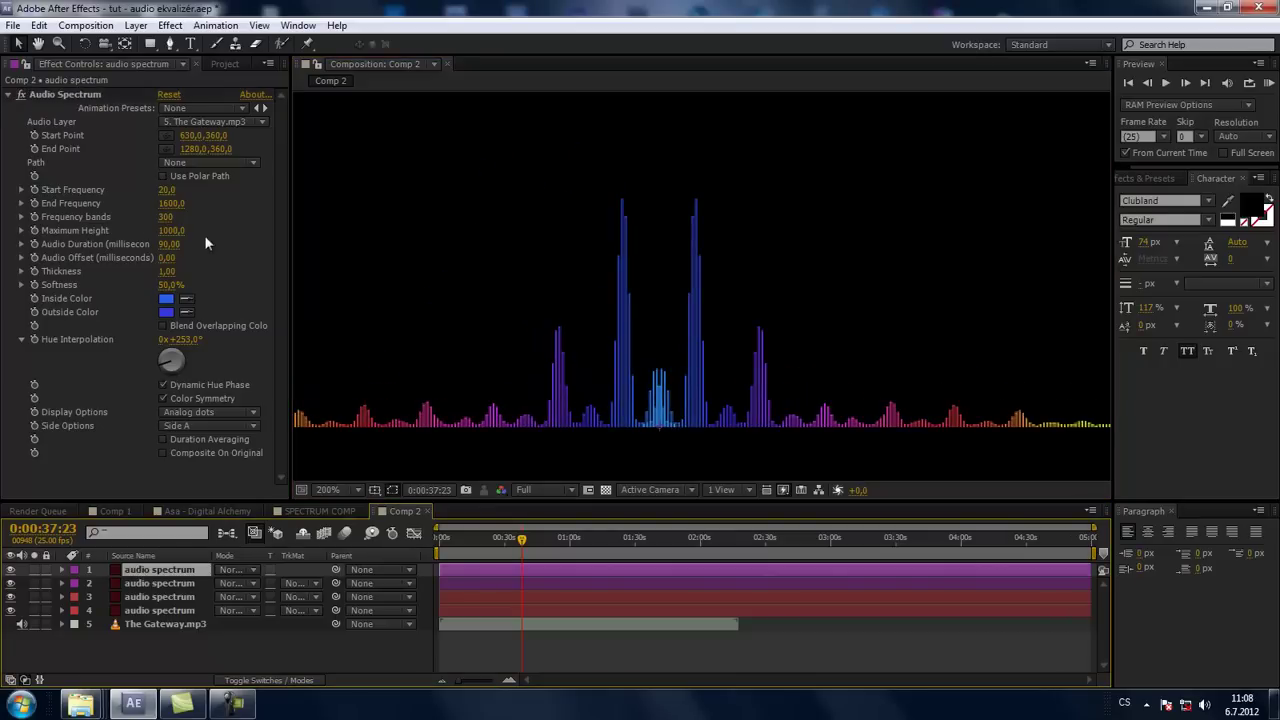
Raise the top layer's Maximum Height, typing 1100 and then re-editing it toward 1300
drag(172, 230, 375, 246)
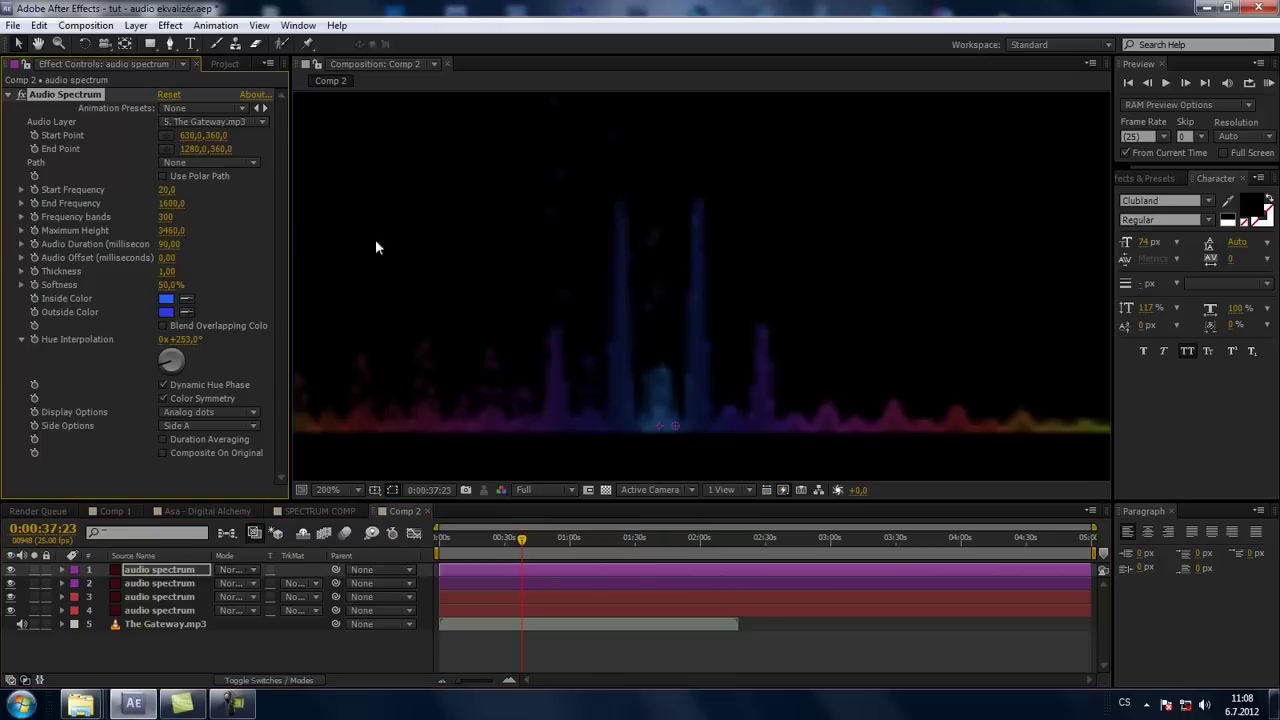
scroll(485, 364, down, 2)
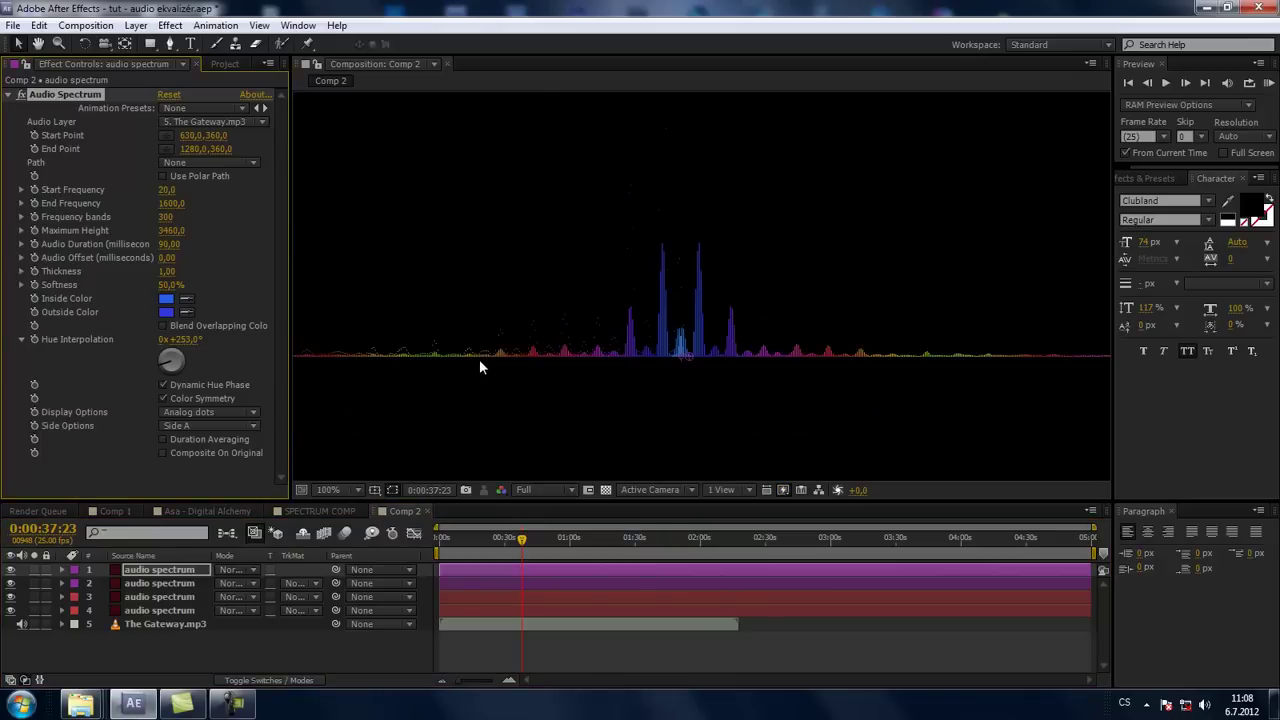
mouse_move(479, 359)
mouse_down()
mouse_move(624, 387)
mouse_move(606, 374)
mouse_up()
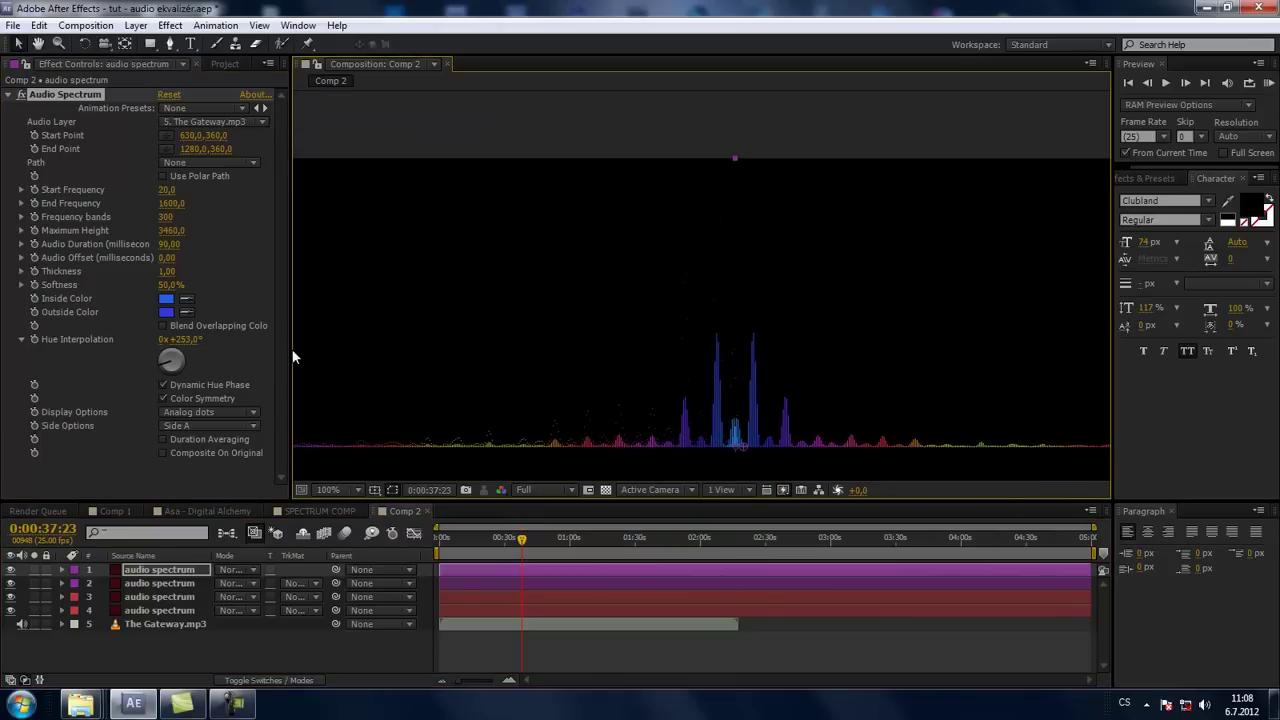
click(172, 231)
text(1)
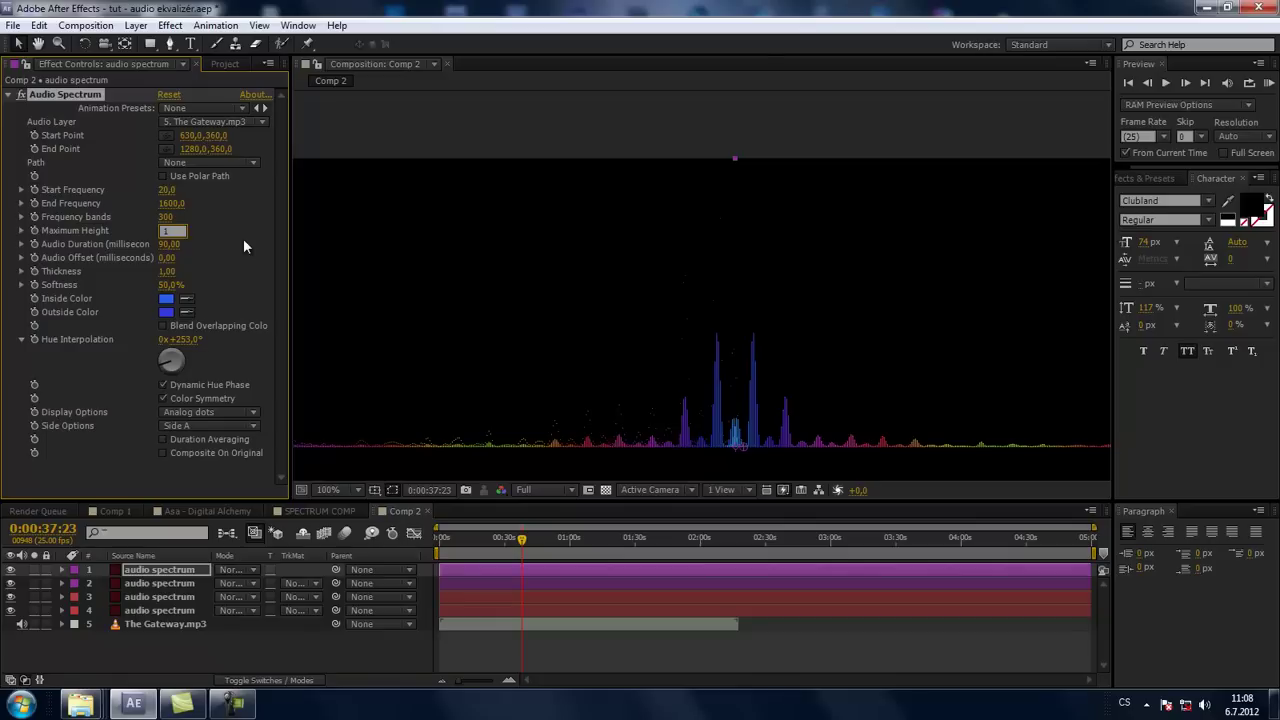
text(100)
key(Return)
click(172, 234)
scroll(661, 432, up, 2)
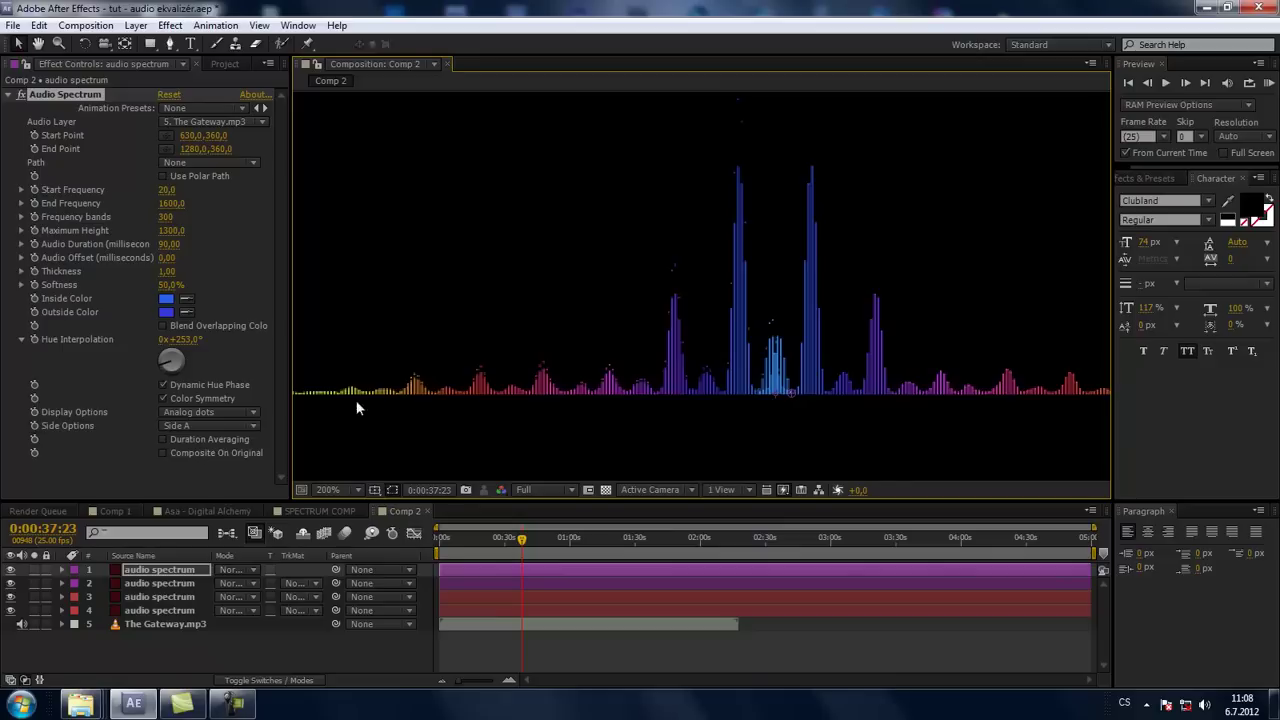
Set the top layer's Side Options to Side B
click(195, 425)
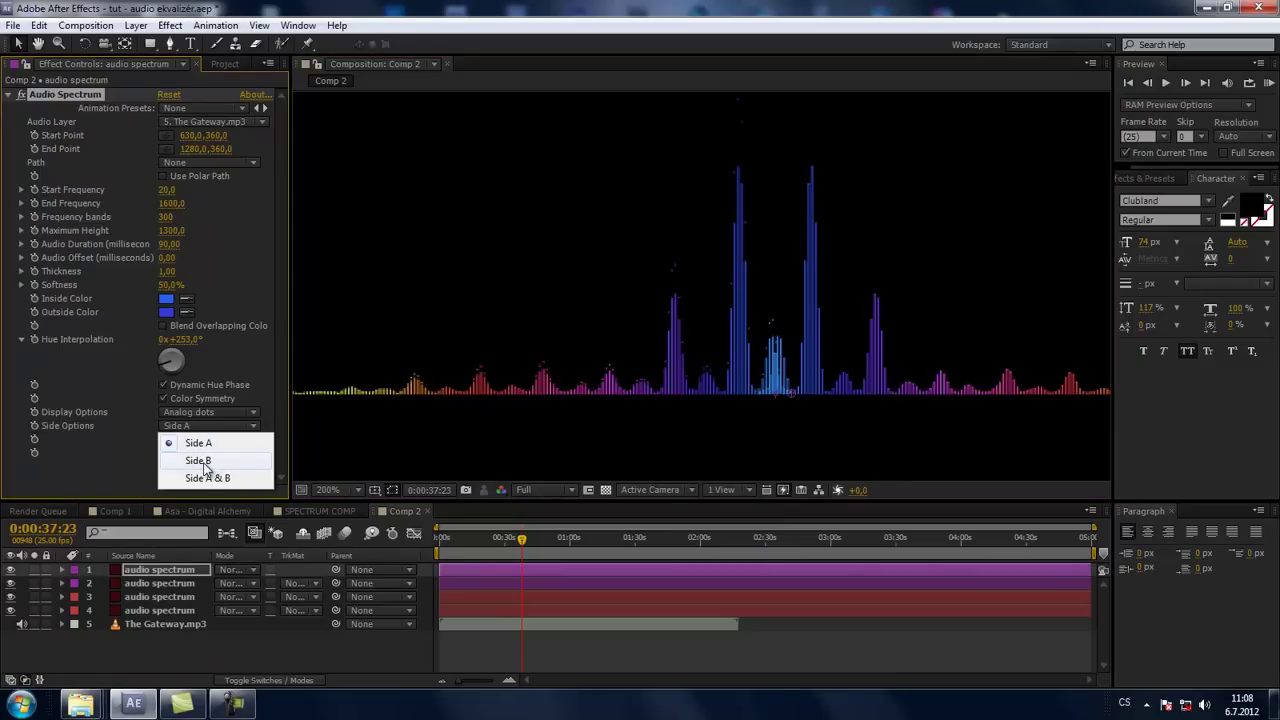
click(199, 461)
scroll(608, 380, right, 2)
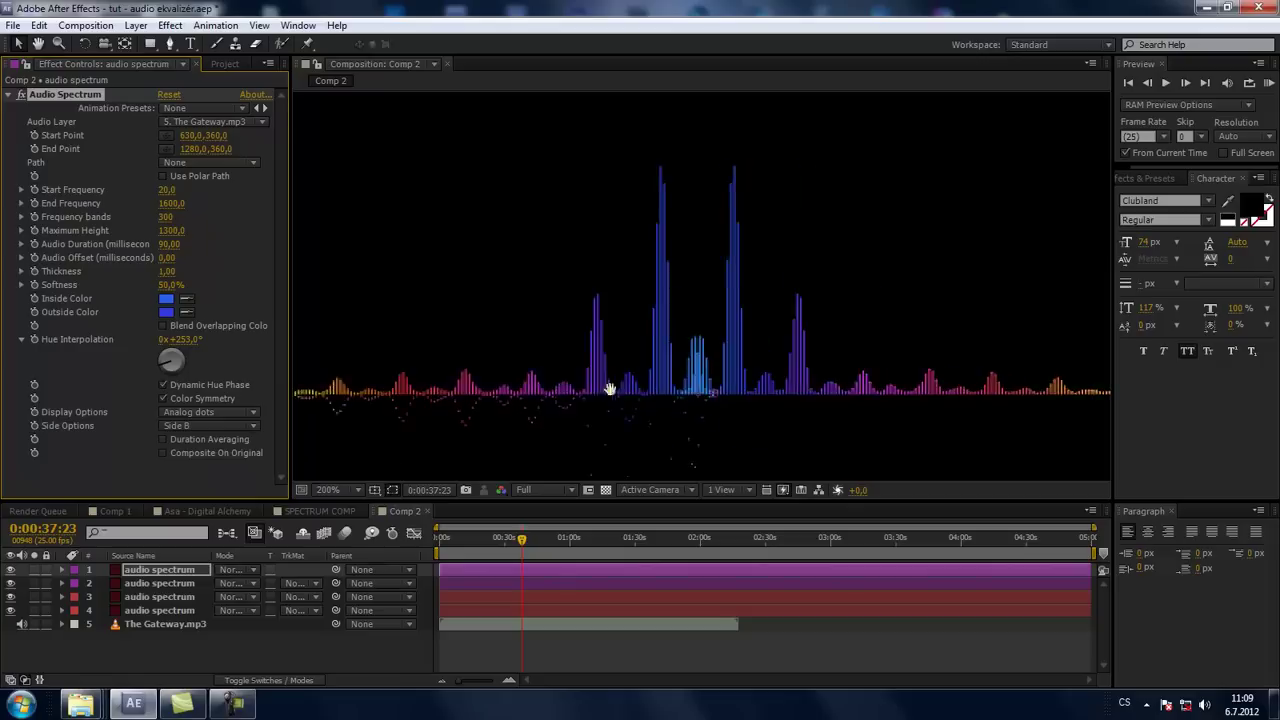
scroll(594, 374, right, 2)
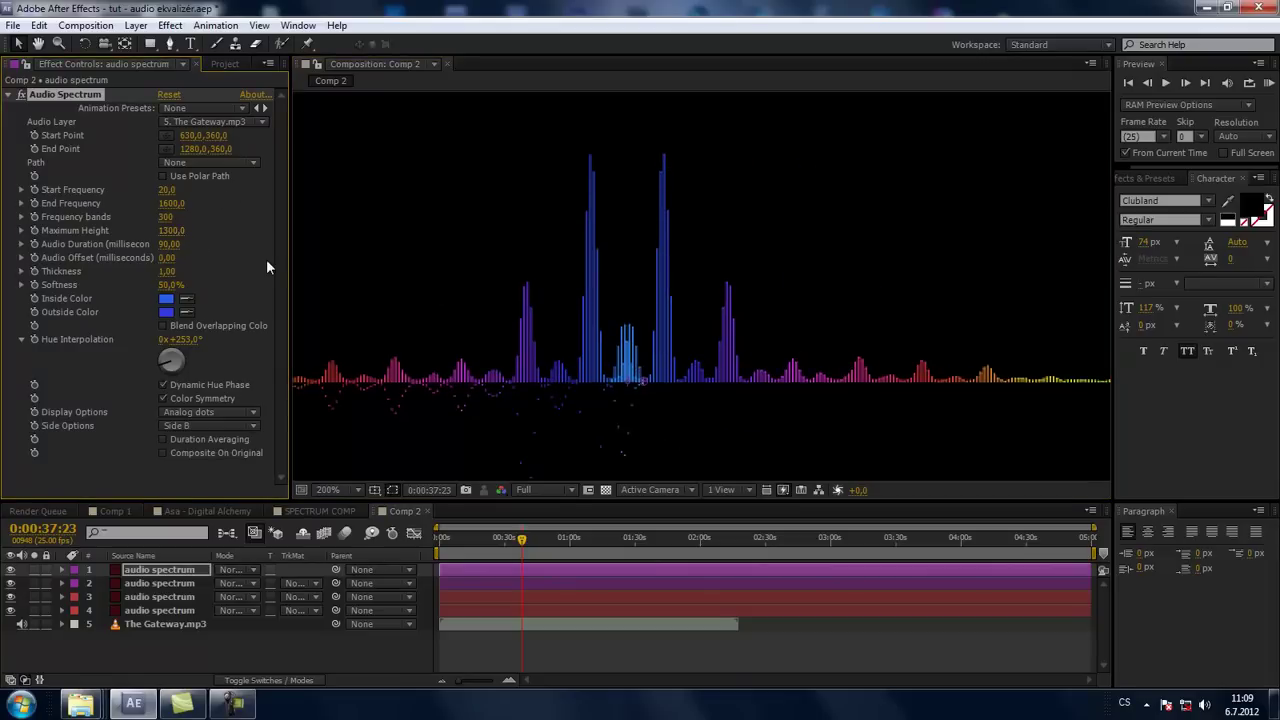
Return Maximum Height to 1000 and re-centre the spectrum in the viewer
click(172, 231)
text(100)
text(0)
key(Return)
scroll(606, 323, down, 3)
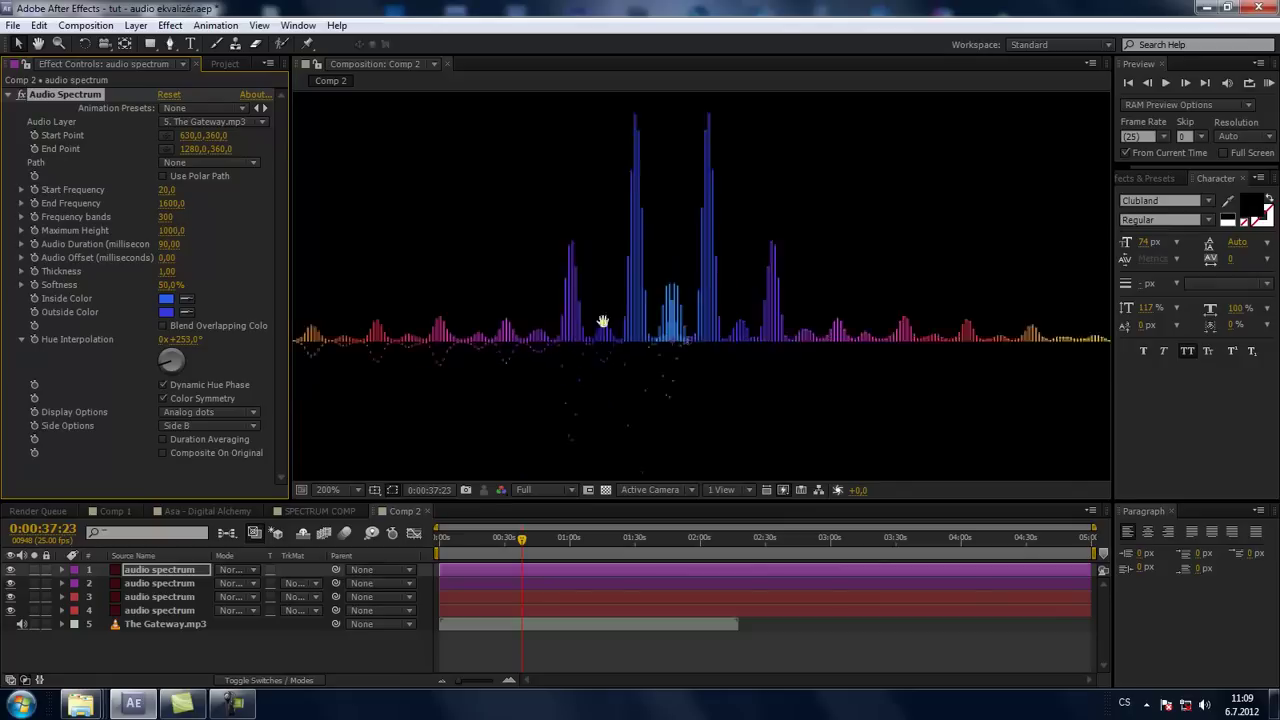
scroll(617, 300, down, 1)
drag(767, 319, 582, 328)
Set the second audio spectrum layer's Side Options to Side B
click(178, 582)
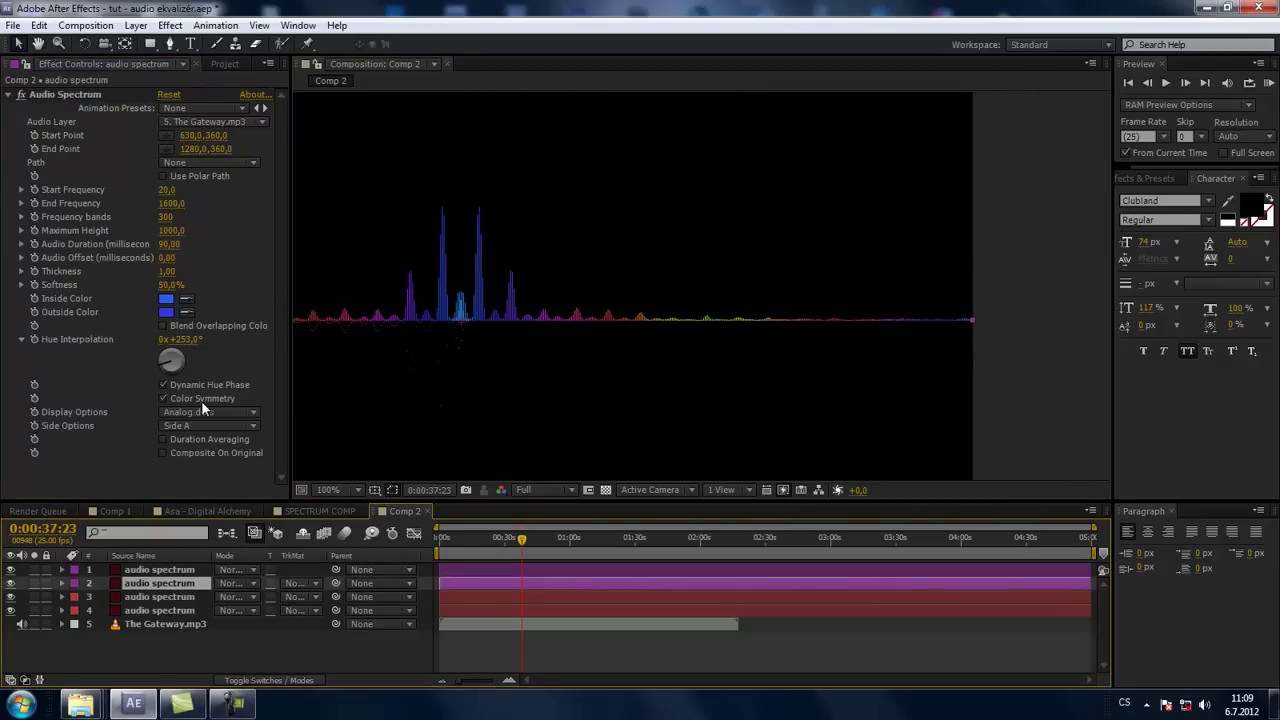
click(190, 425)
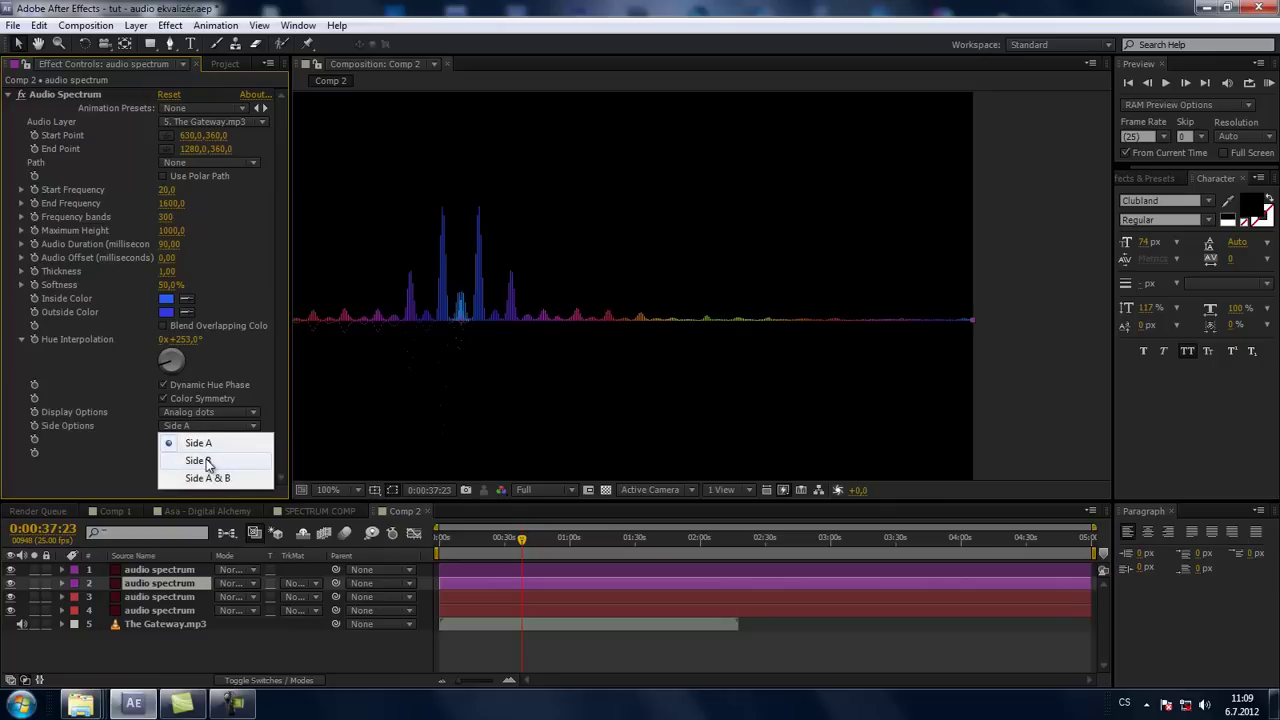
click(207, 461)
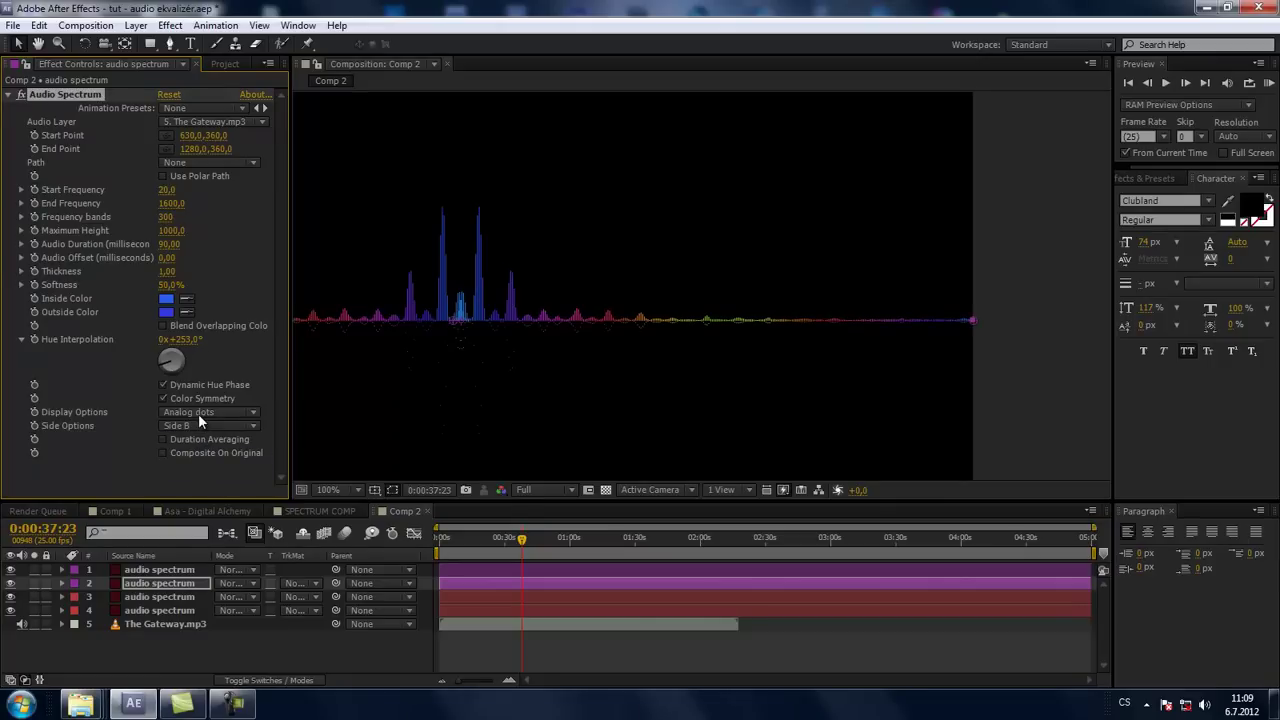
Drag the mirrored spectrum lower in the Comp 2 frame, scrubbing to another moment to check it
mouse_move(551, 394)
mouse_down()
mouse_move(640, 375)
mouse_move(576, 321)
mouse_up()
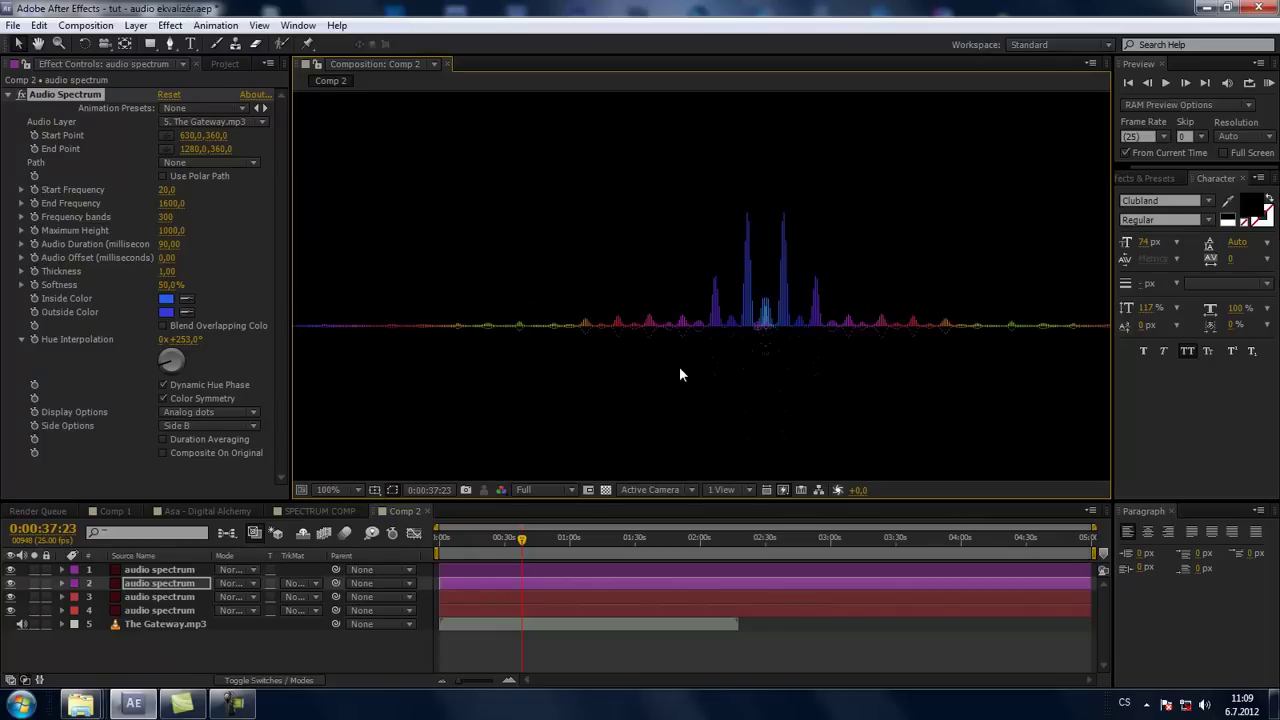
scroll(674, 306, down, 2)
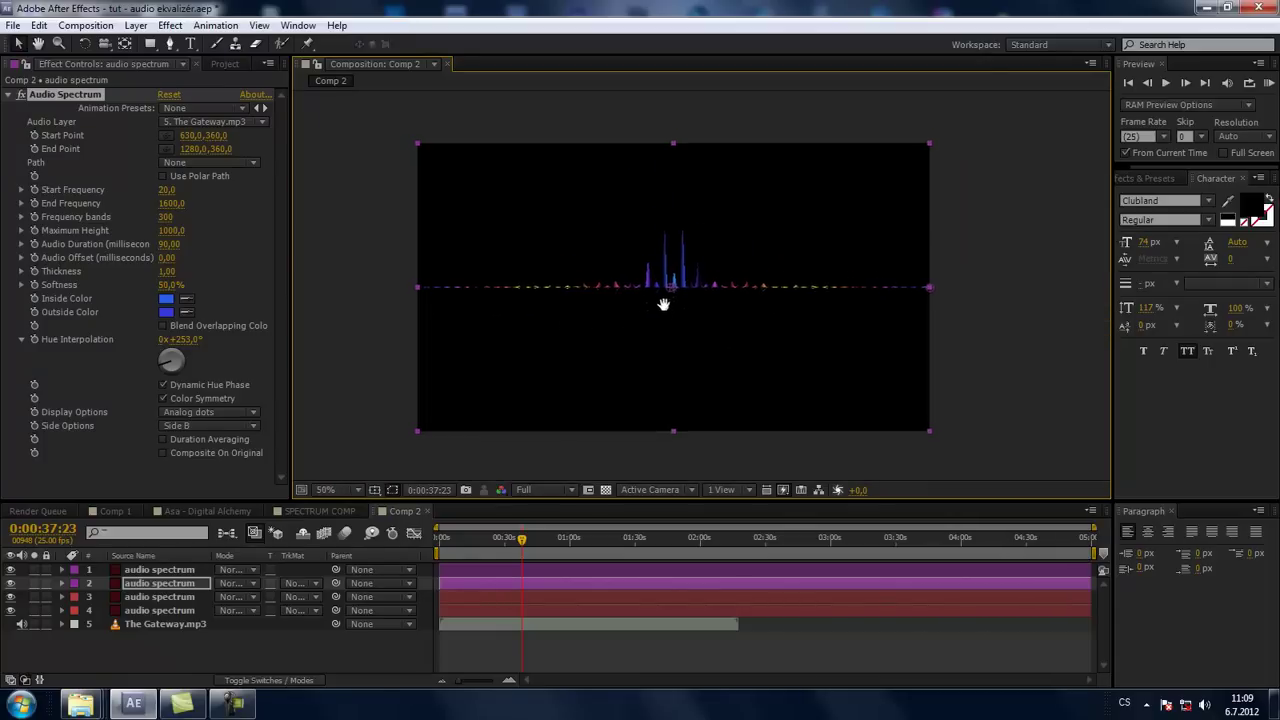
mouse_move(522, 538)
mouse_down()
mouse_move(491, 541)
mouse_move(585, 538)
mouse_up()
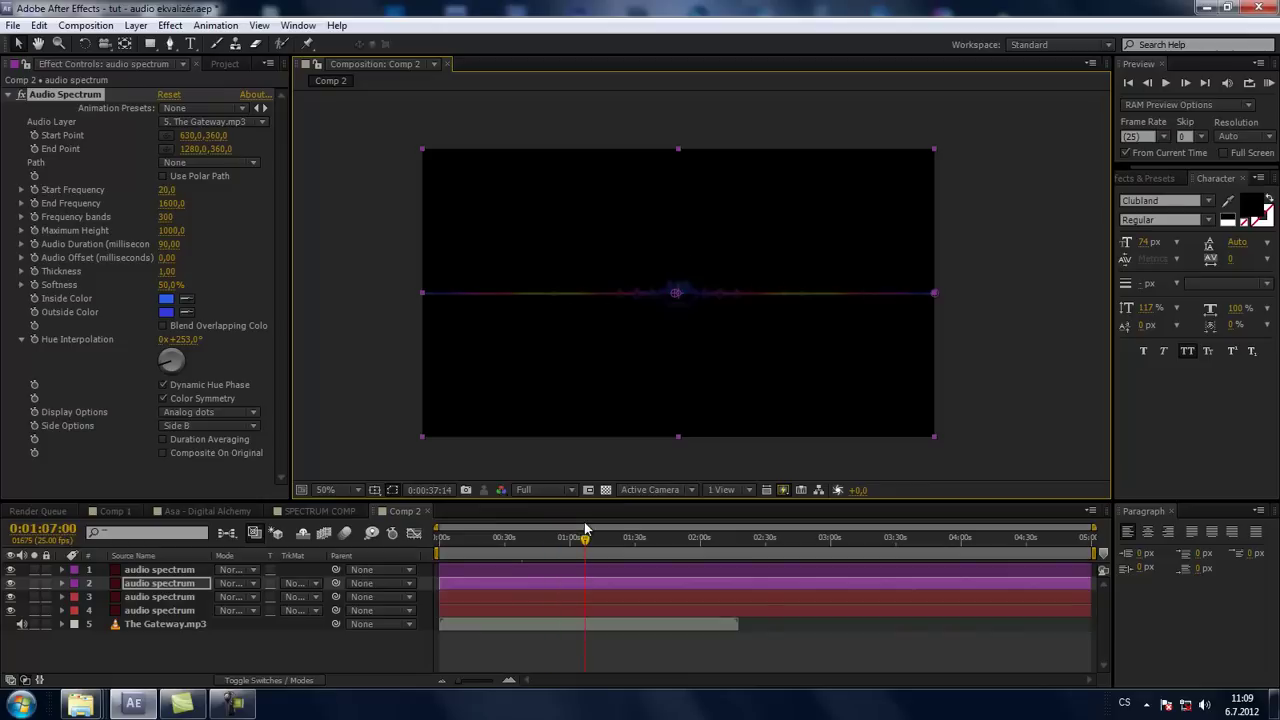
scroll(664, 365, up, 2)
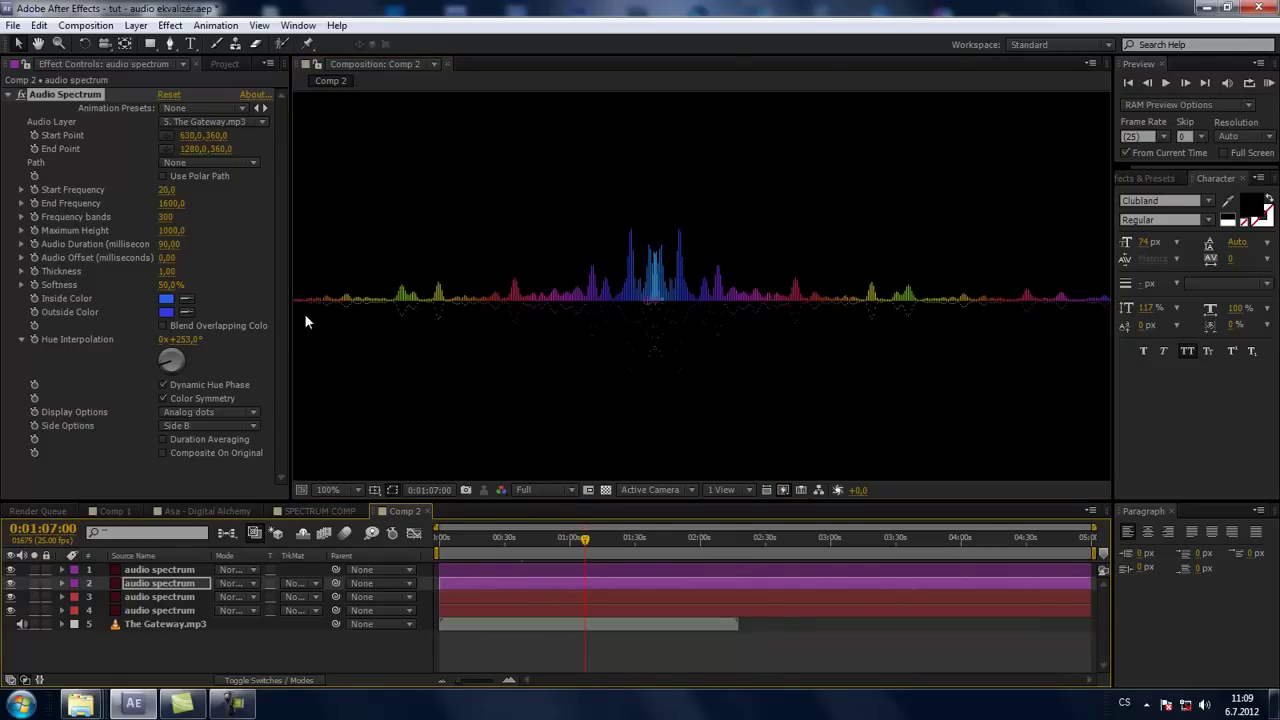
mouse_move(755, 315)
mouse_down()
mouse_move(703, 345)
mouse_move(703, 287)
mouse_up()
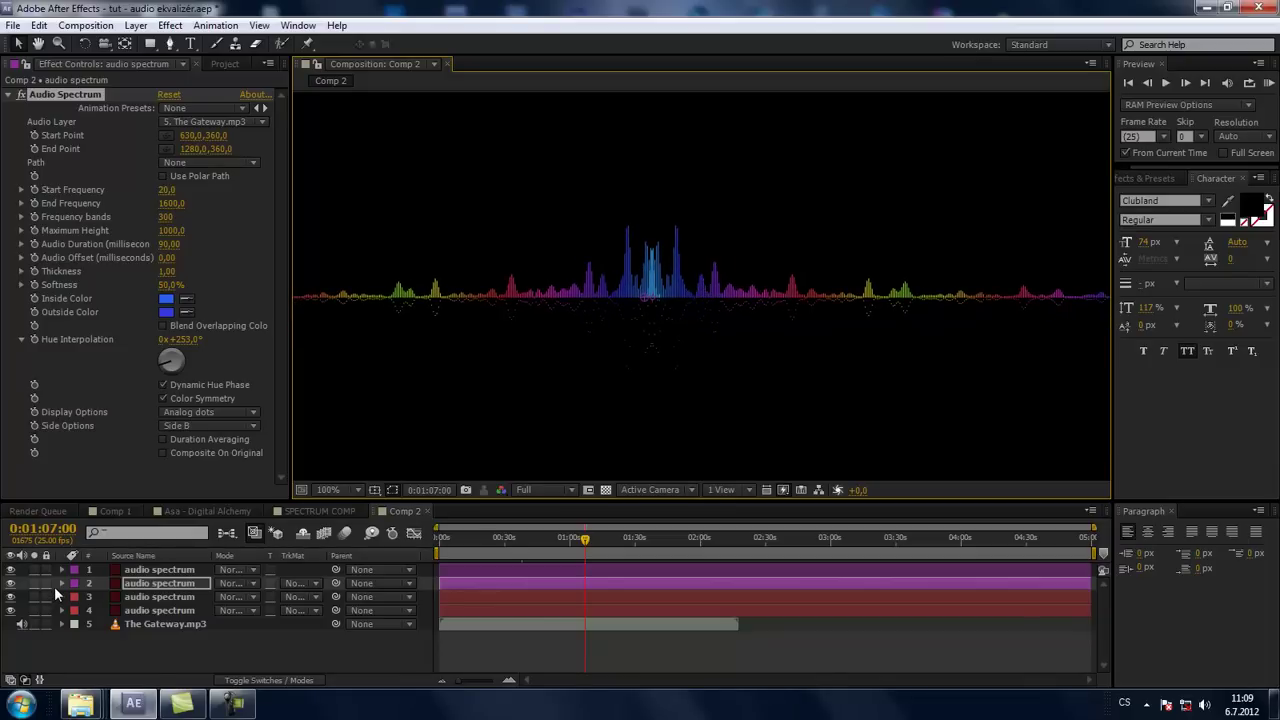
mouse_move(629, 318)
mouse_down()
mouse_move(628, 363)
mouse_move(659, 336)
mouse_up()
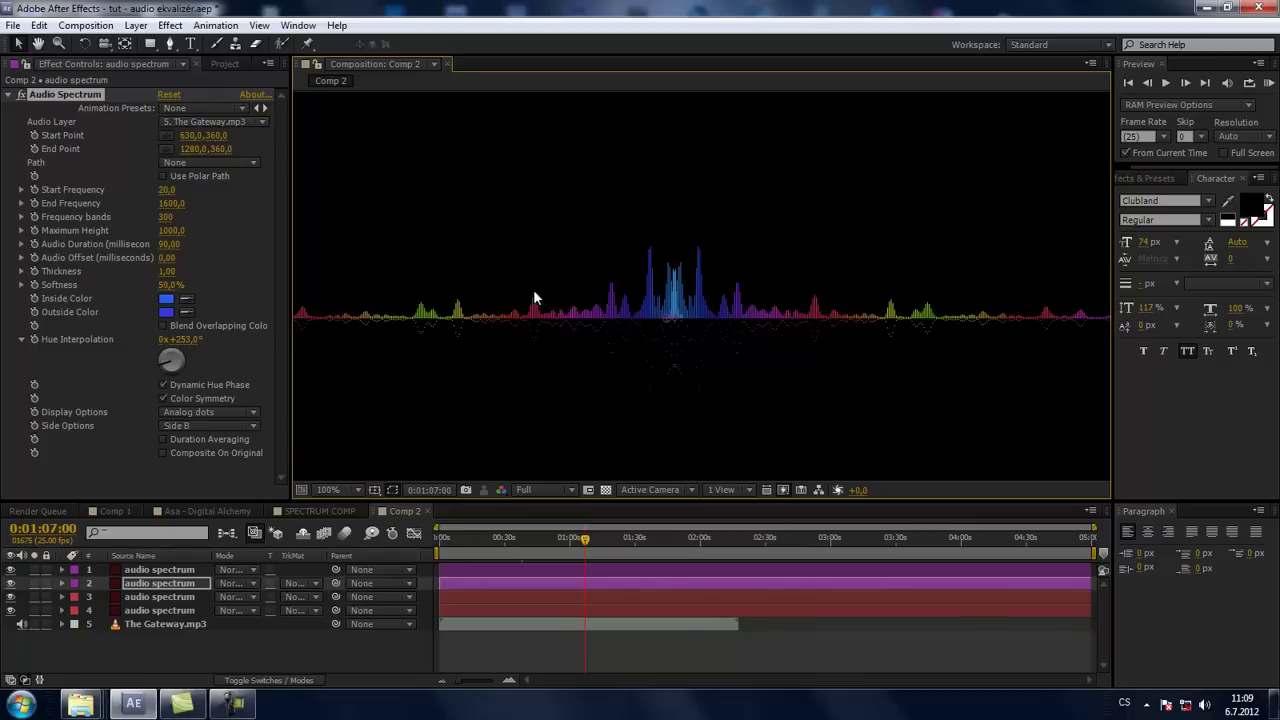
Add Big Gunns.mp3 from the Project panel to Comp 2 as a new layer
click(142, 625)
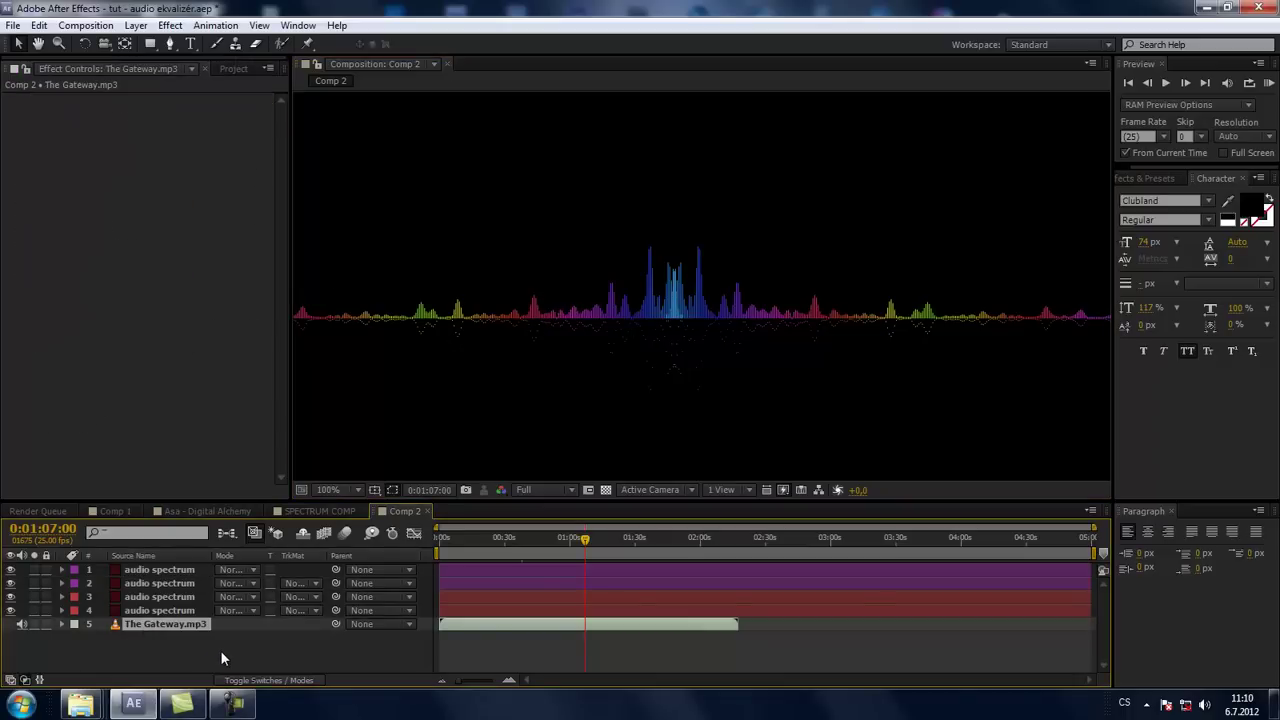
click(232, 68)
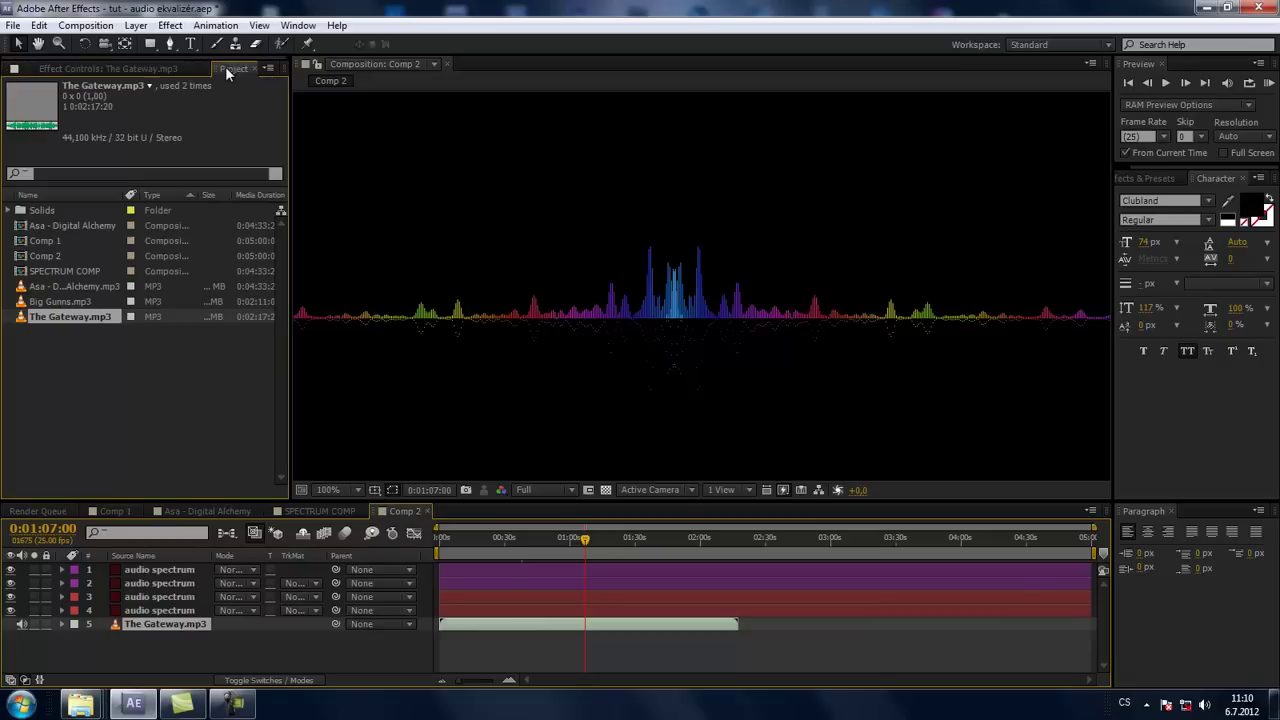
click(61, 301)
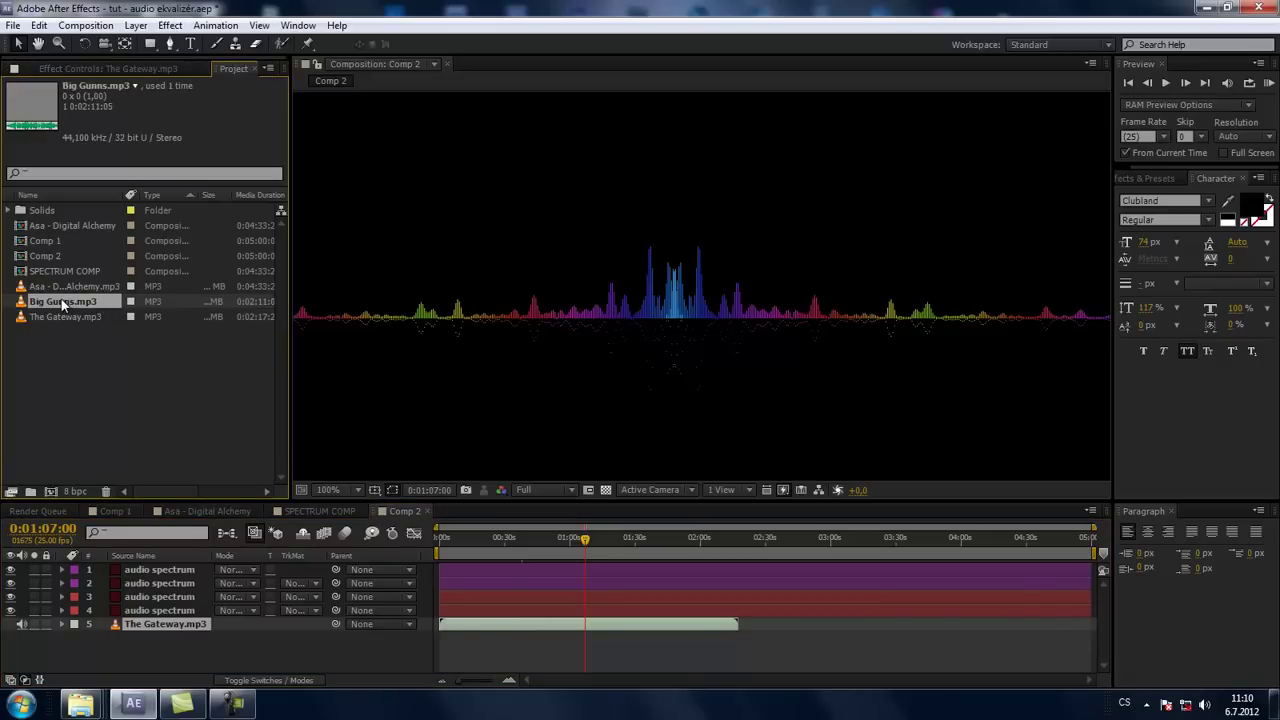
drag(62, 304, 150, 641)
Turn off The Gateway.mp3's audio, then select the fourth audio spectrum layer
click(168, 626)
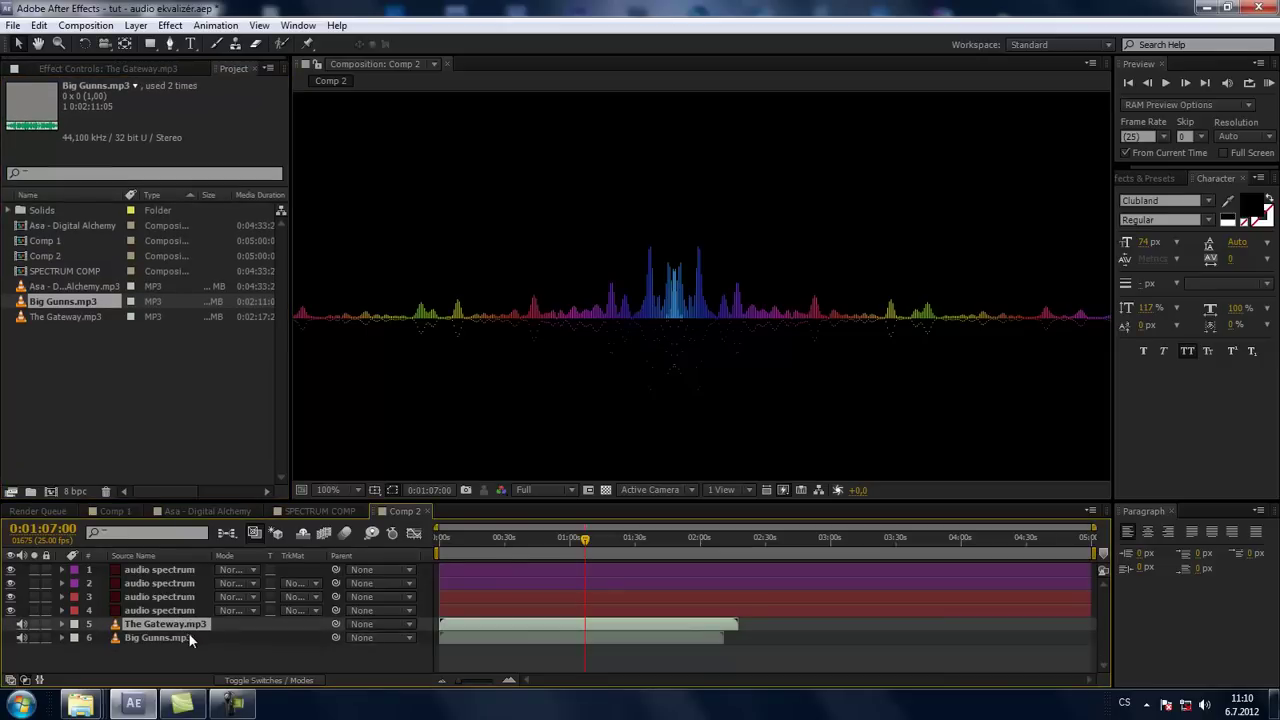
click(23, 624)
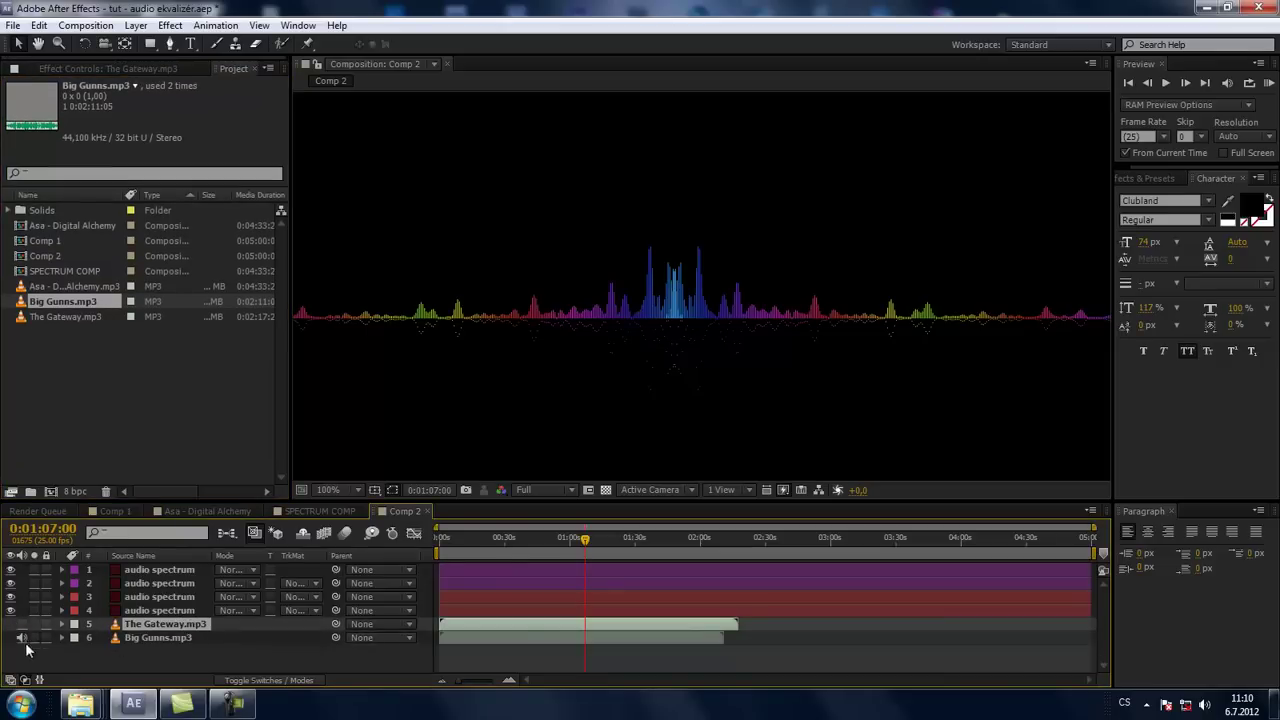
click(143, 640)
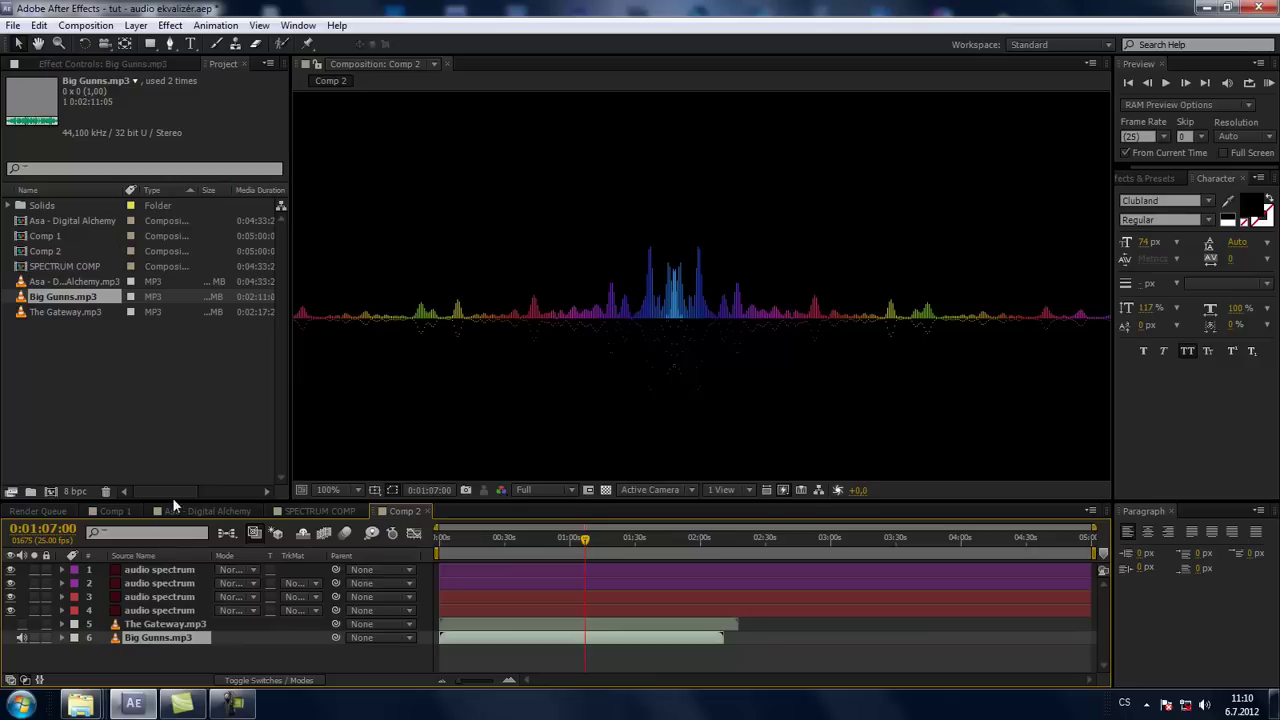
click(162, 610)
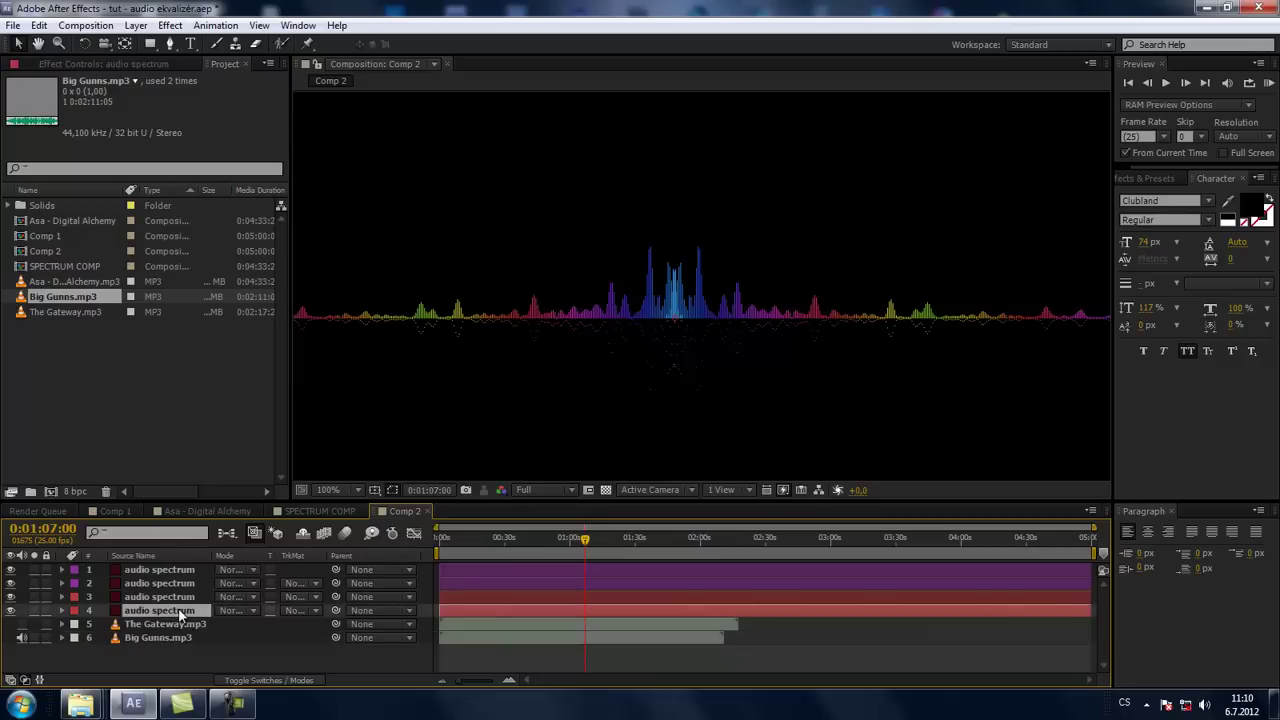
Set the Audio Layer of spectrum layers 4 and 3 to 6. Big Gunns.mp3
click(147, 62)
click(213, 121)
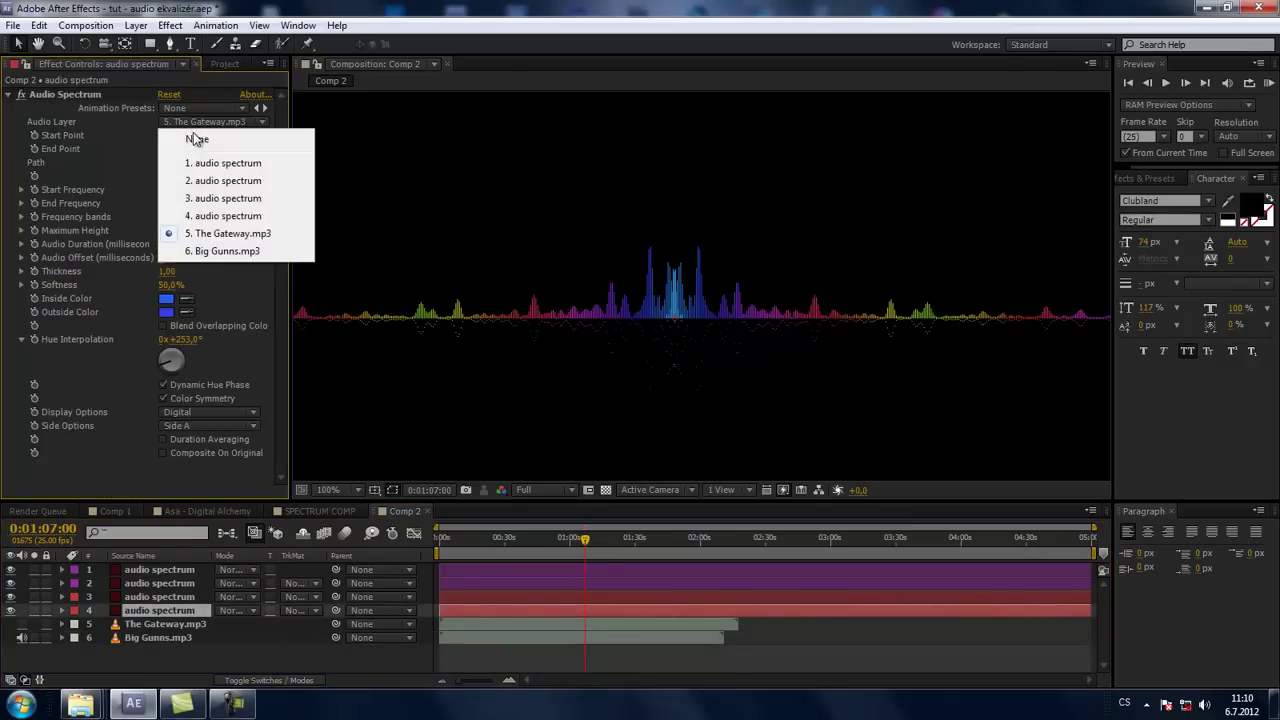
click(212, 250)
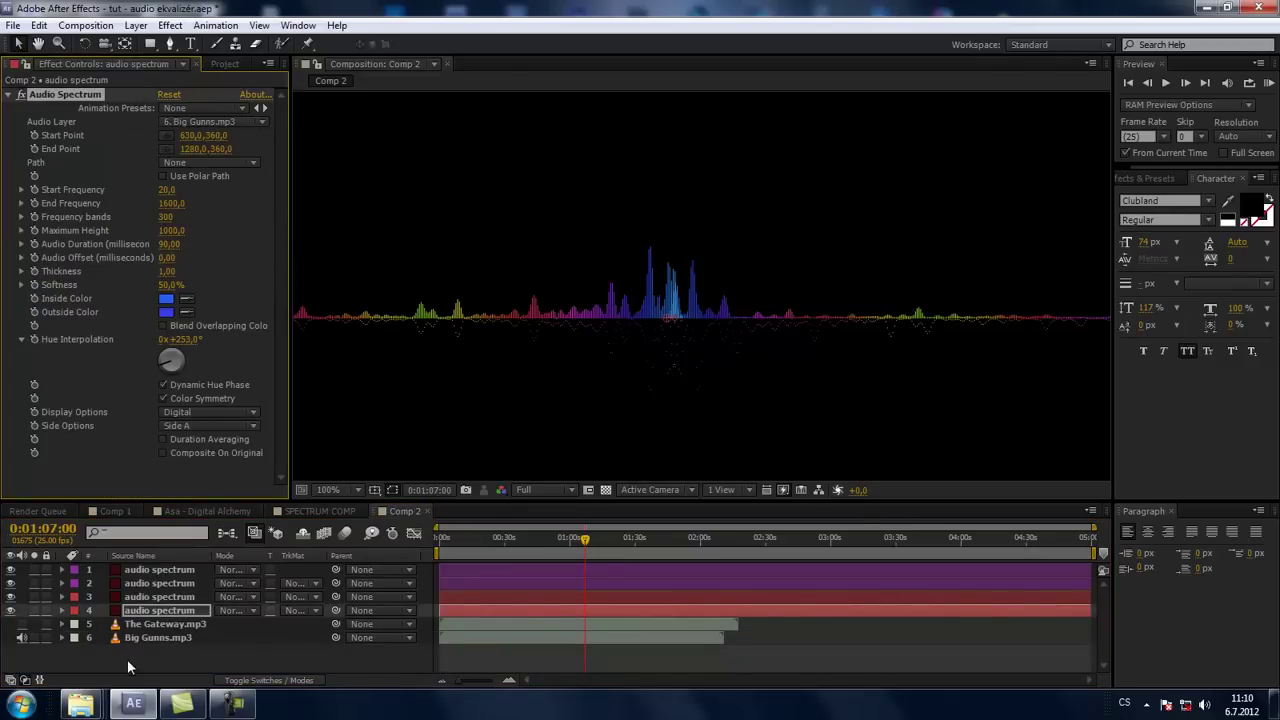
click(159, 596)
click(201, 122)
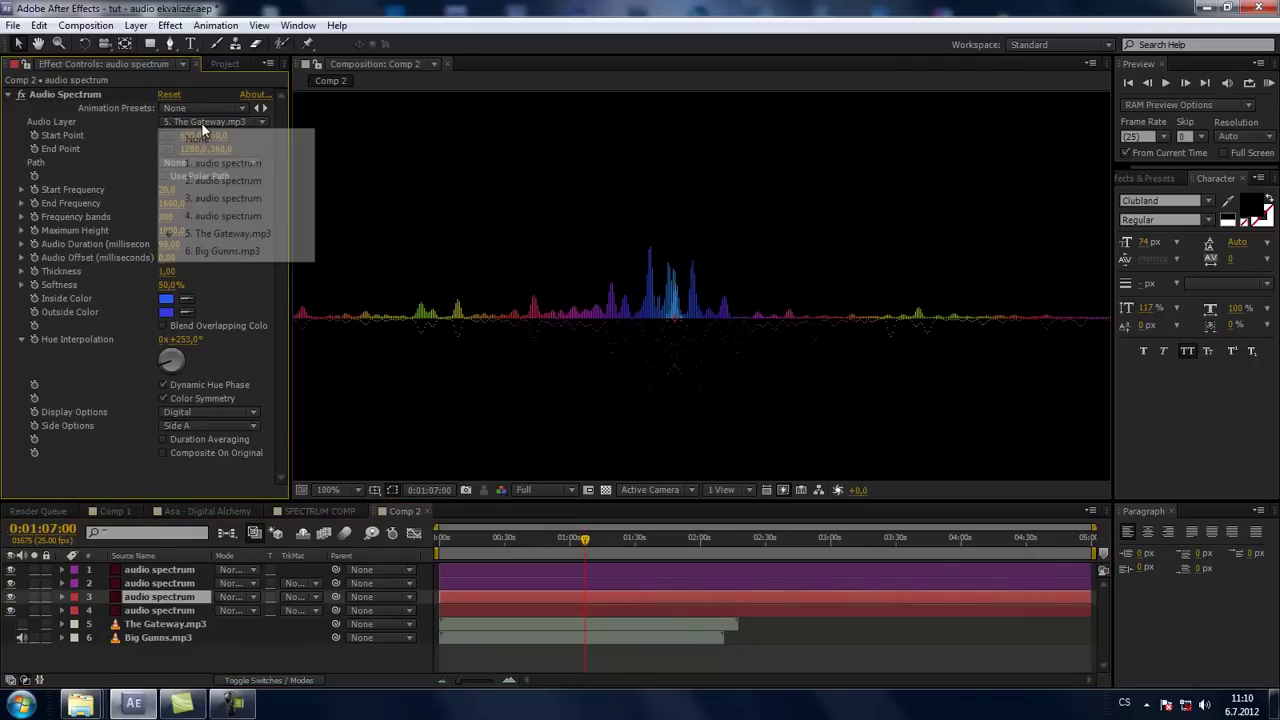
click(206, 250)
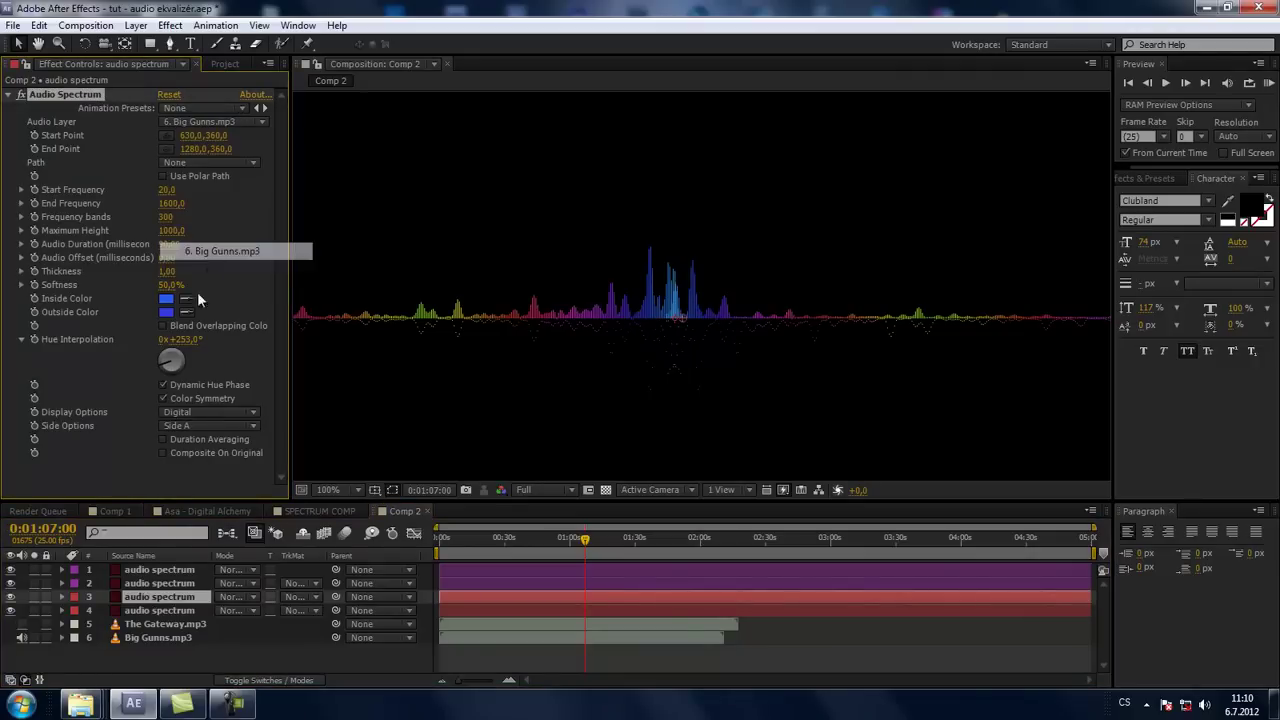
Set the Audio Layer of spectrum layers 2 and 1 to 6. Big Gunns.mp3
click(150, 583)
click(213, 123)
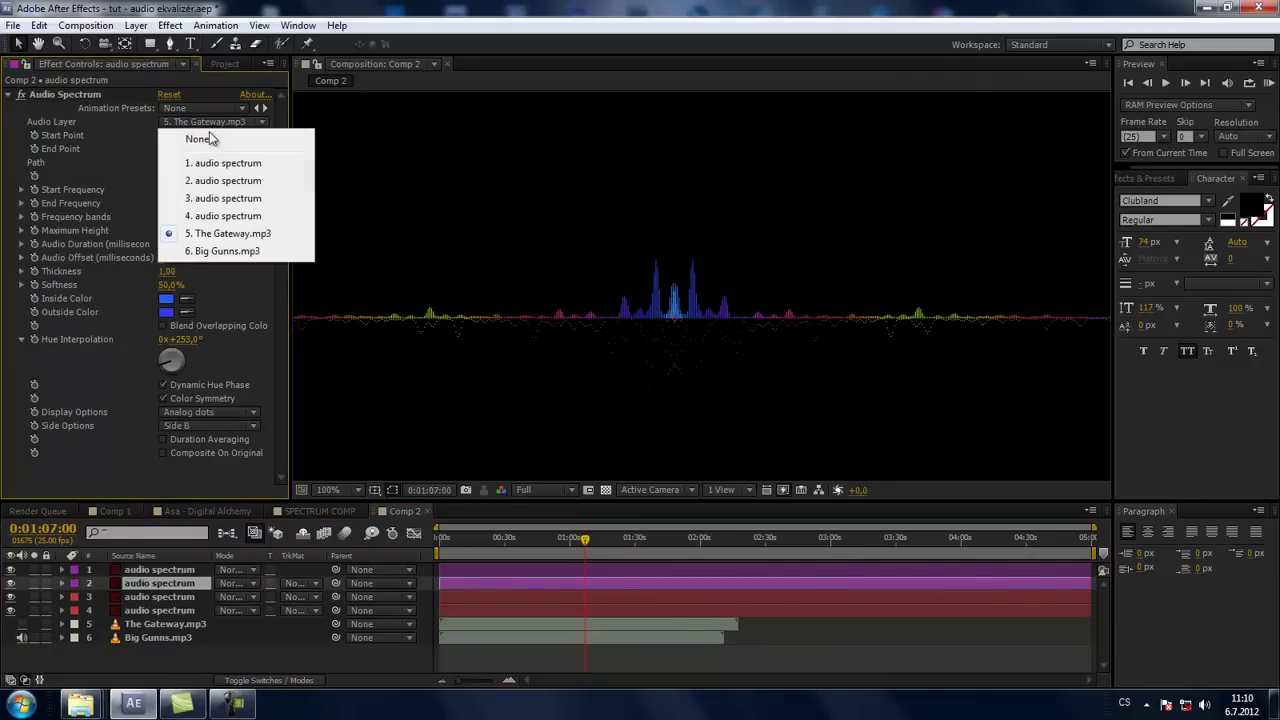
click(210, 250)
key(ctrl+Up)
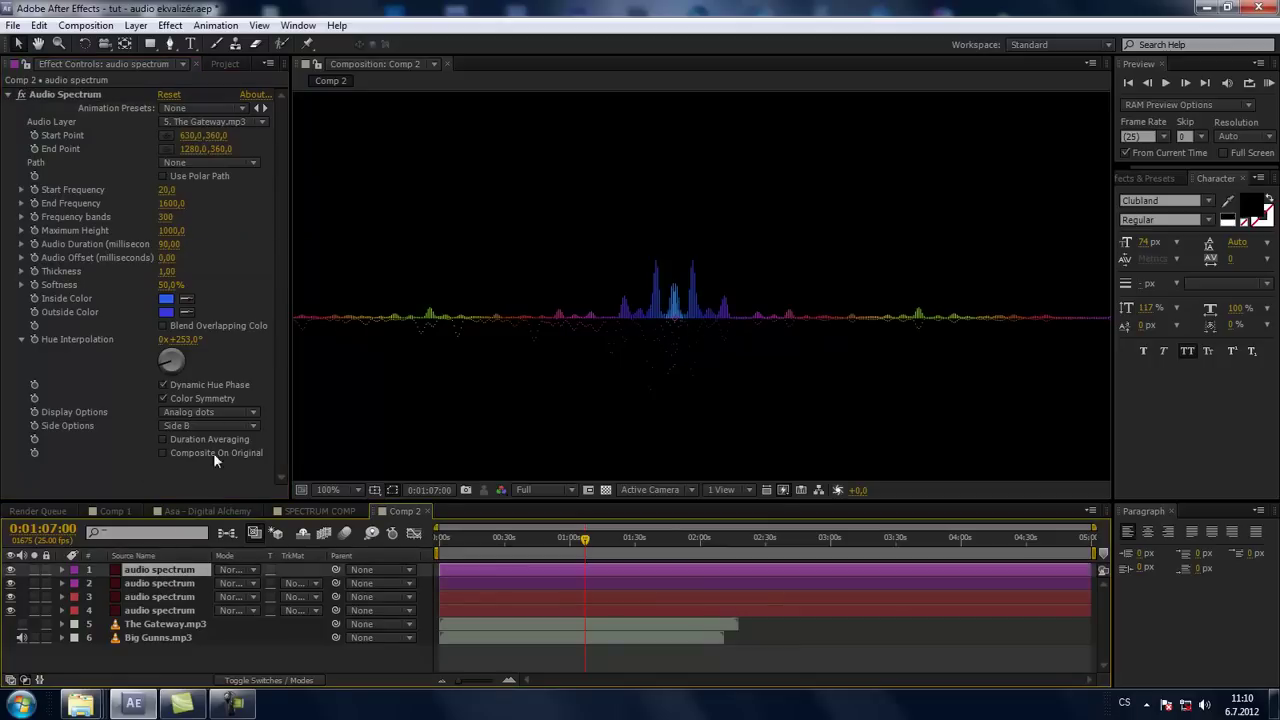
click(212, 121)
click(210, 251)
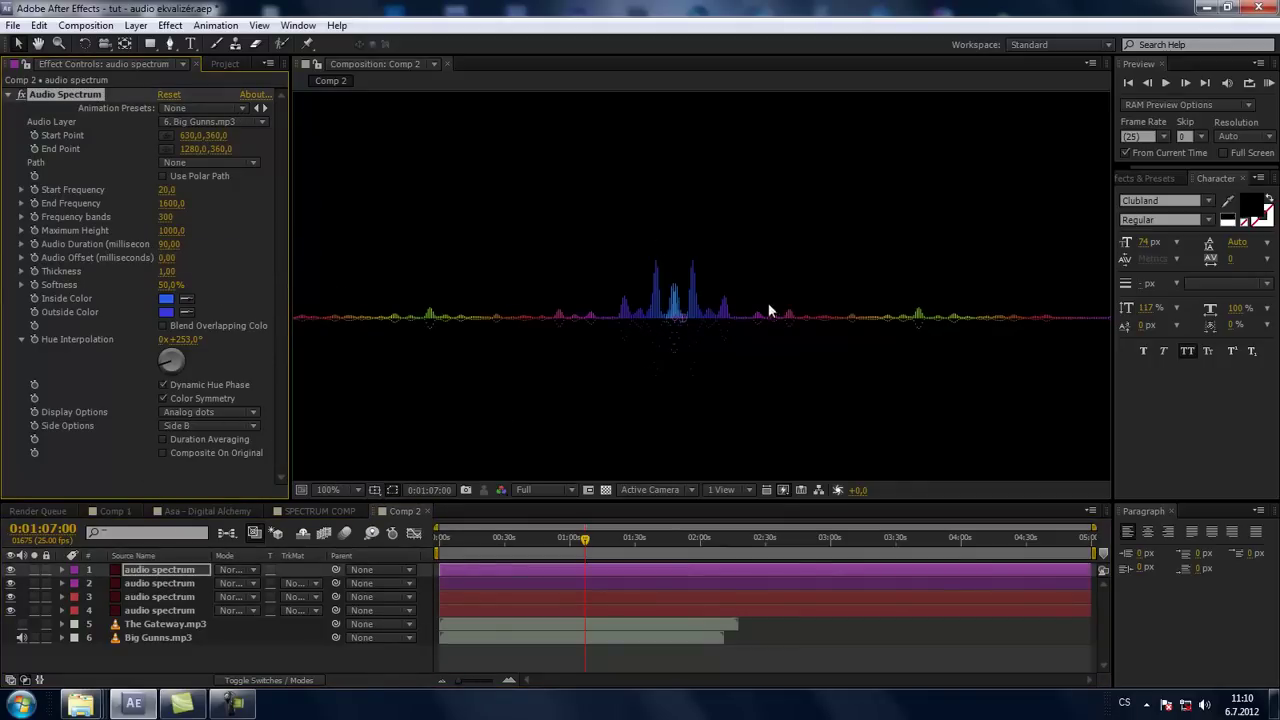
Rewind to 0:00 and start a preview of the Big Gunns-driven visualizer
drag(585, 538, 440, 538)
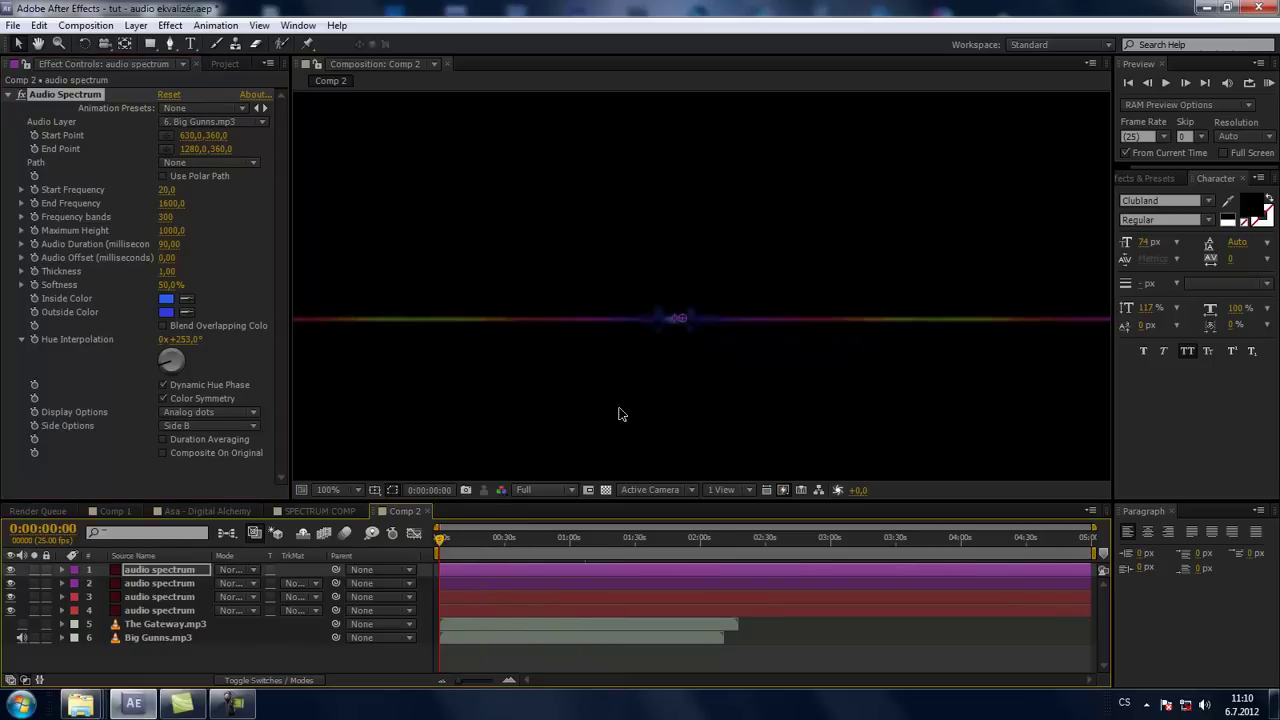
scroll(692, 311, down, 2)
scroll(700, 338, up, 2)
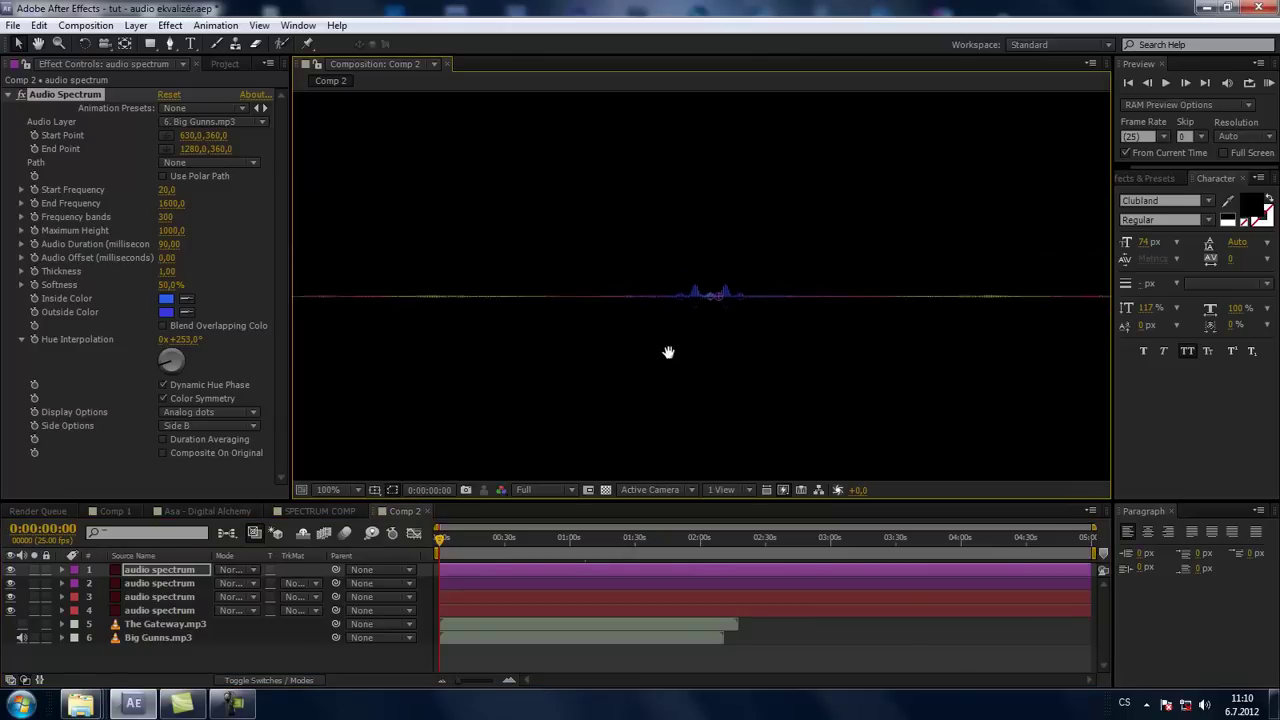
drag(668, 352, 663, 367)
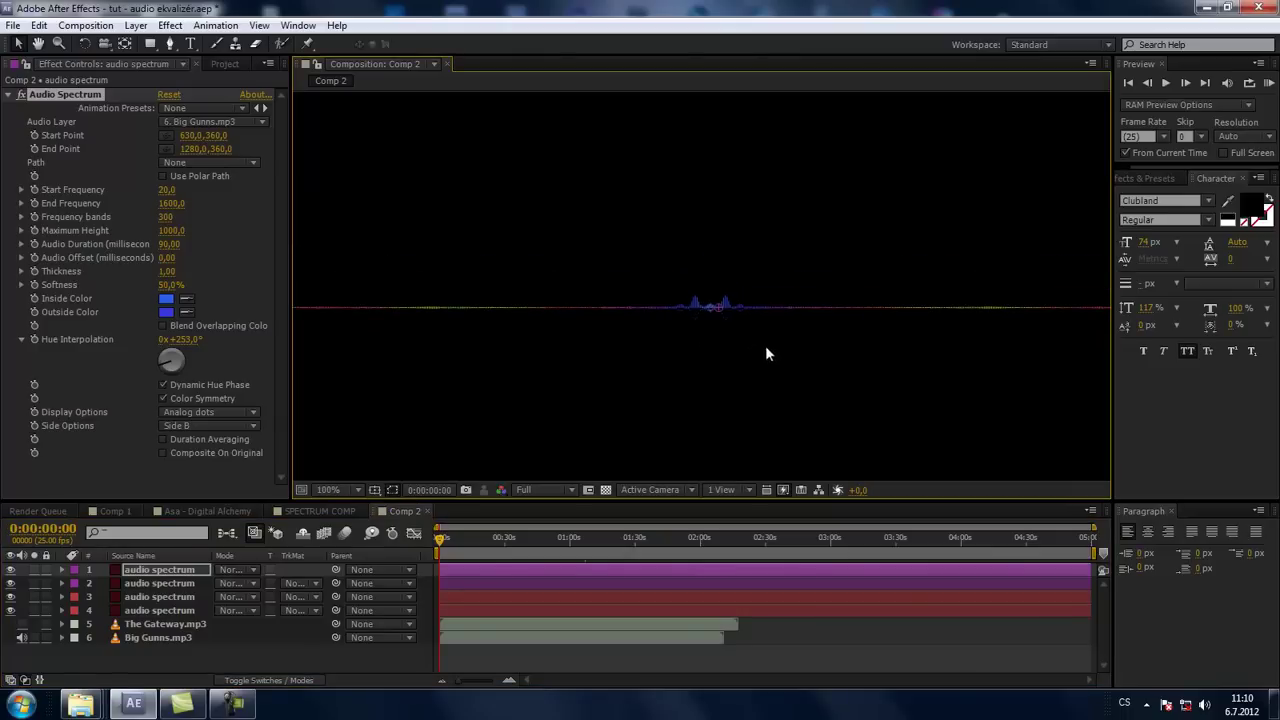
key(space)
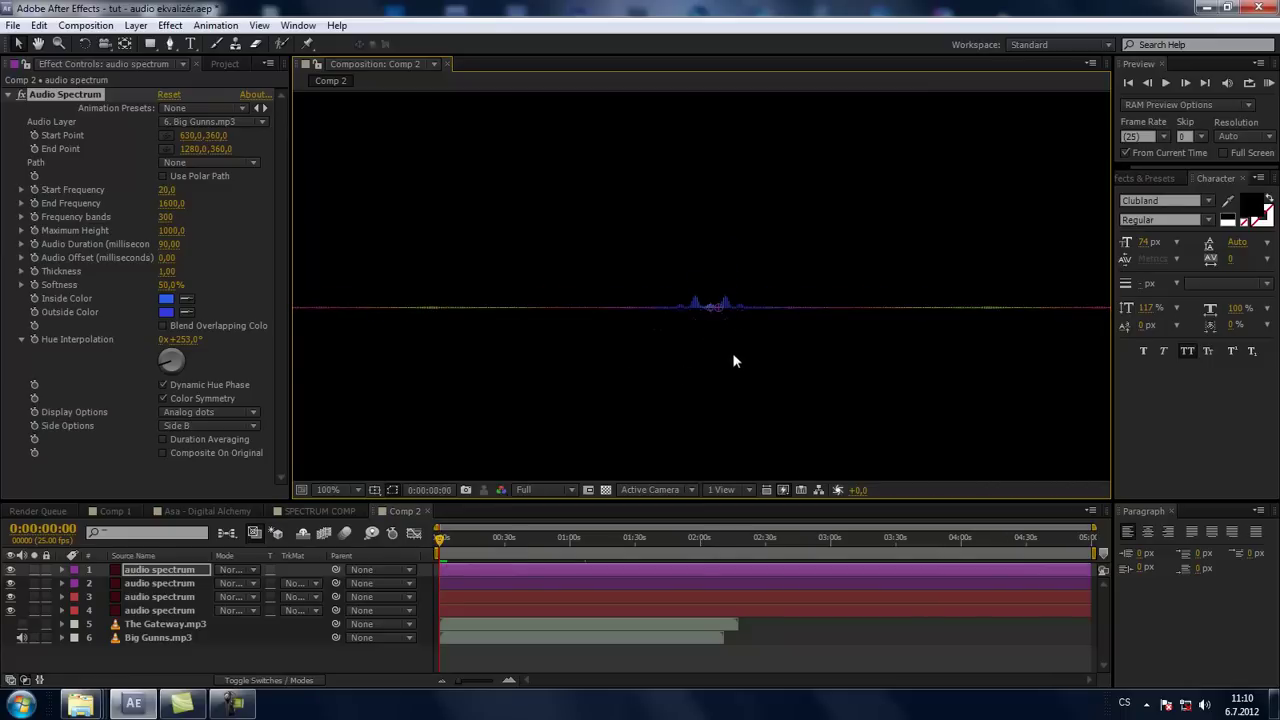
Pan and zoom the viewer to watch the spectrum across the whole frame
drag(734, 354, 698, 334)
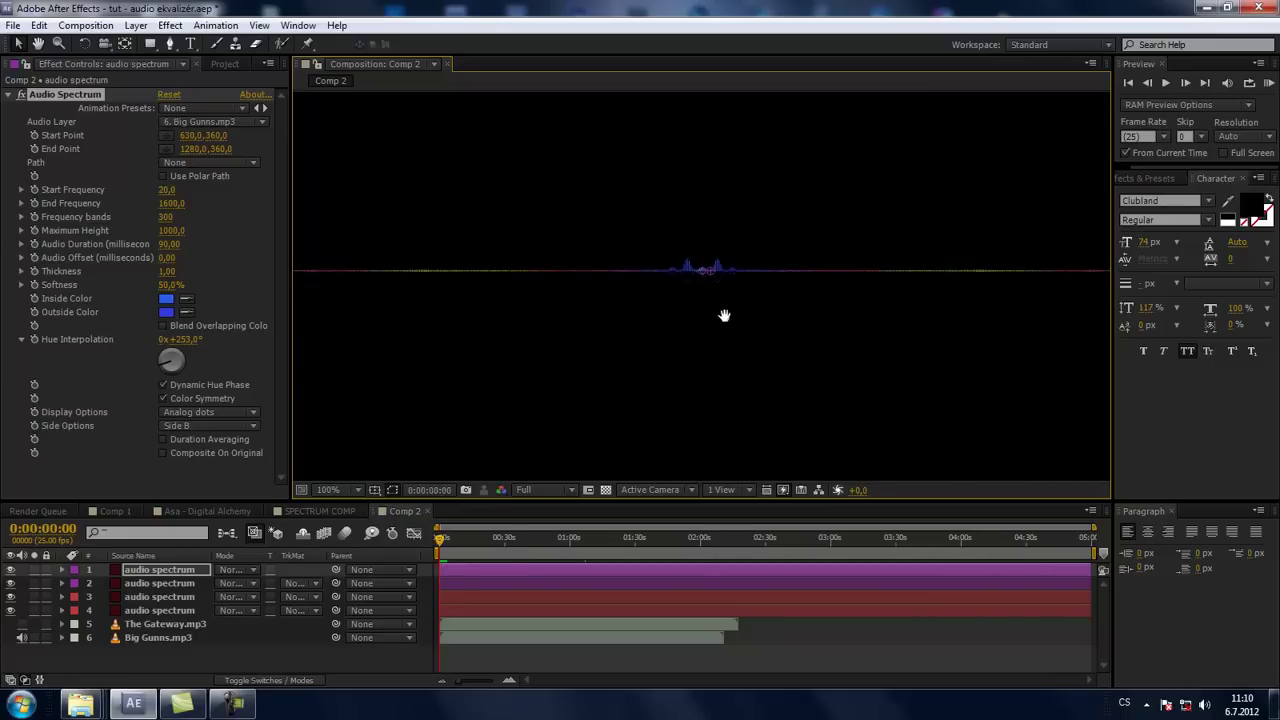
scroll(697, 340, down, 2)
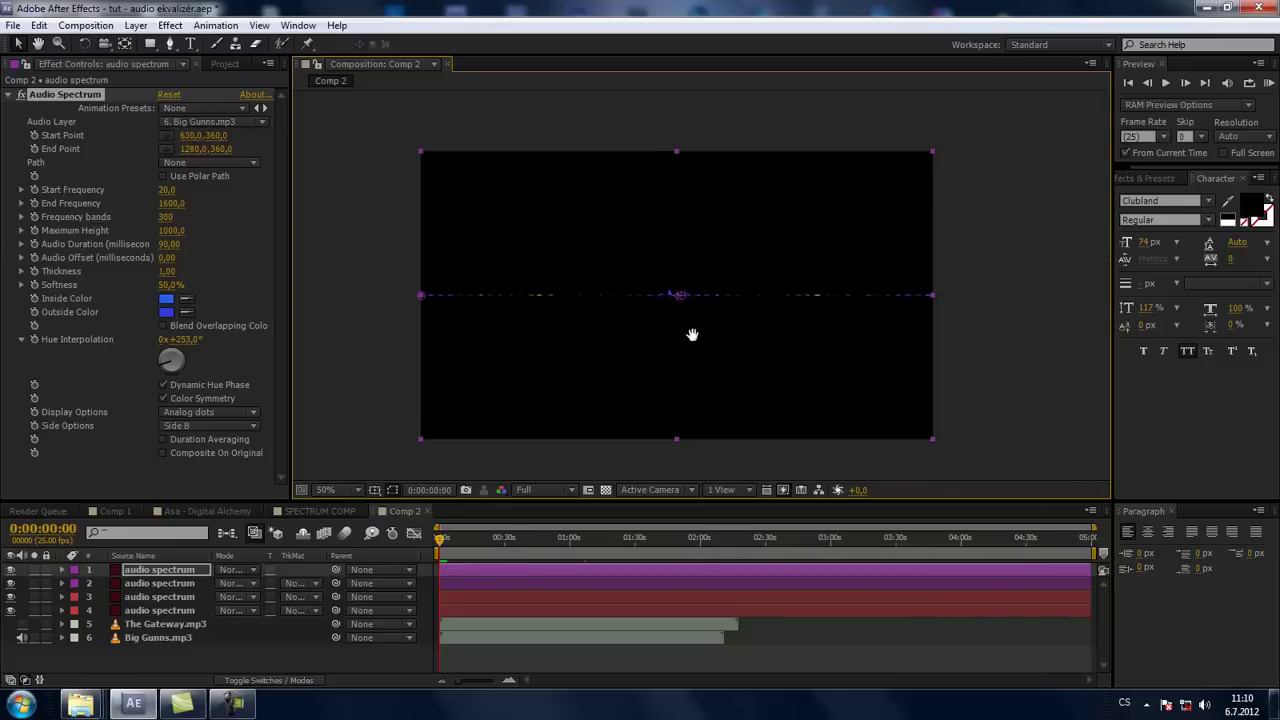
drag(667, 352, 682, 356)
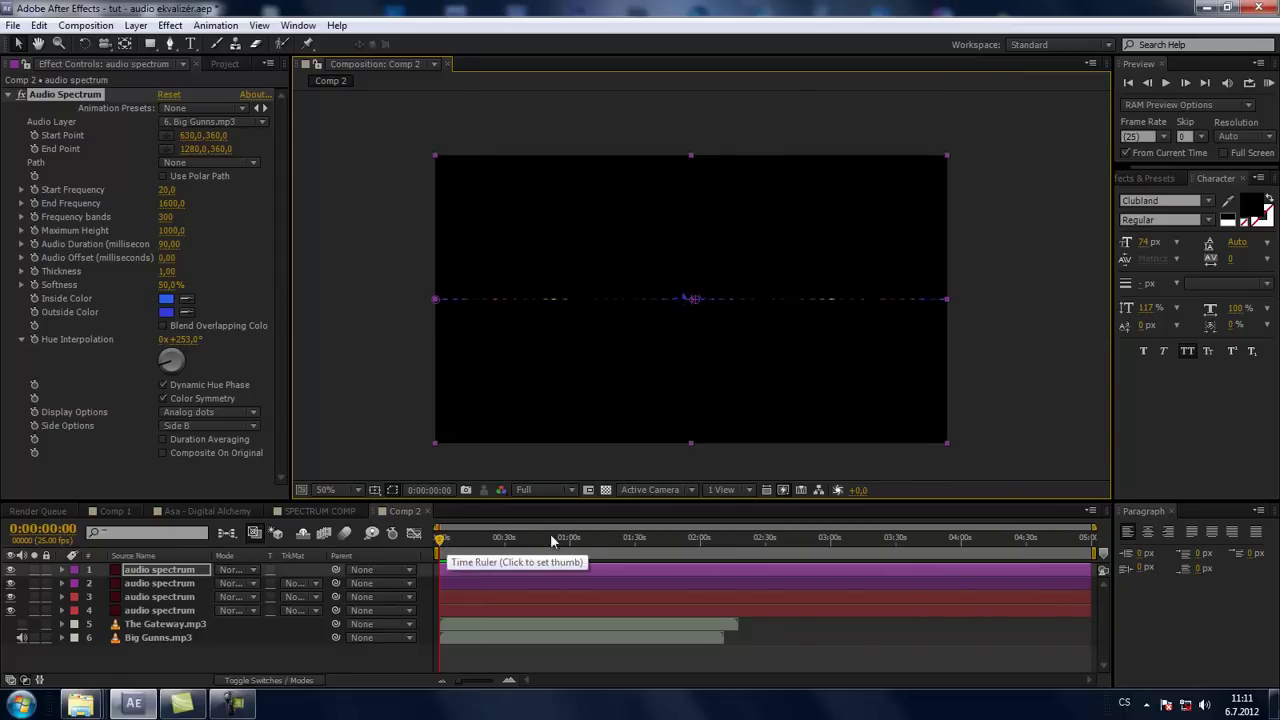
scroll(663, 365, up, 2)
mouse_move(637, 360)
mouse_down()
mouse_move(678, 383)
mouse_move(694, 360)
mouse_up()
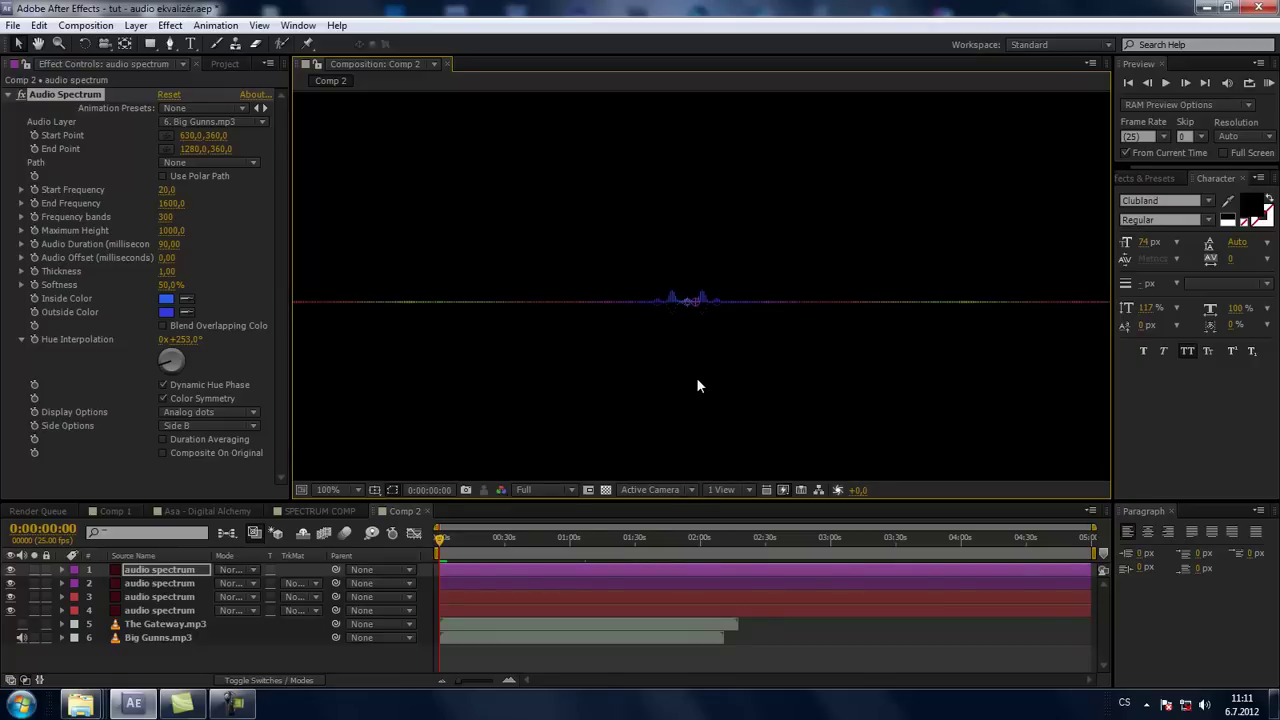
scroll(696, 377, down, 2)
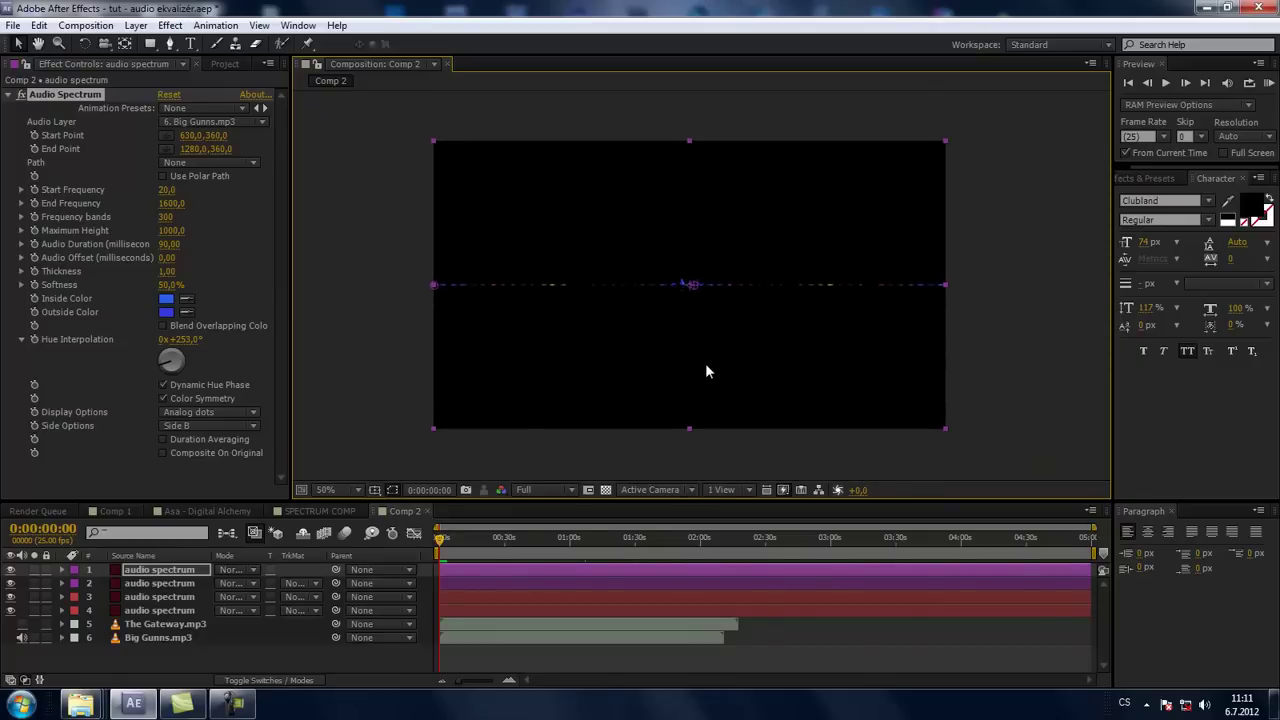